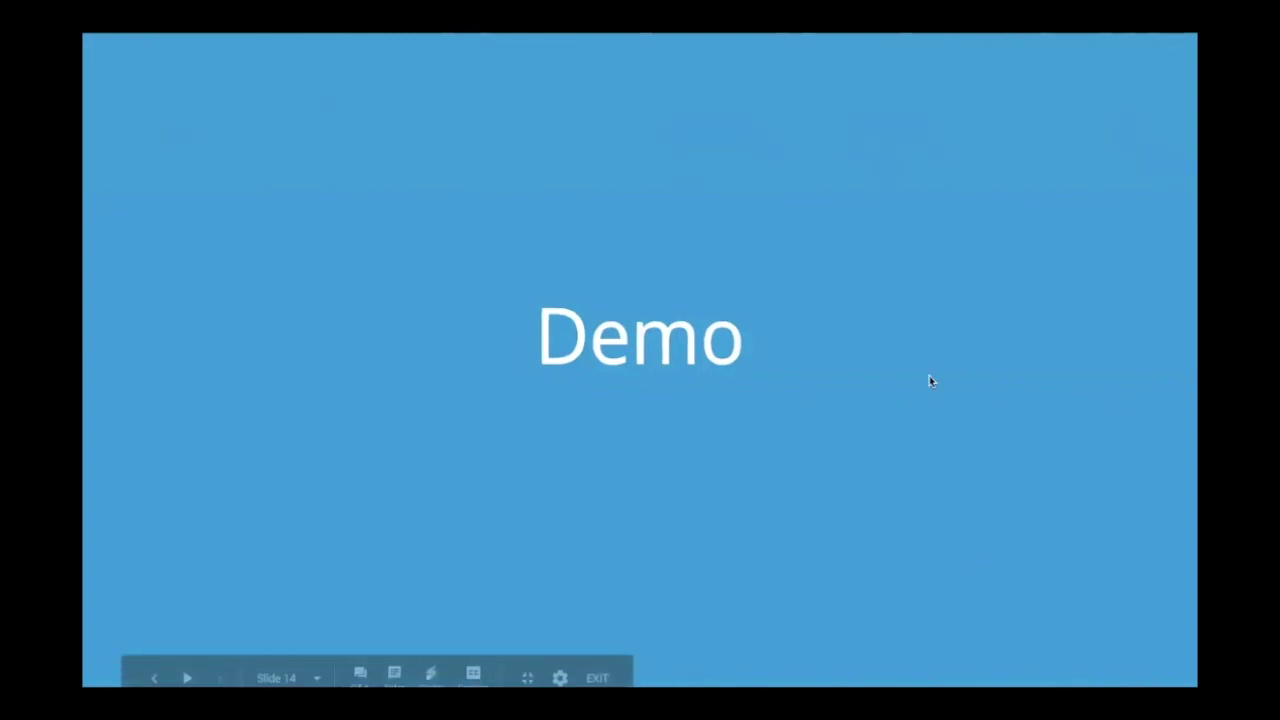
Leave the slideshow and bring up the Imply data sources page in Chrome.
key(super+Tab)
key(super+bracketleft)
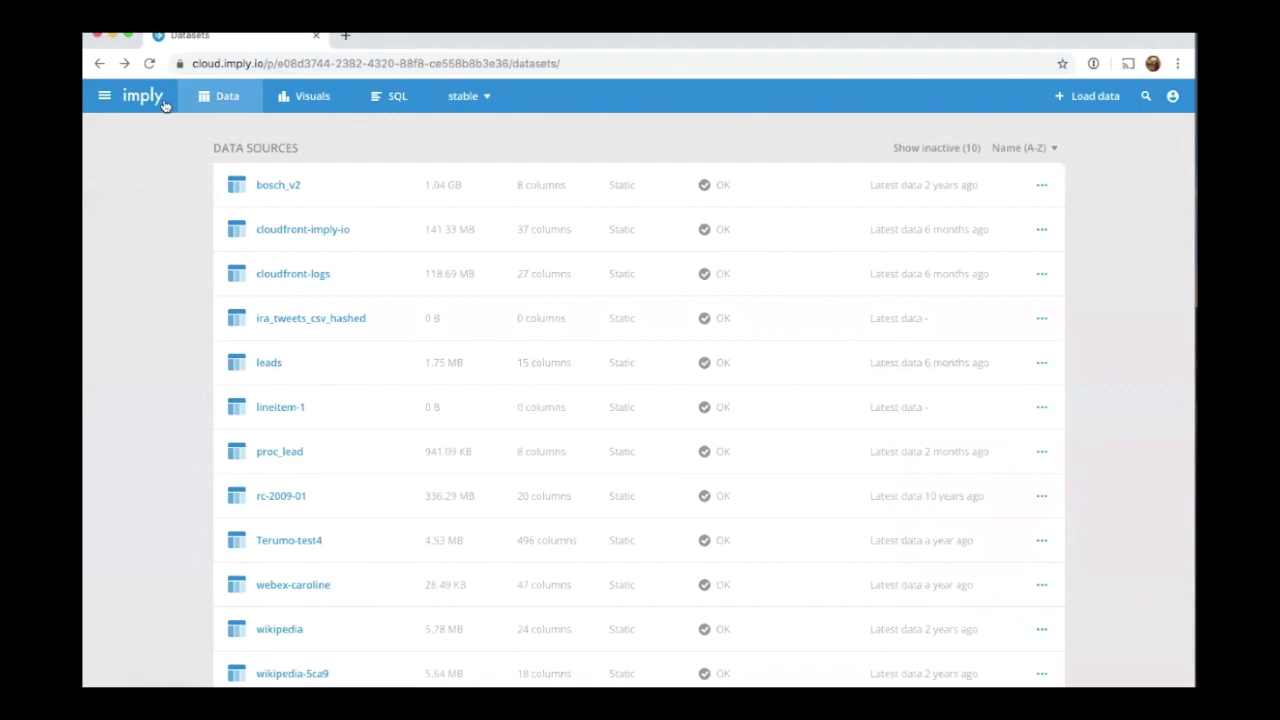
Trim the page address to cloud.imply.io/ to load the Imply Cloud Clusters page.
click(155, 104)
click(155, 104)
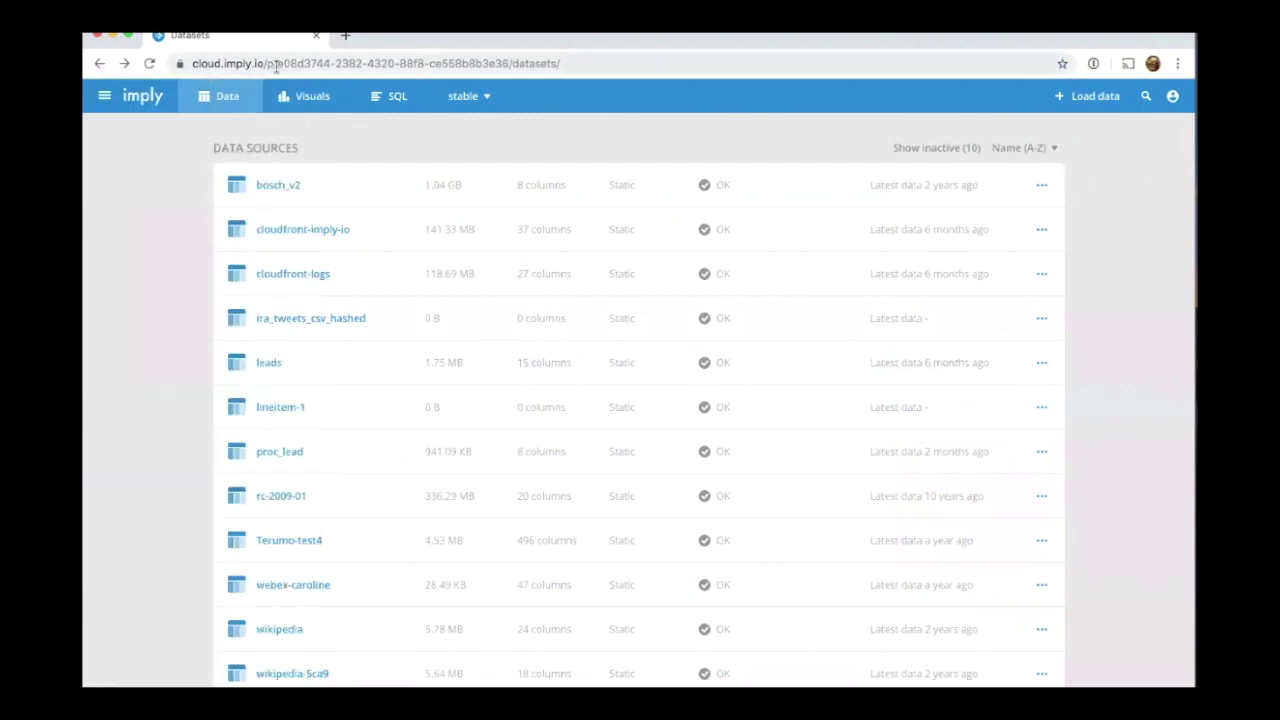
click(272, 63)
click(279, 63)
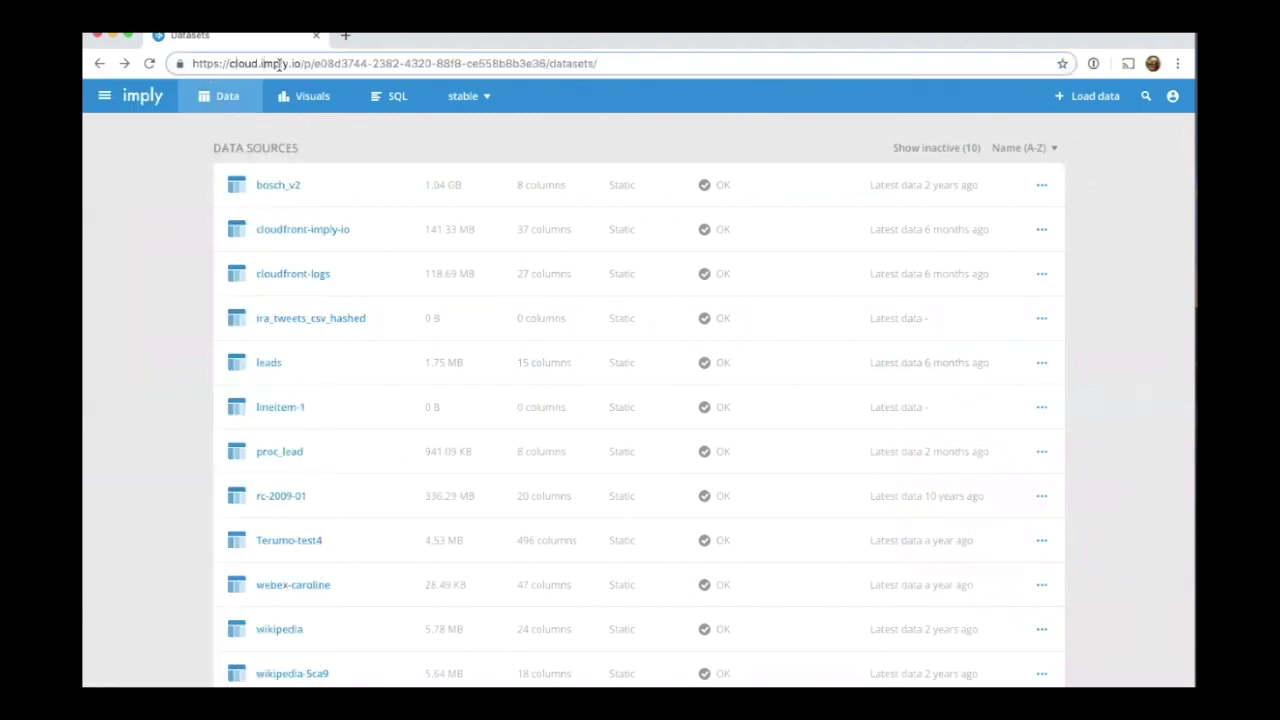
key(Right)
key(Right)
key(Right)
key(Right)
key(Right)
key(Right)
key(Right)
key(shift+End)
key(BackSpace)
key(Return)
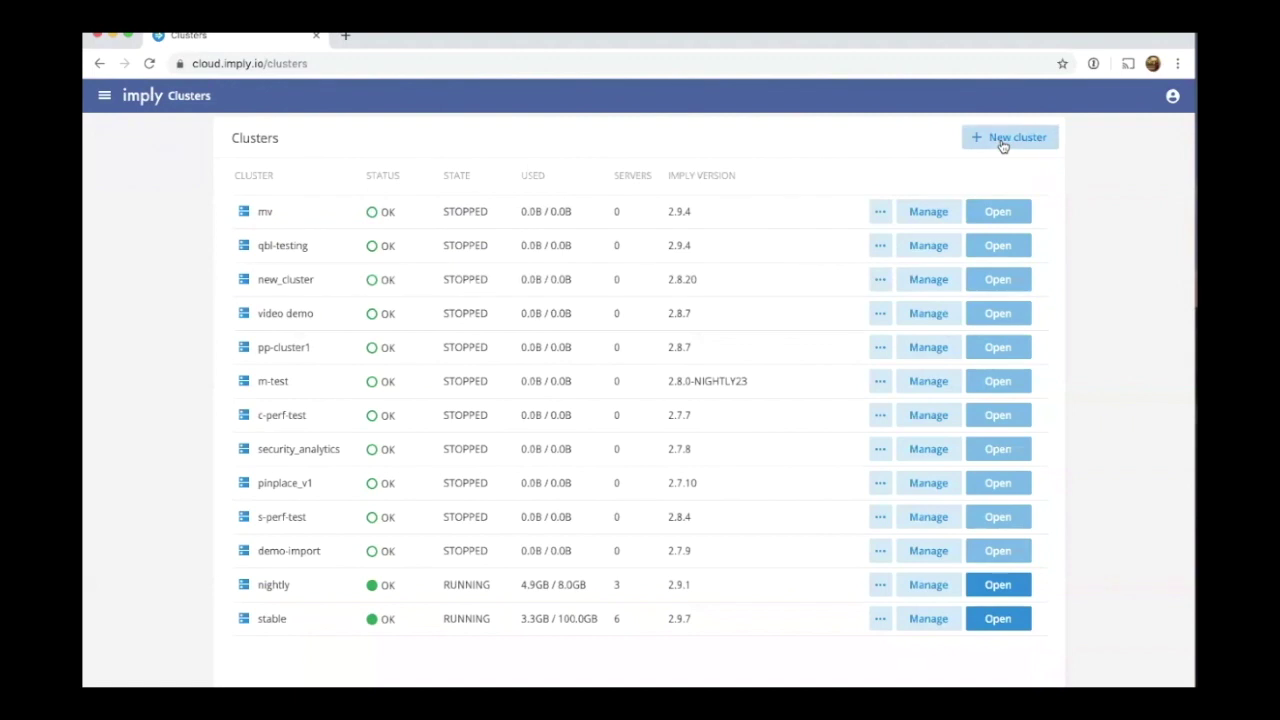
Start a new cluster, rename it from new_cluster to cloud_demo, and open the version list.
click(1003, 140)
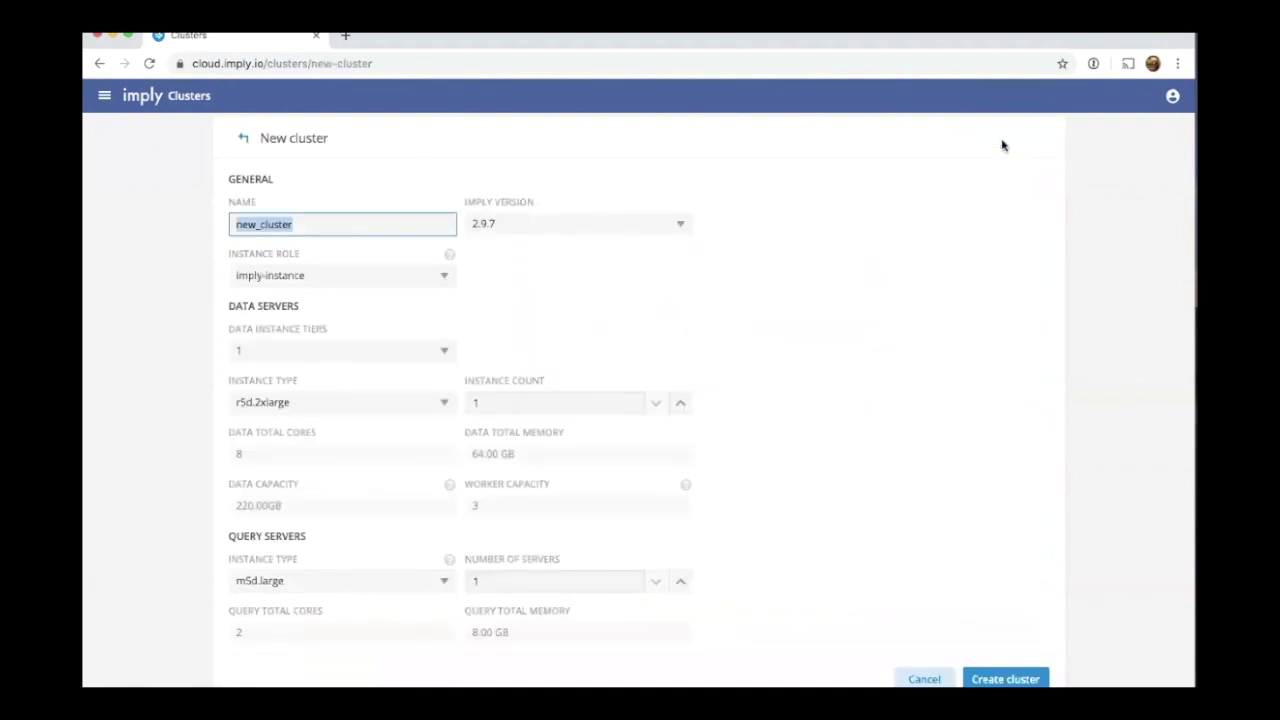
click(243, 138)
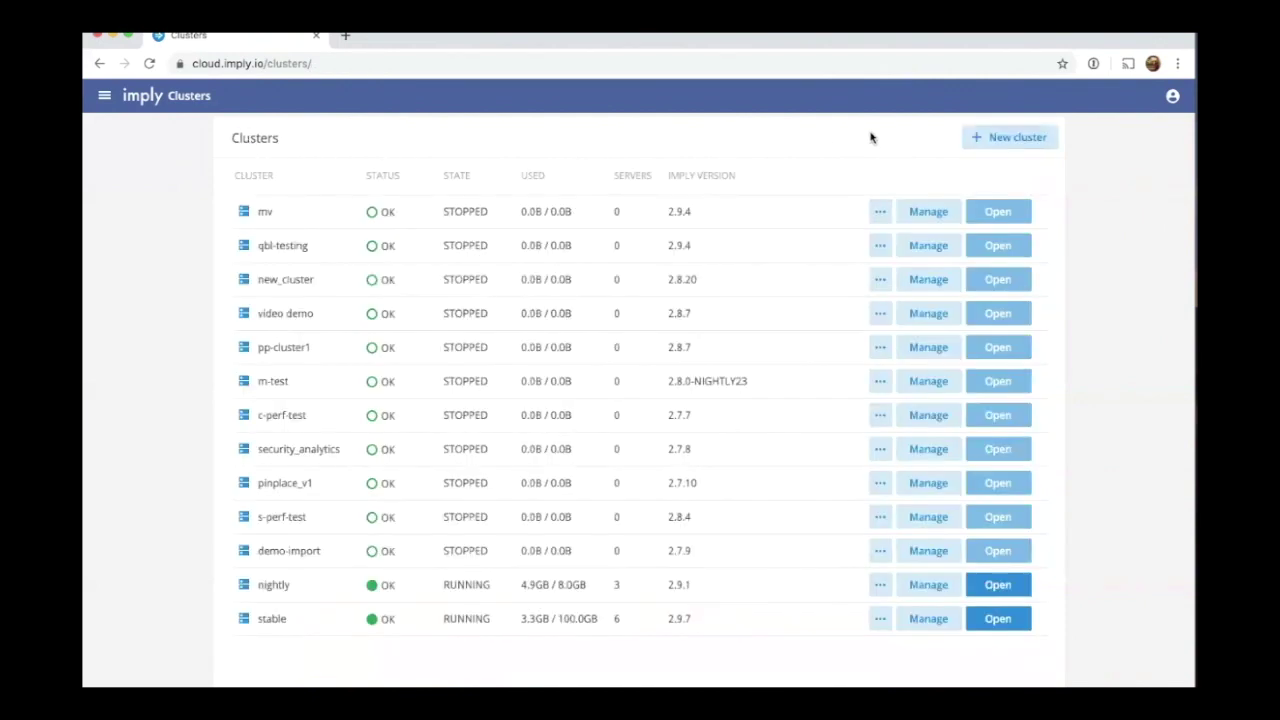
click(997, 136)
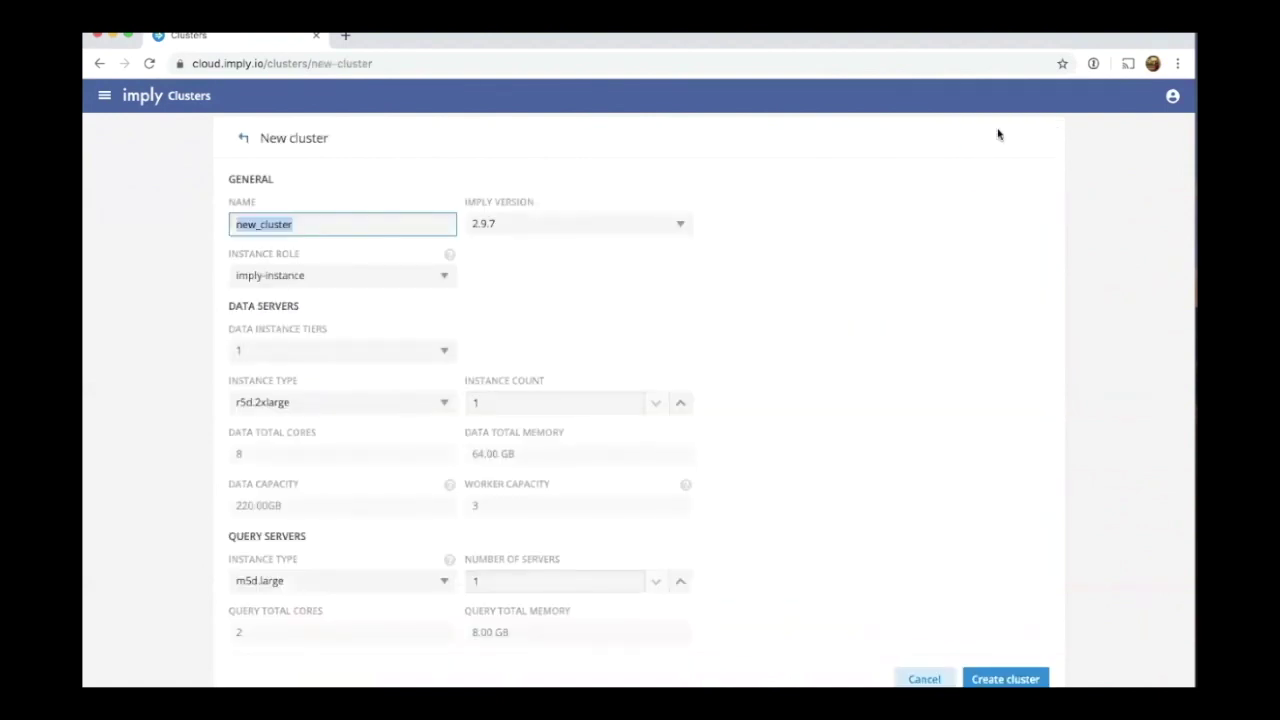
click(359, 225)
double_click(359, 225)
text(cloud_demo)
click(609, 224)
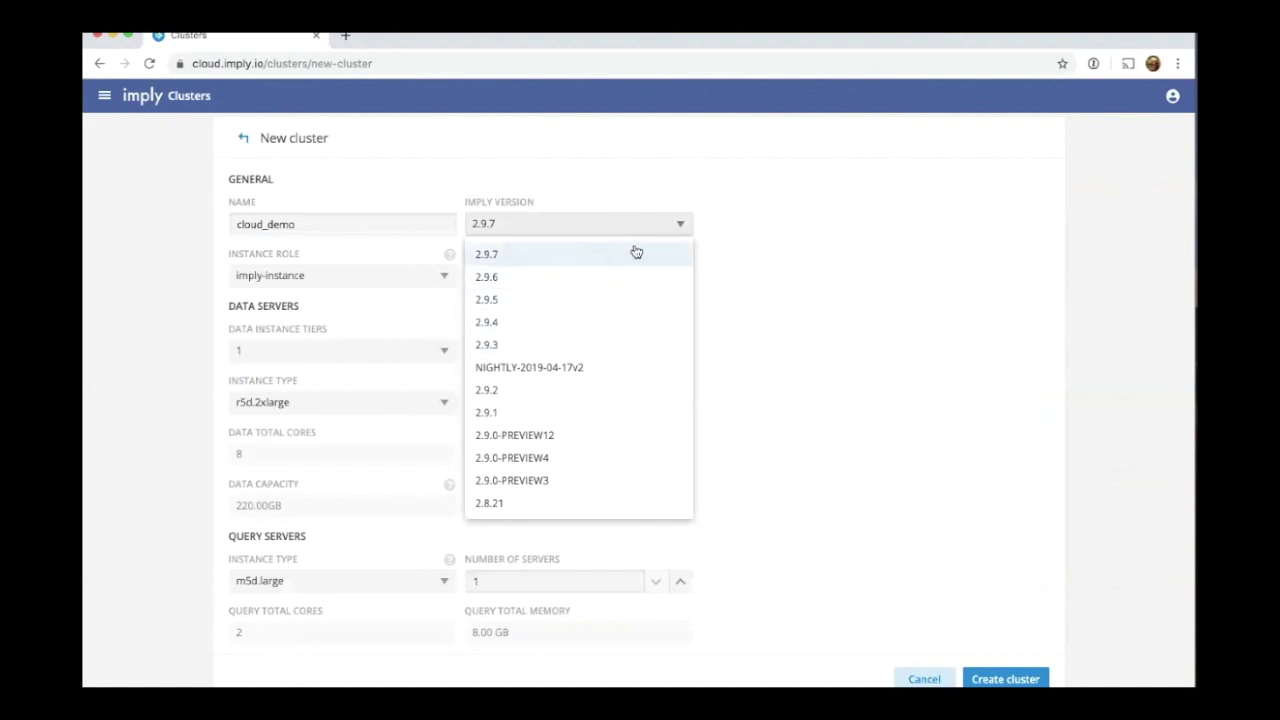
Keep version 2.9.7 and set the data and query servers to t2.small.
click(713, 232)
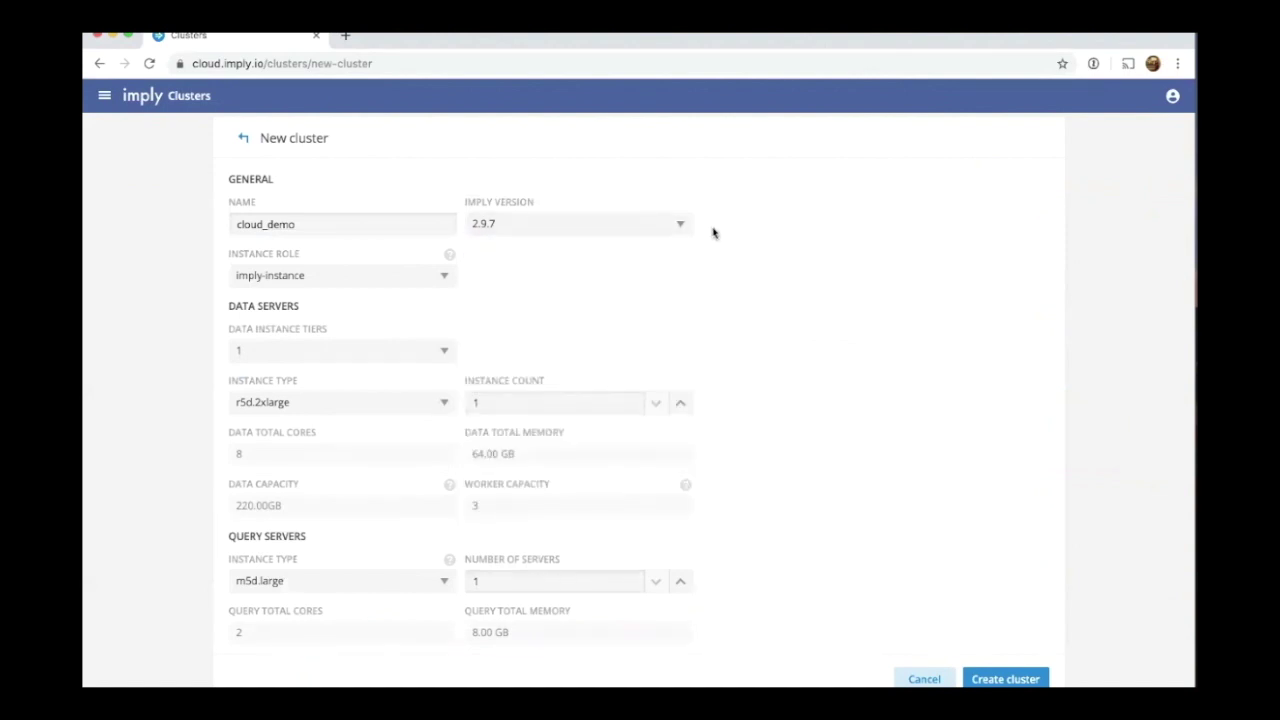
scroll(713, 232, down, 2)
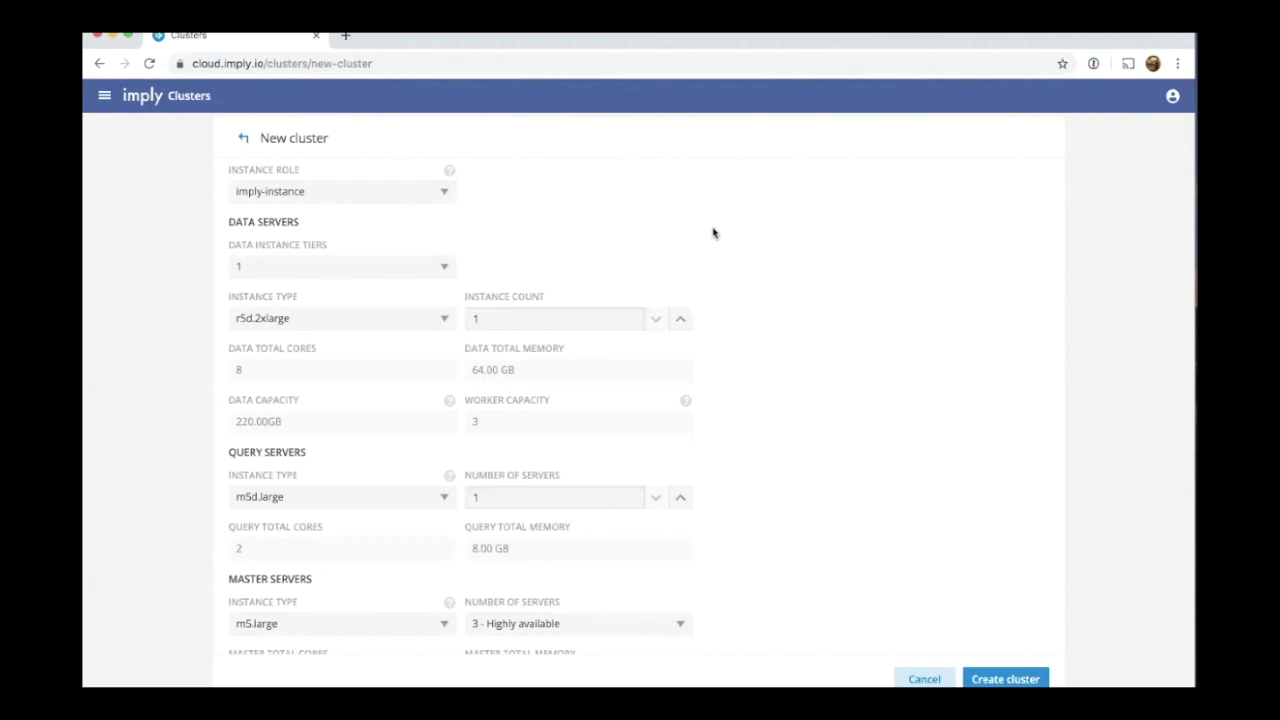
scroll(713, 232, down, 1)
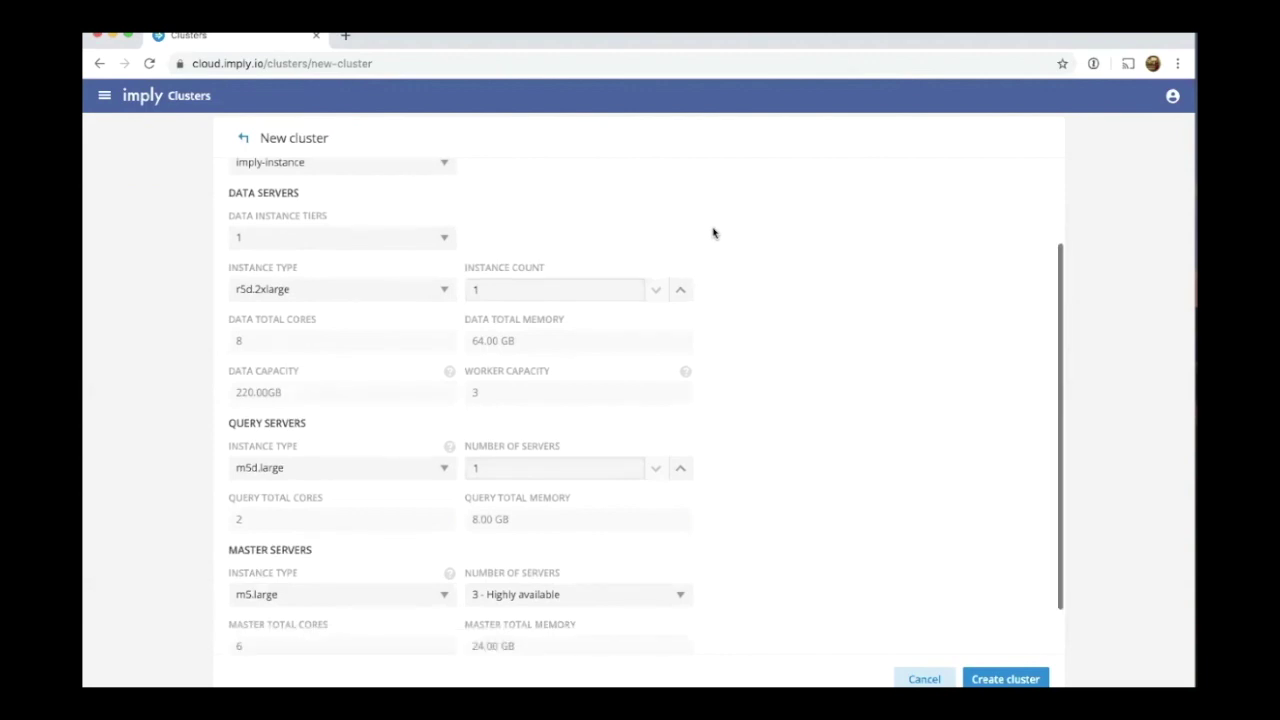
click(443, 283)
click(414, 315)
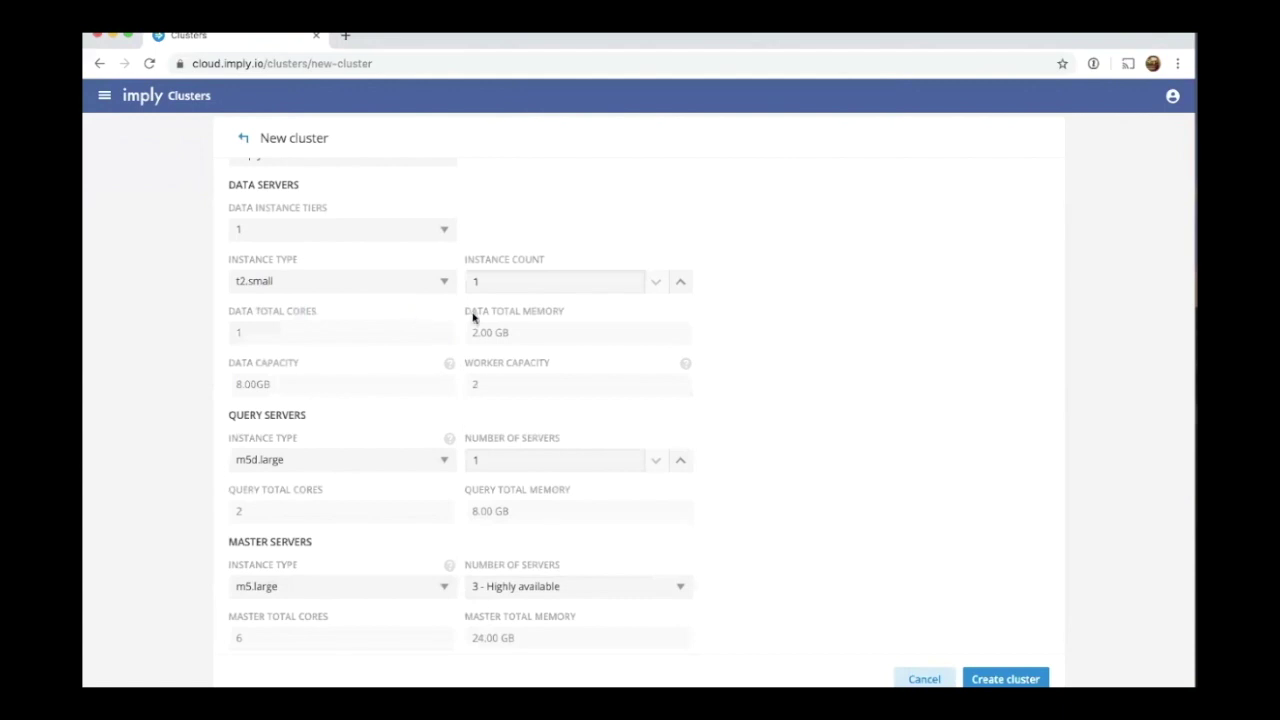
scroll(805, 366, down, 1)
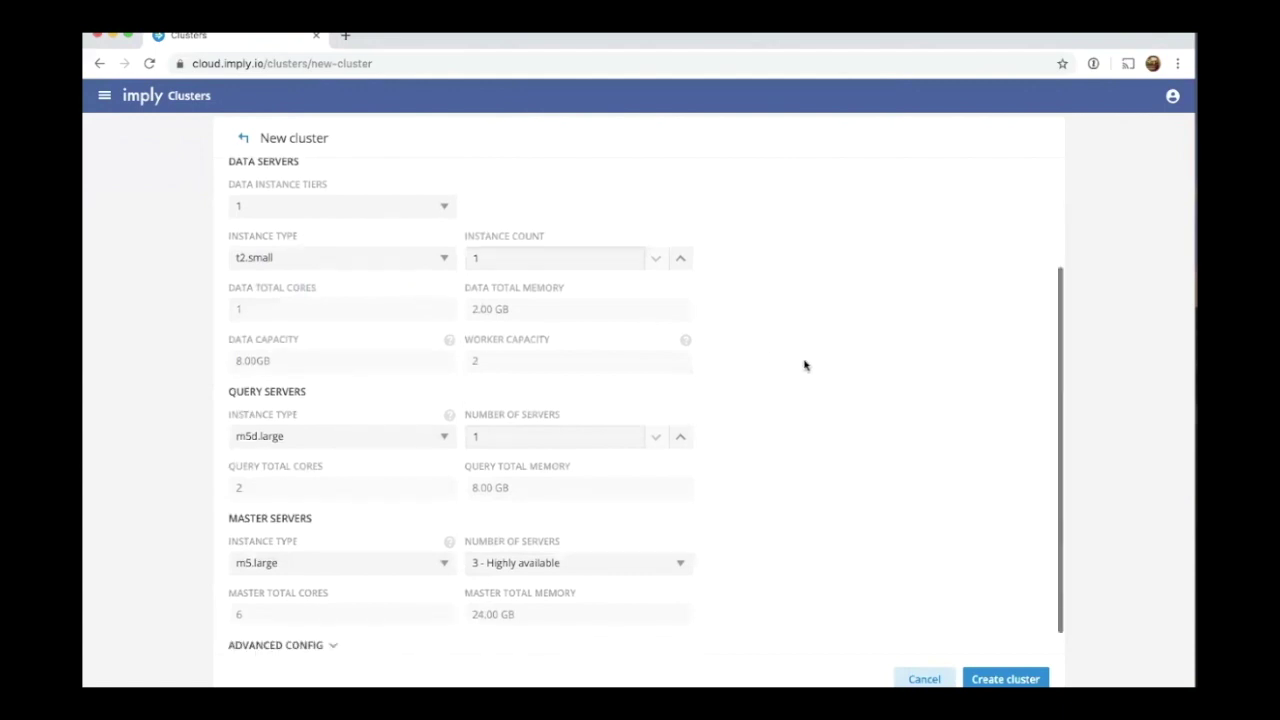
click(440, 420)
click(435, 426)
Make the master a single t2.small server, not highly available, and request cluster creation.
scroll(740, 463, down, 1)
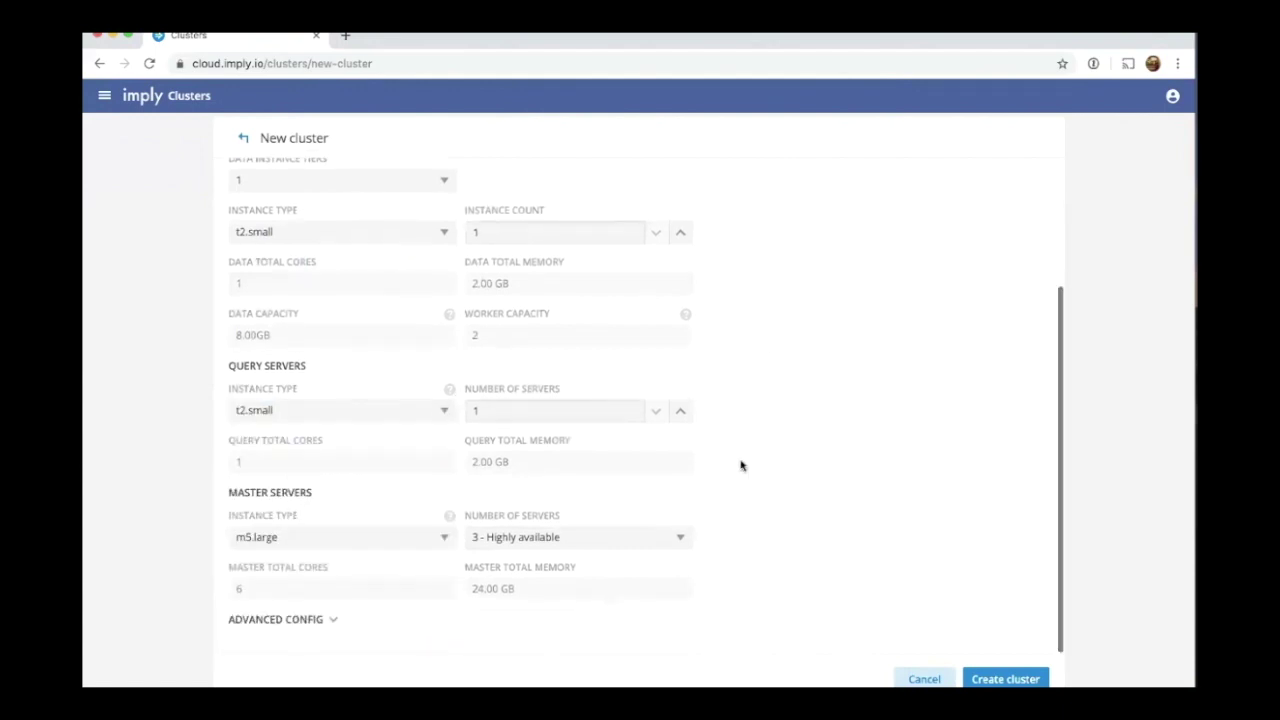
click(434, 540)
click(431, 541)
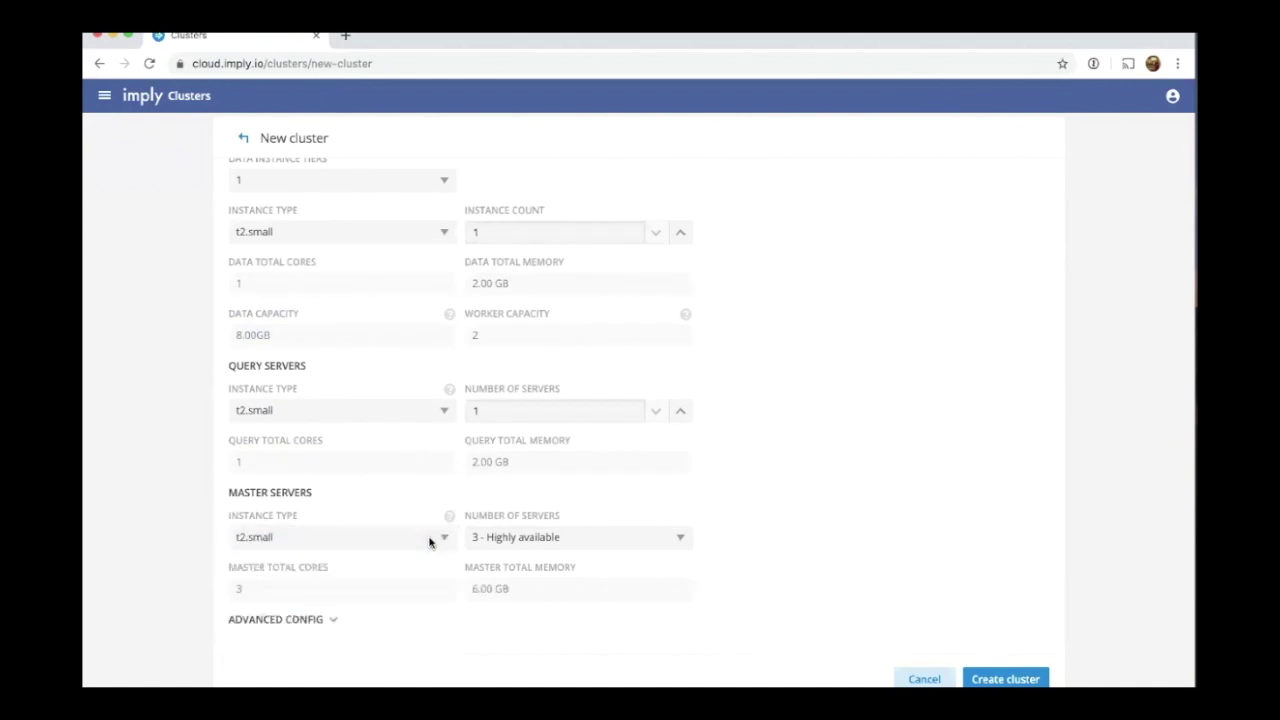
click(677, 534)
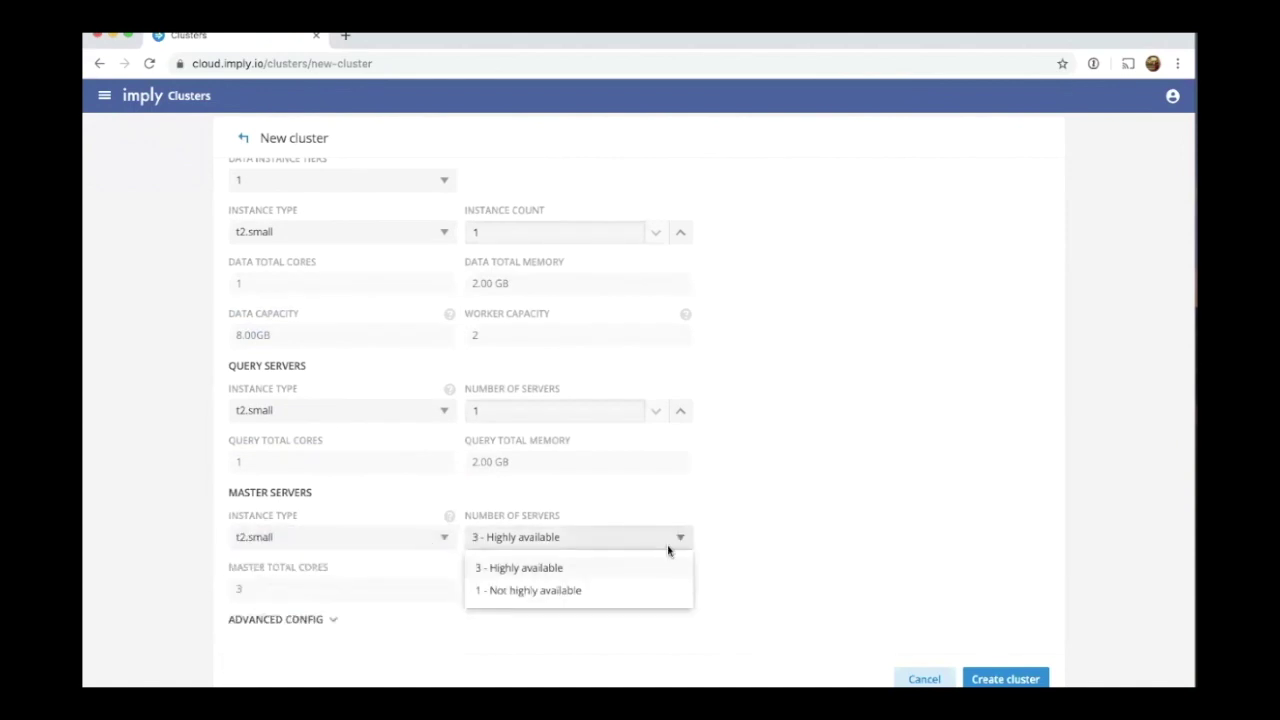
click(640, 594)
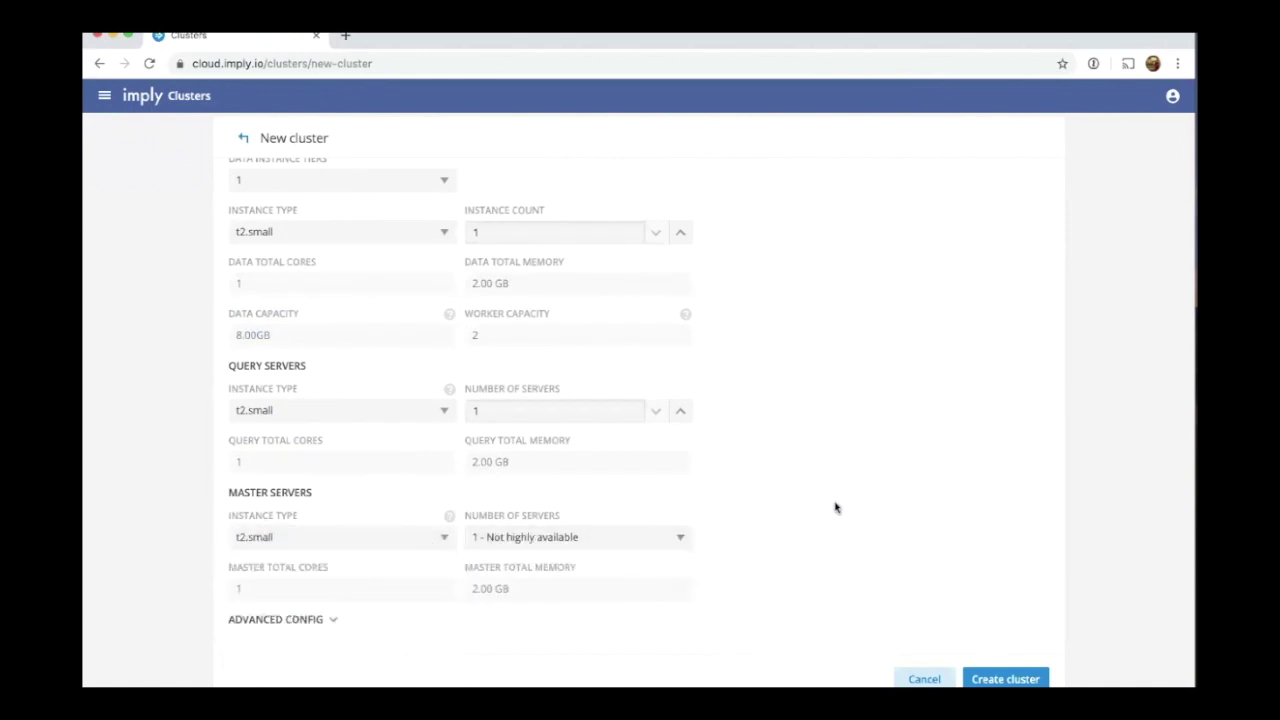
scroll(836, 507, up, 1)
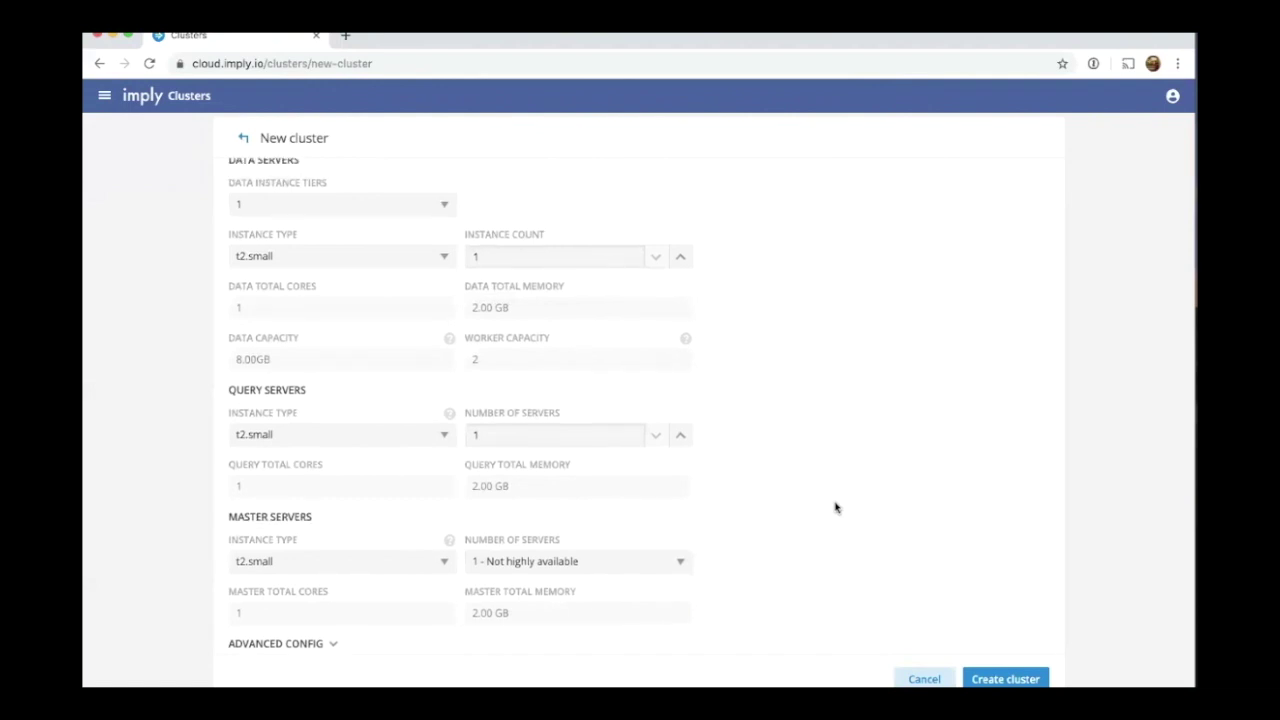
scroll(836, 507, up, 3)
scroll(836, 507, down, 4)
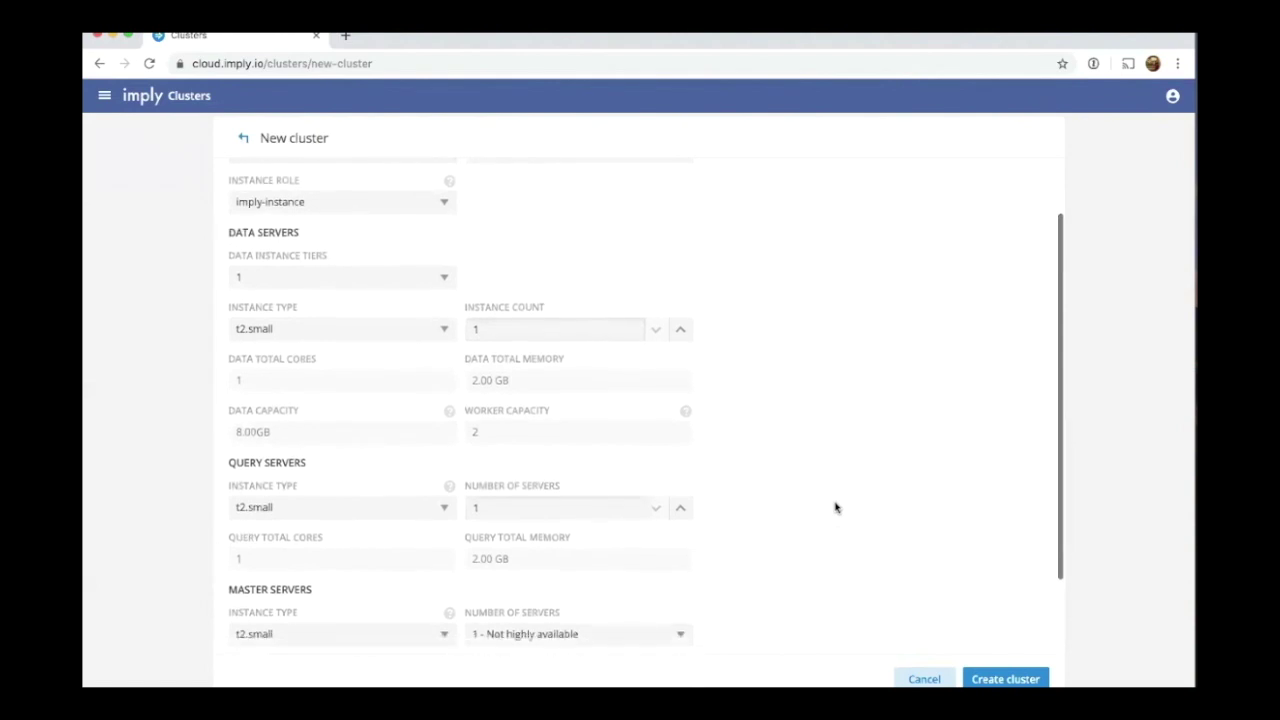
scroll(836, 507, down, 1)
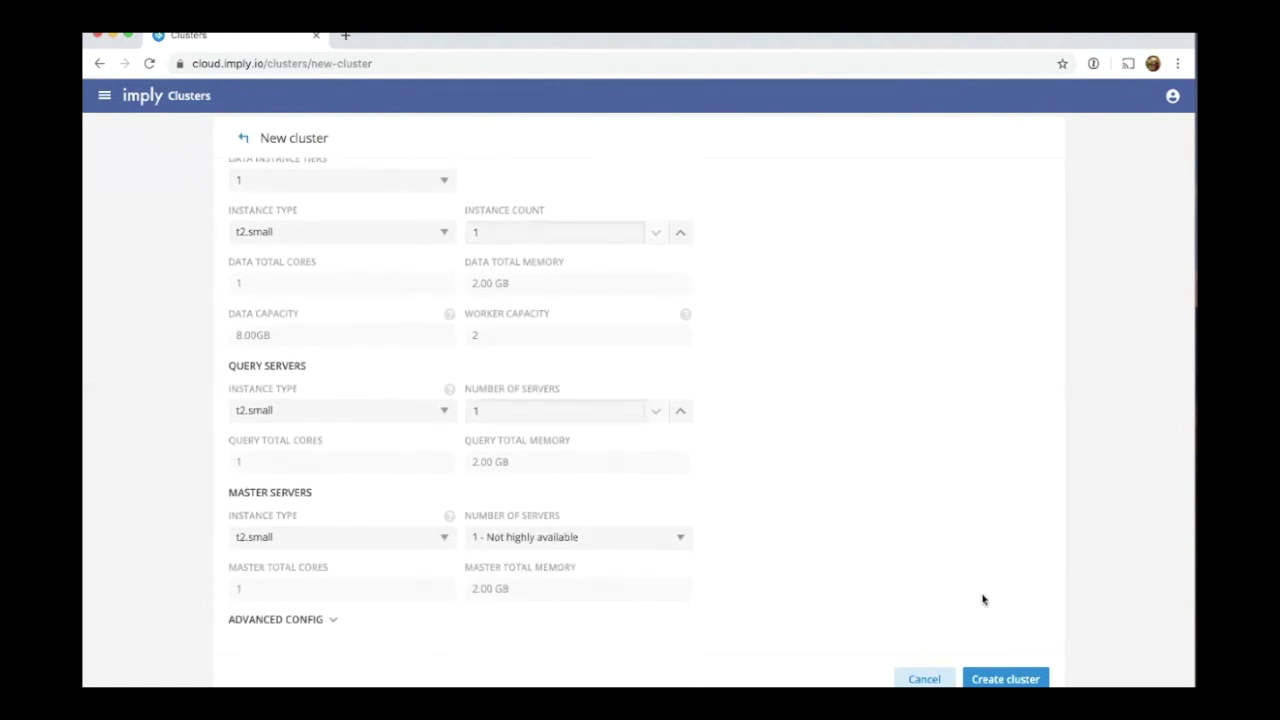
click(1005, 678)
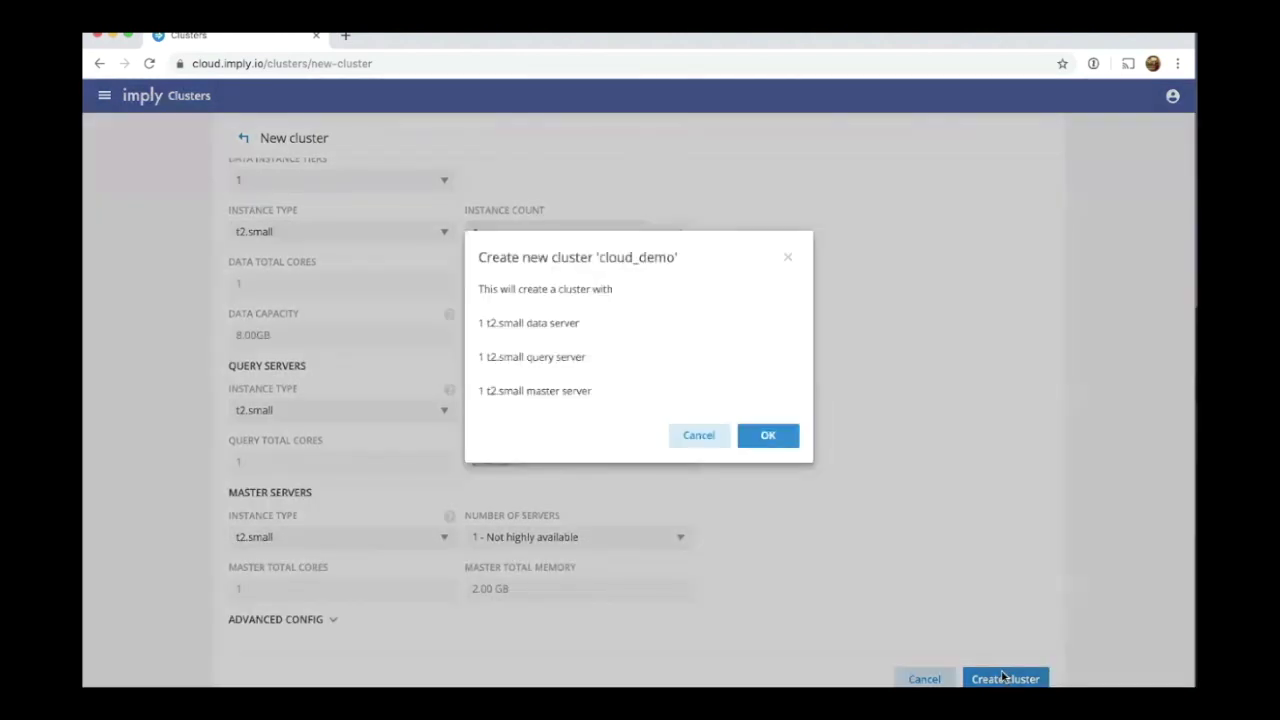
Dismiss the creation prompt and review cloud_demo's advanced configuration settings.
click(703, 440)
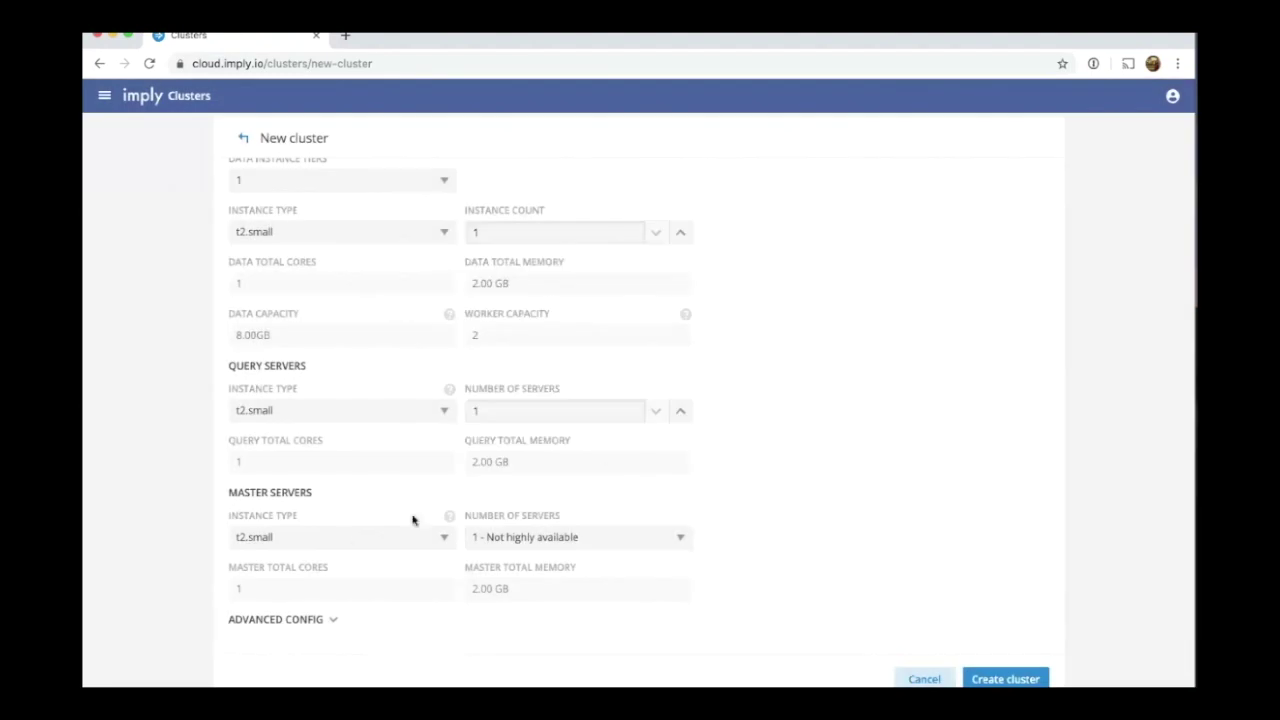
click(278, 621)
scroll(278, 625, down, 5)
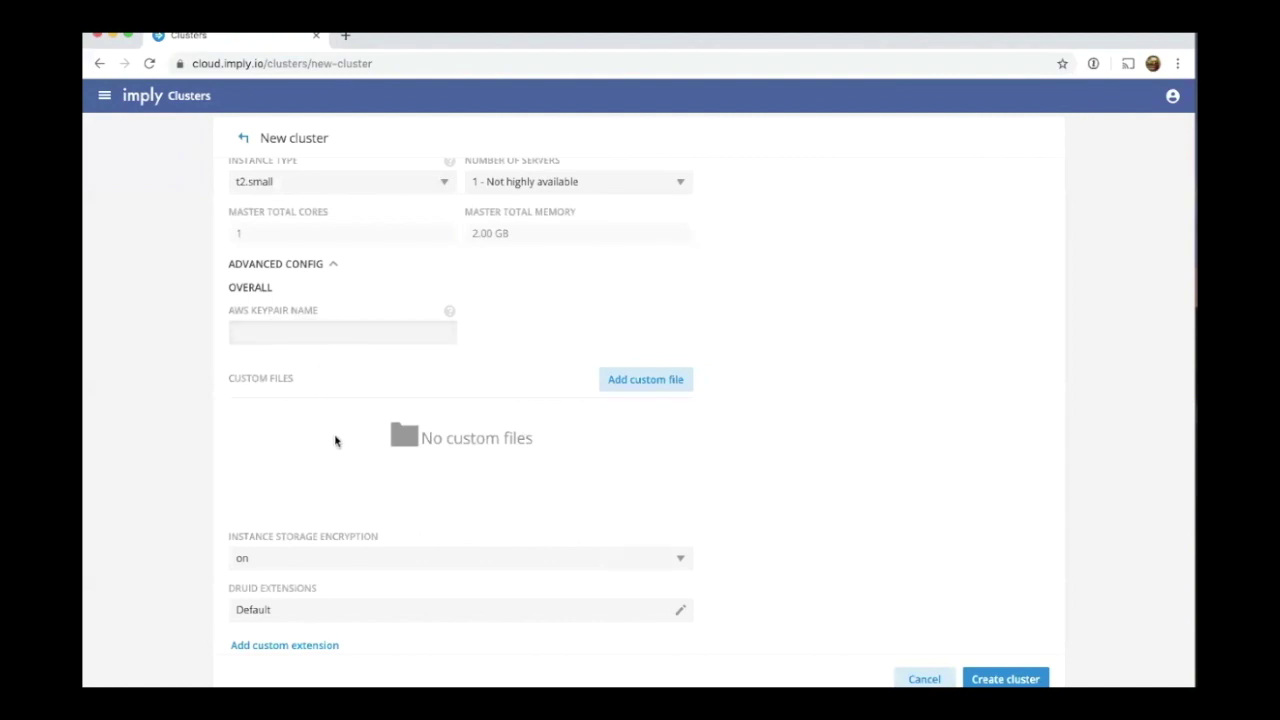
scroll(335, 441, down, 1)
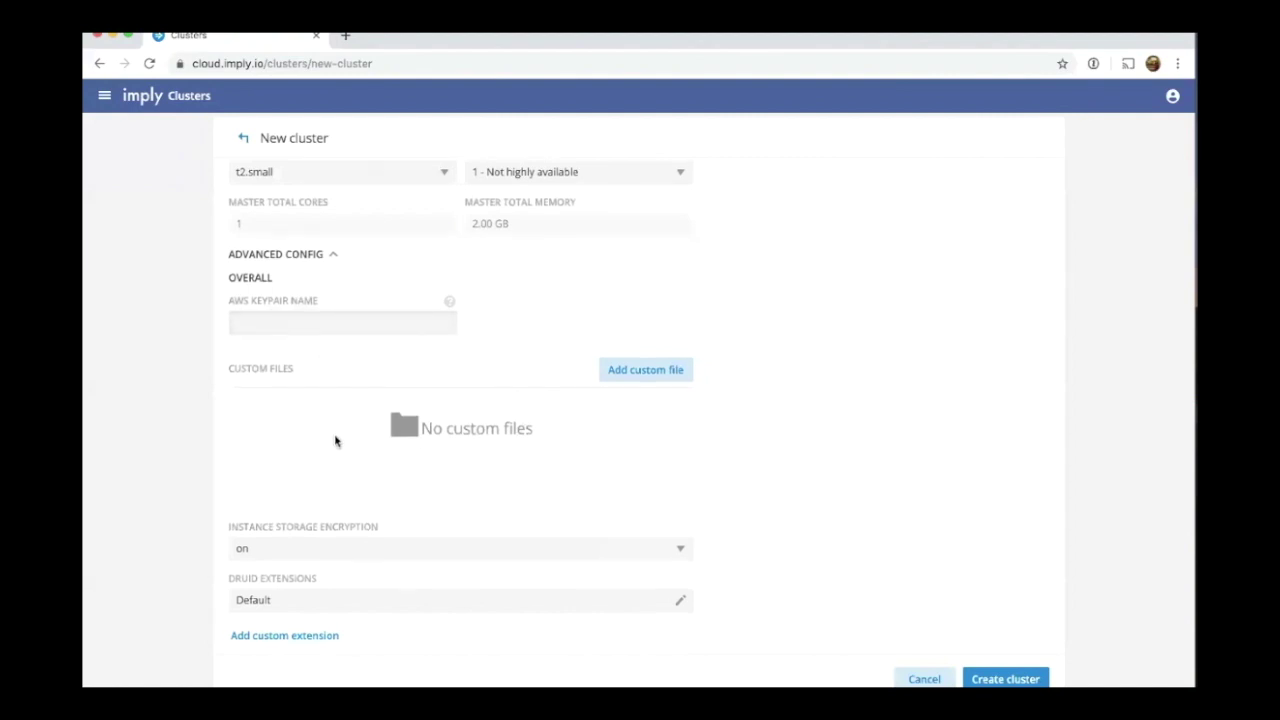
scroll(335, 441, down, 5)
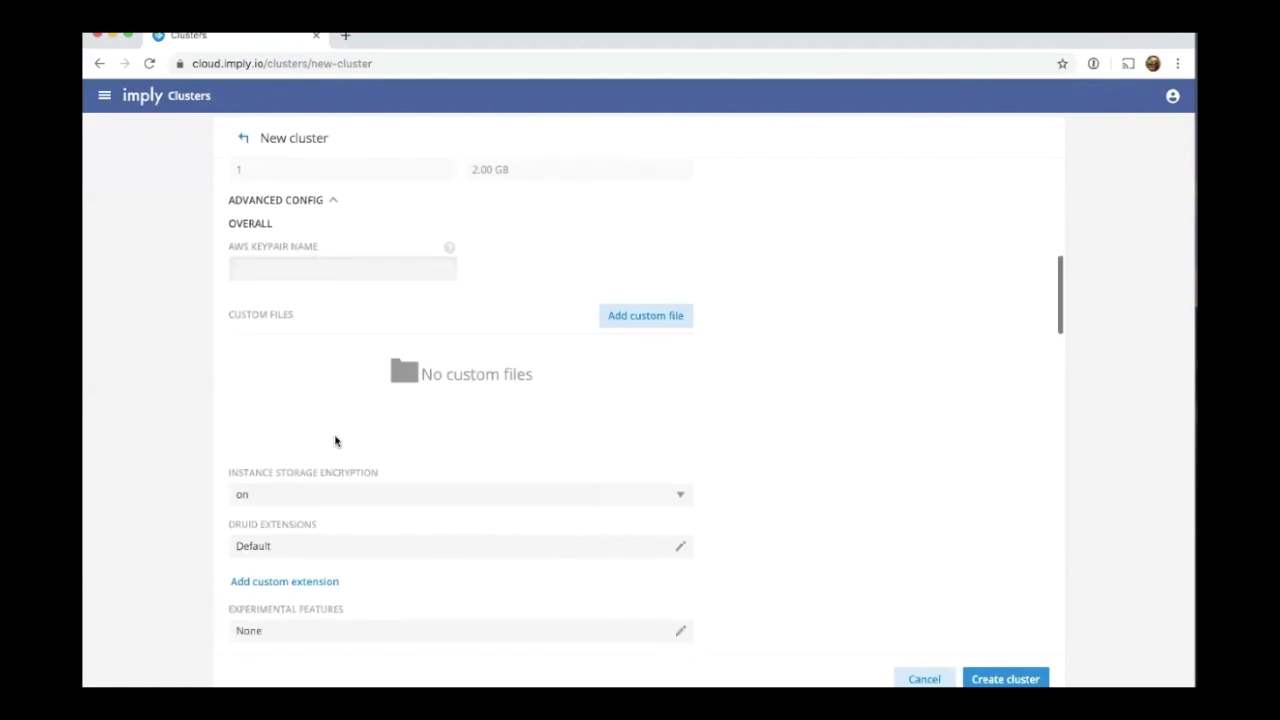
scroll(335, 441, down, 1)
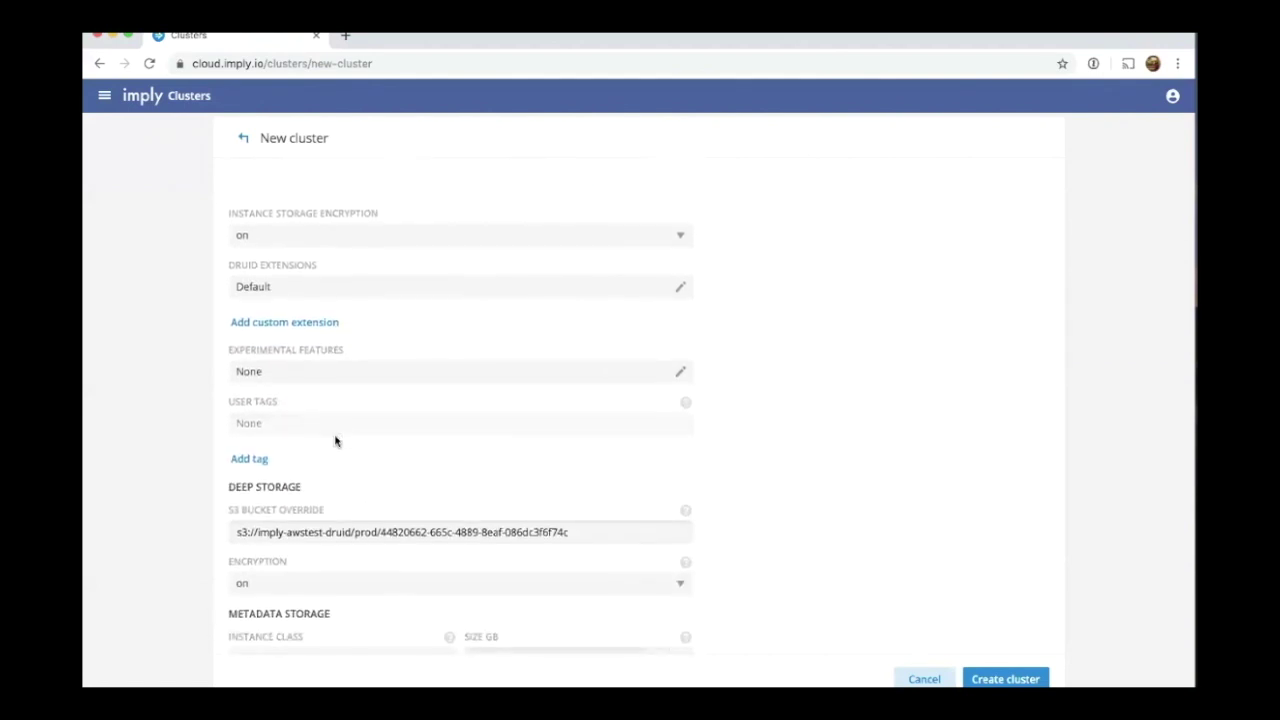
scroll(335, 441, down, 4)
scroll(335, 441, down, 5)
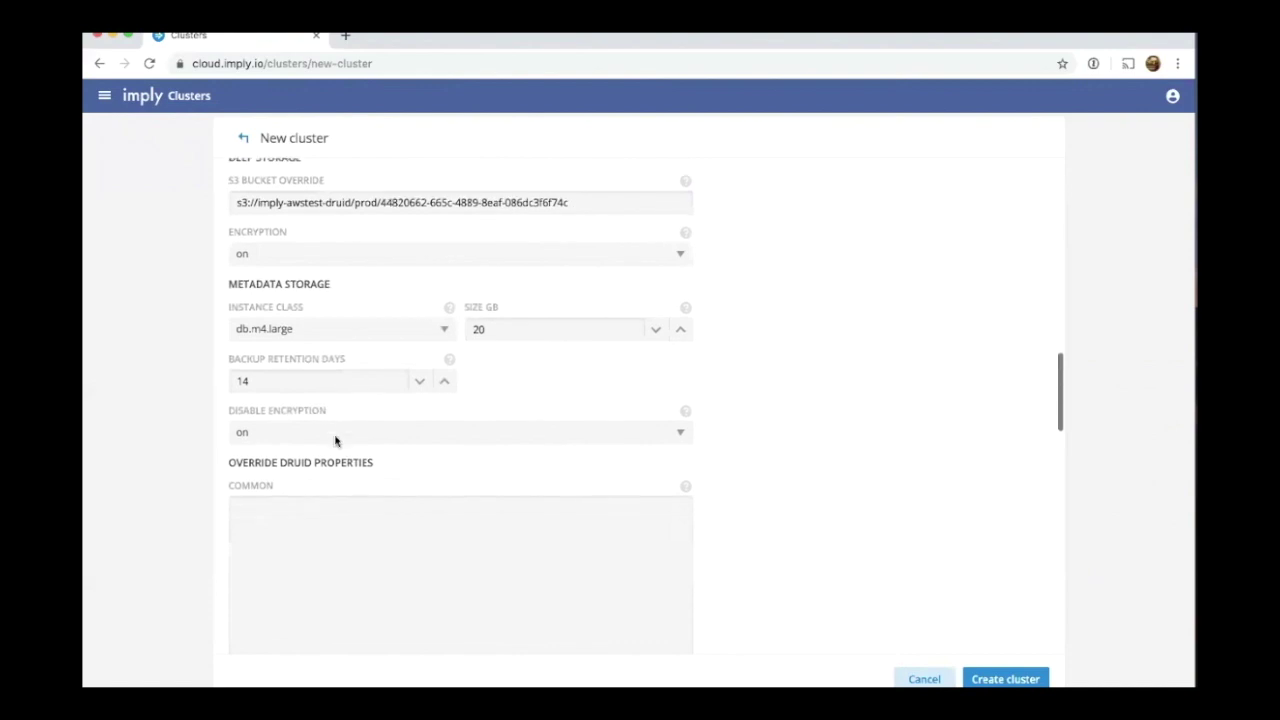
scroll(335, 435, down, 1)
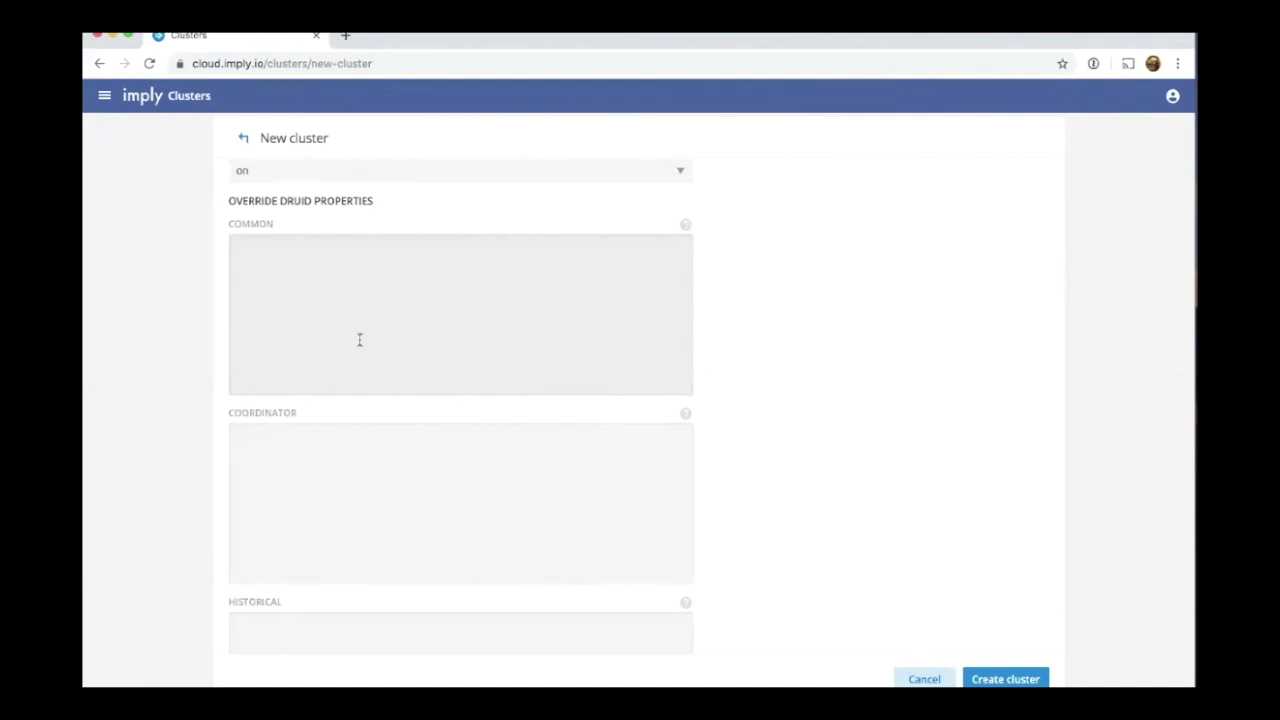
scroll(359, 340, up, 5)
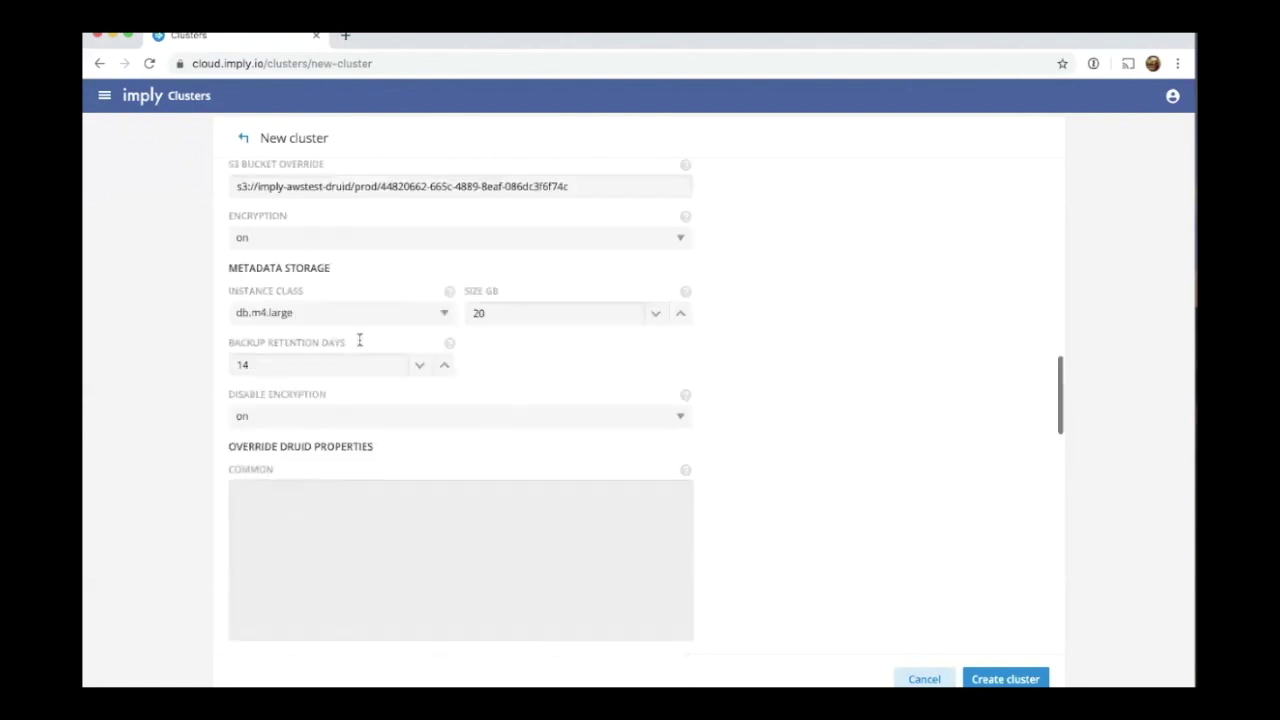
scroll(359, 340, up, 10)
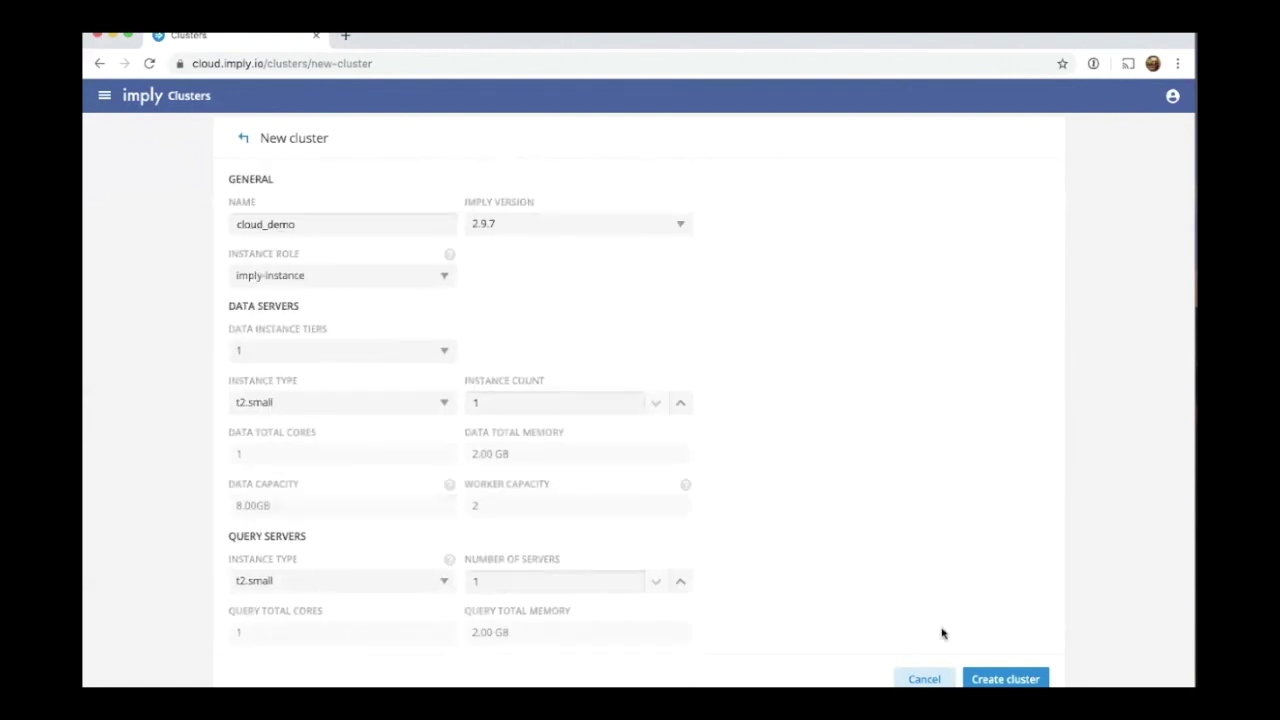
Create and confirm the cloud_demo cluster, then open its overview page.
click(985, 679)
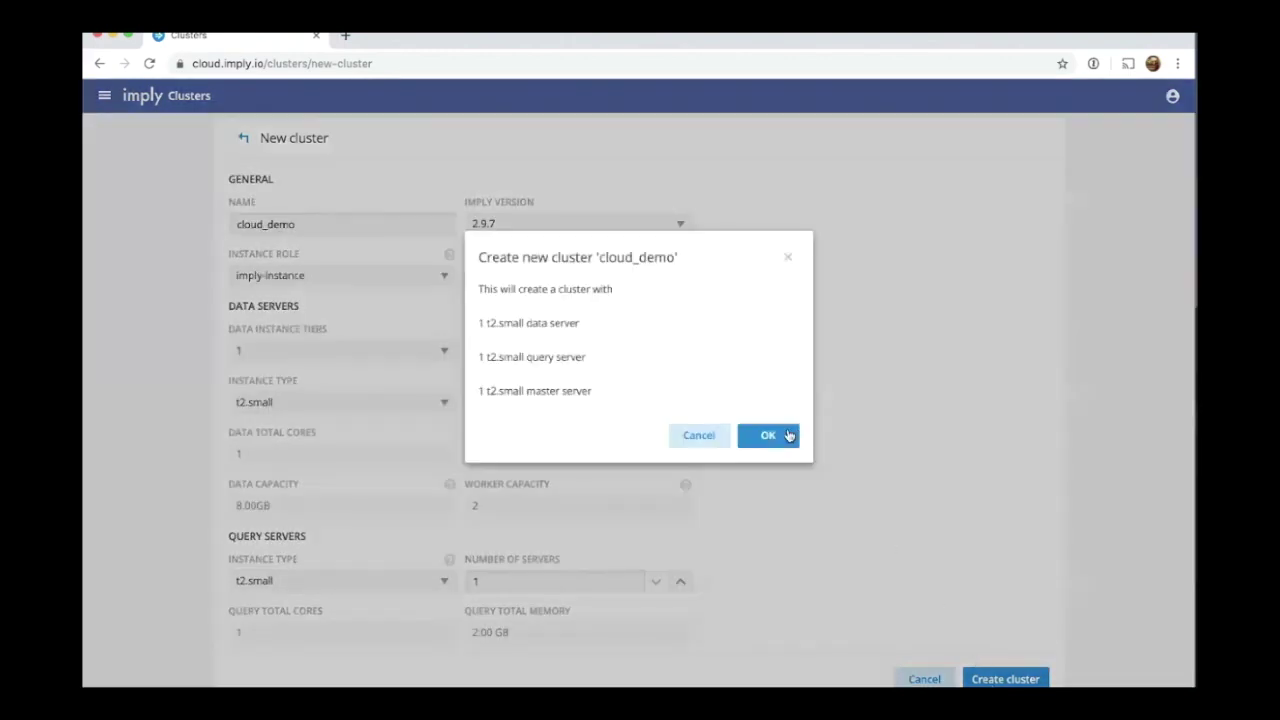
click(788, 435)
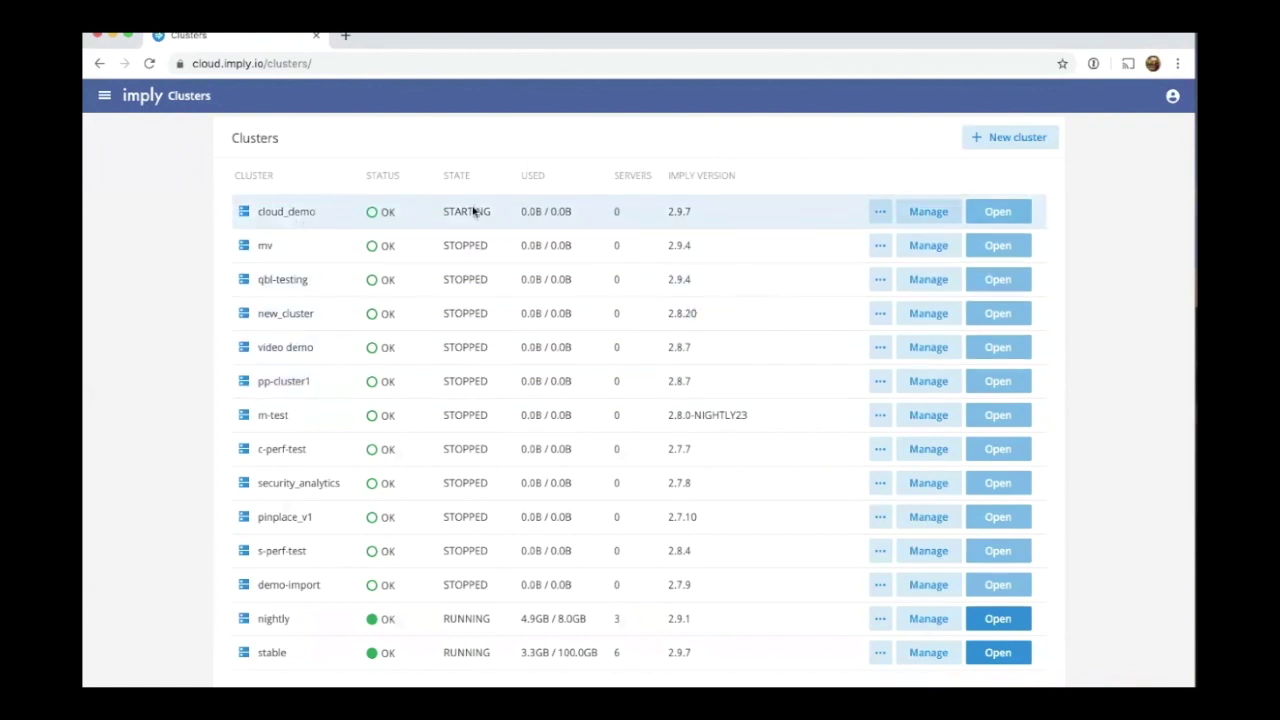
click(919, 222)
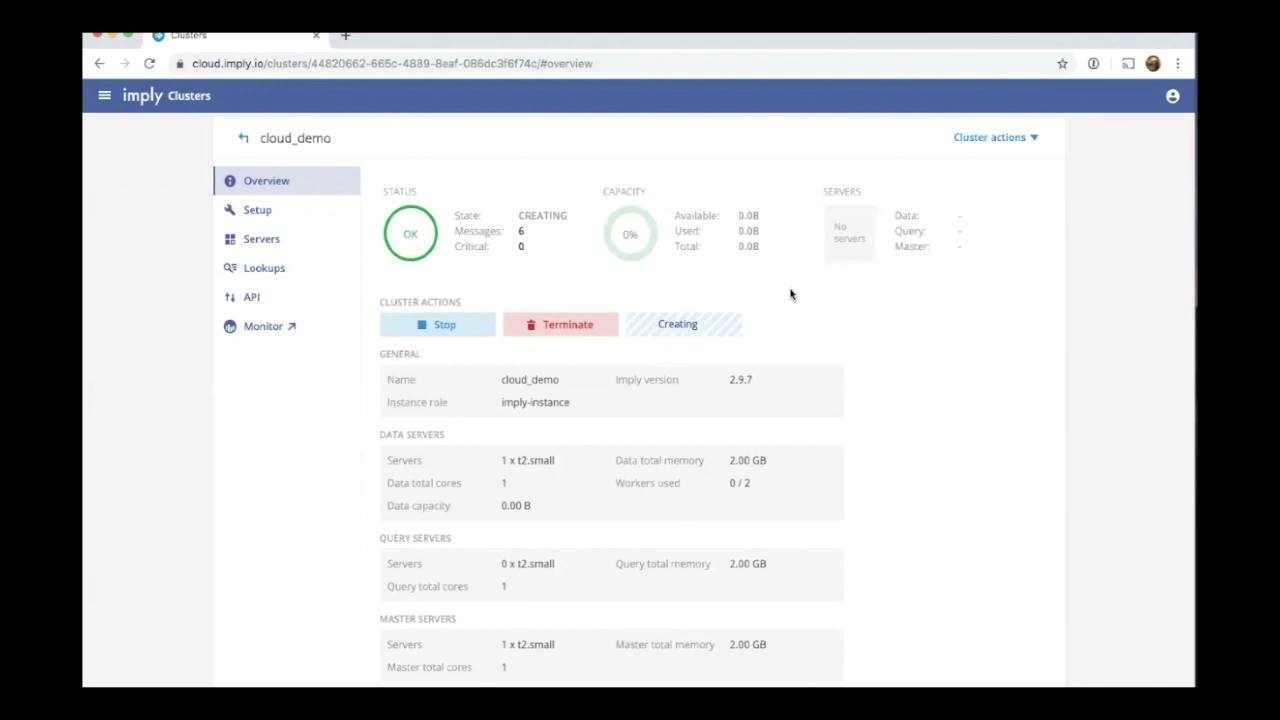
Check cloud_demo's creation messages, then open the nightly cluster's Setup settings.
click(522, 234)
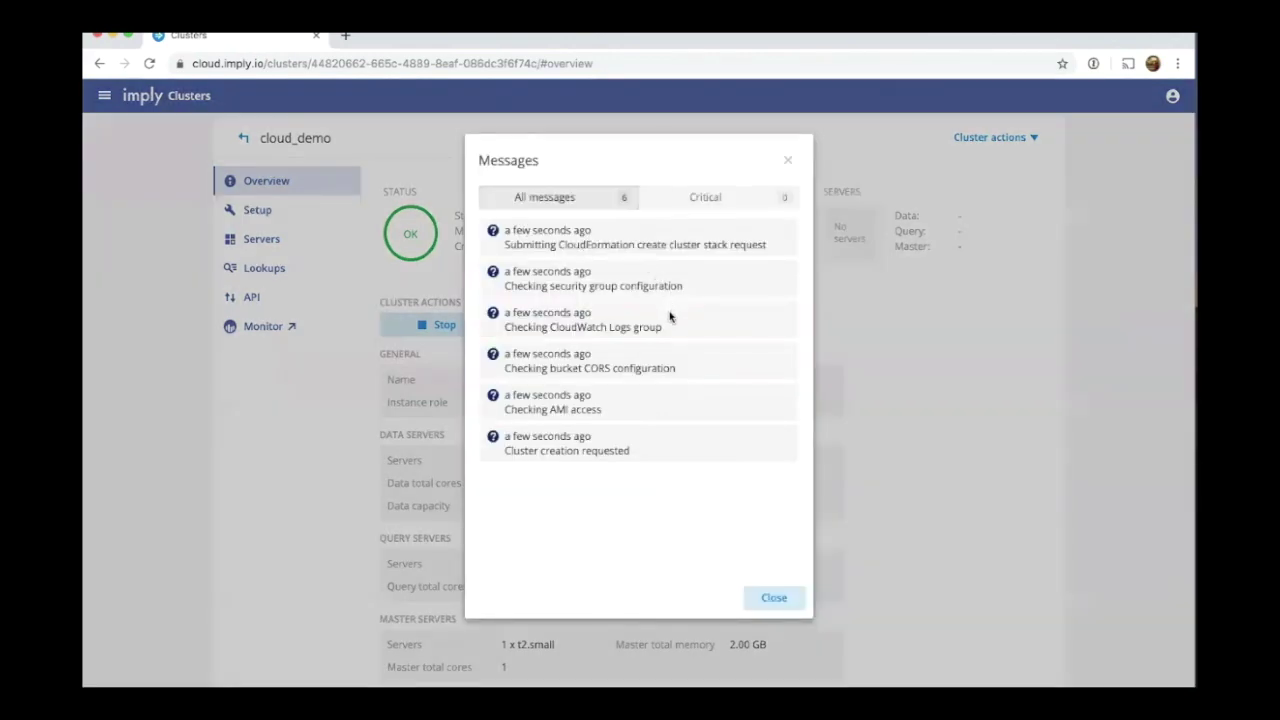
click(789, 161)
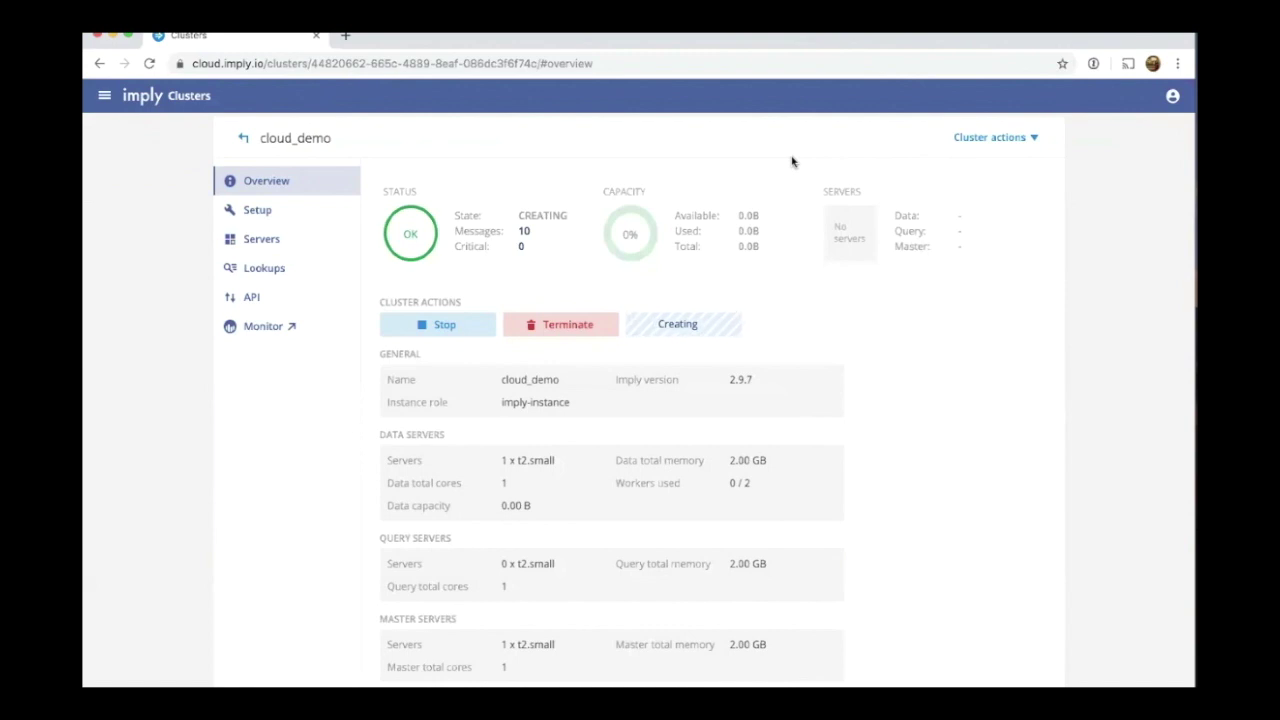
click(240, 145)
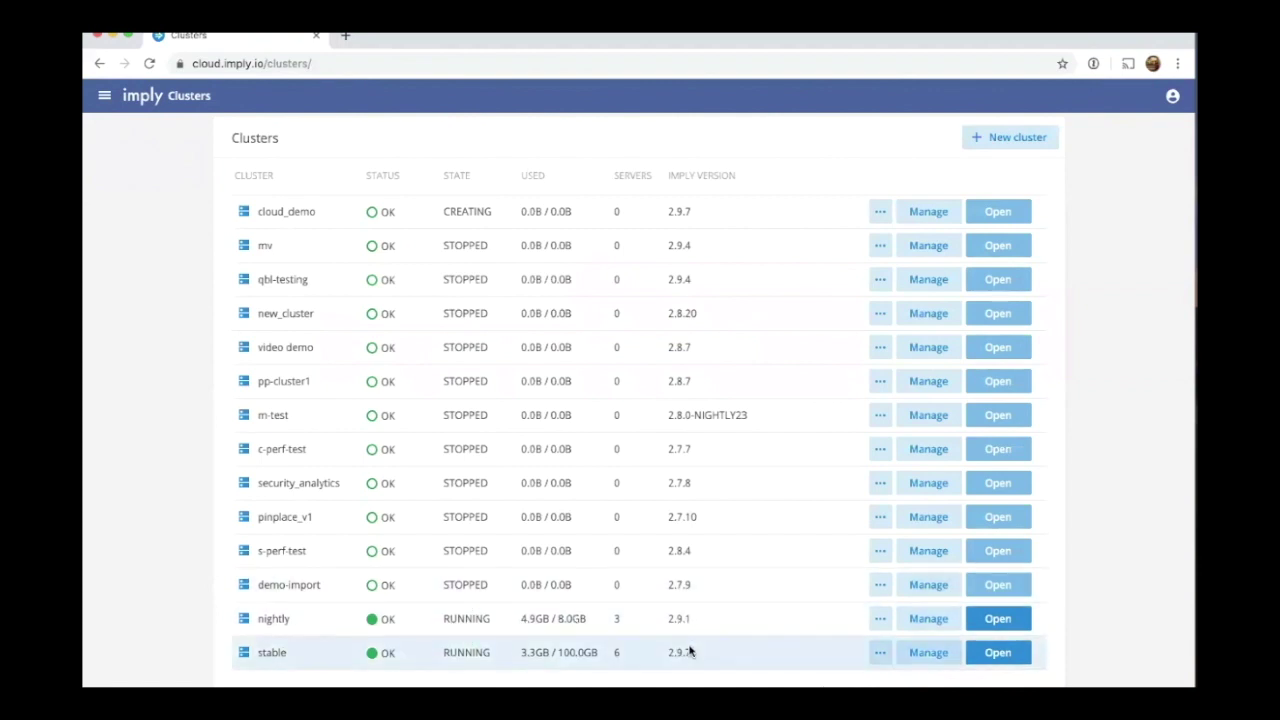
click(920, 622)
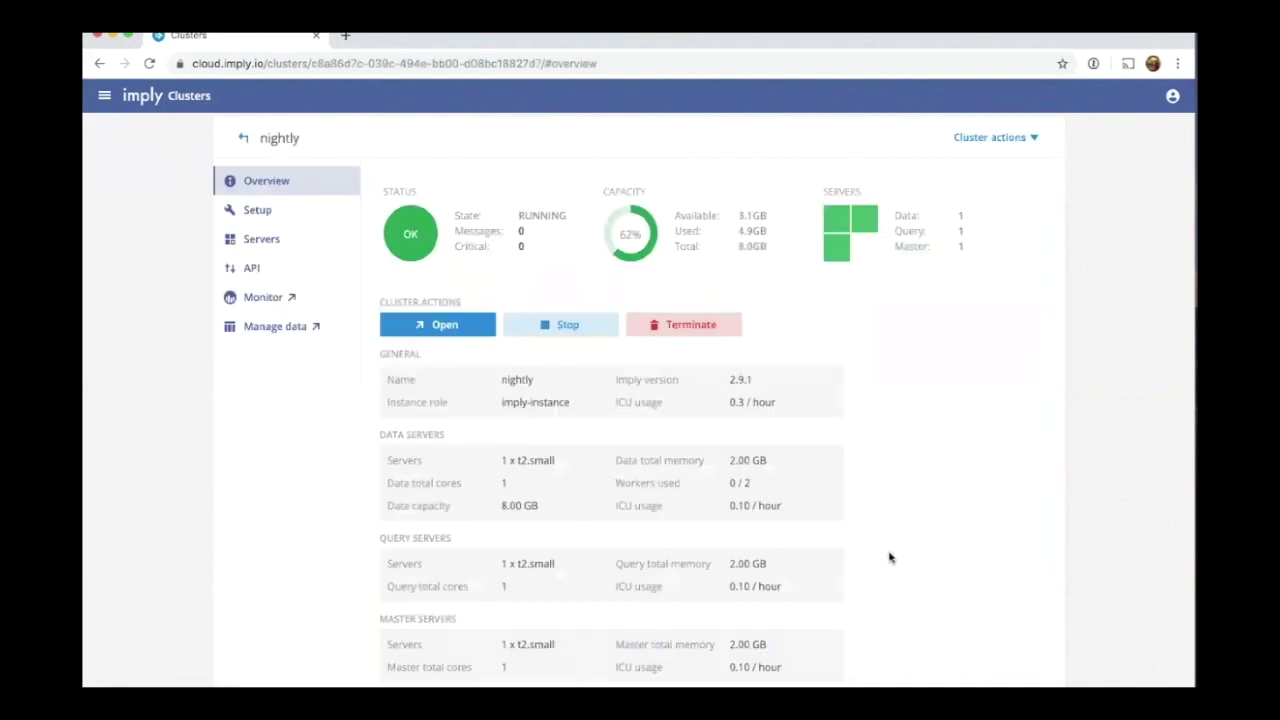
click(292, 211)
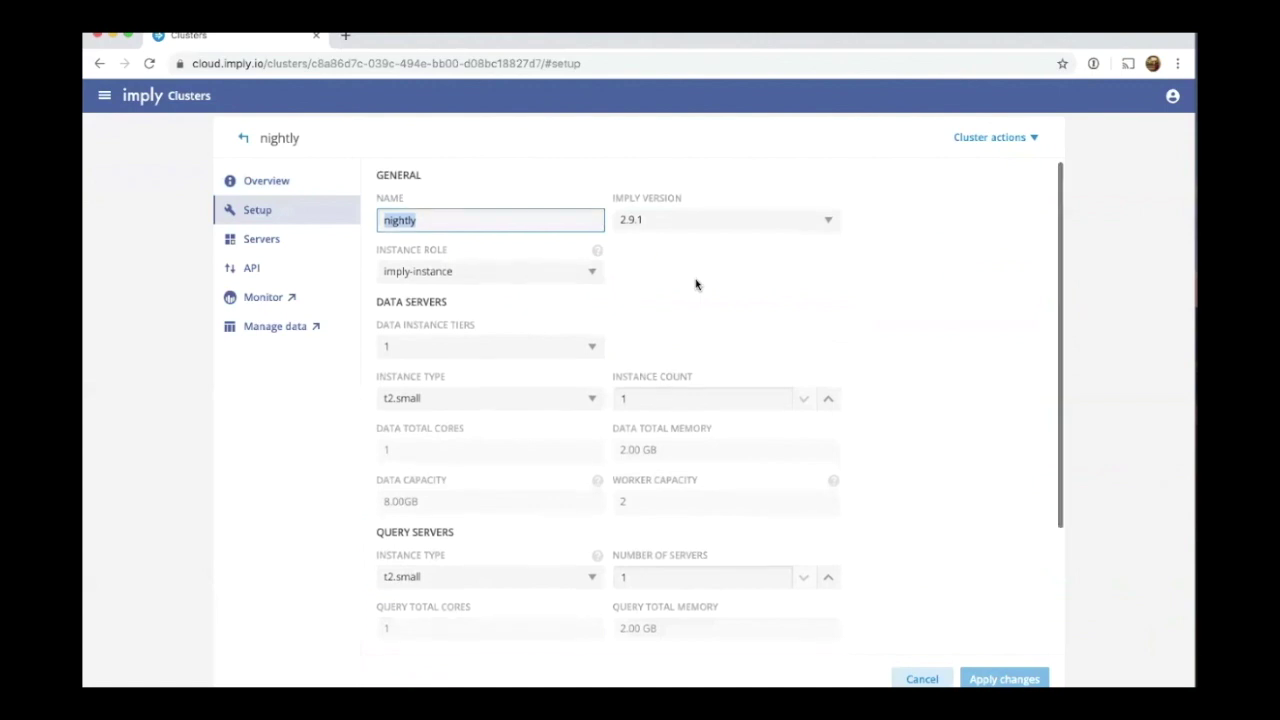
Upgrade the nightly cluster to Imply 2.9.7 and apply it with a restart.
scroll(696, 285, down, 3)
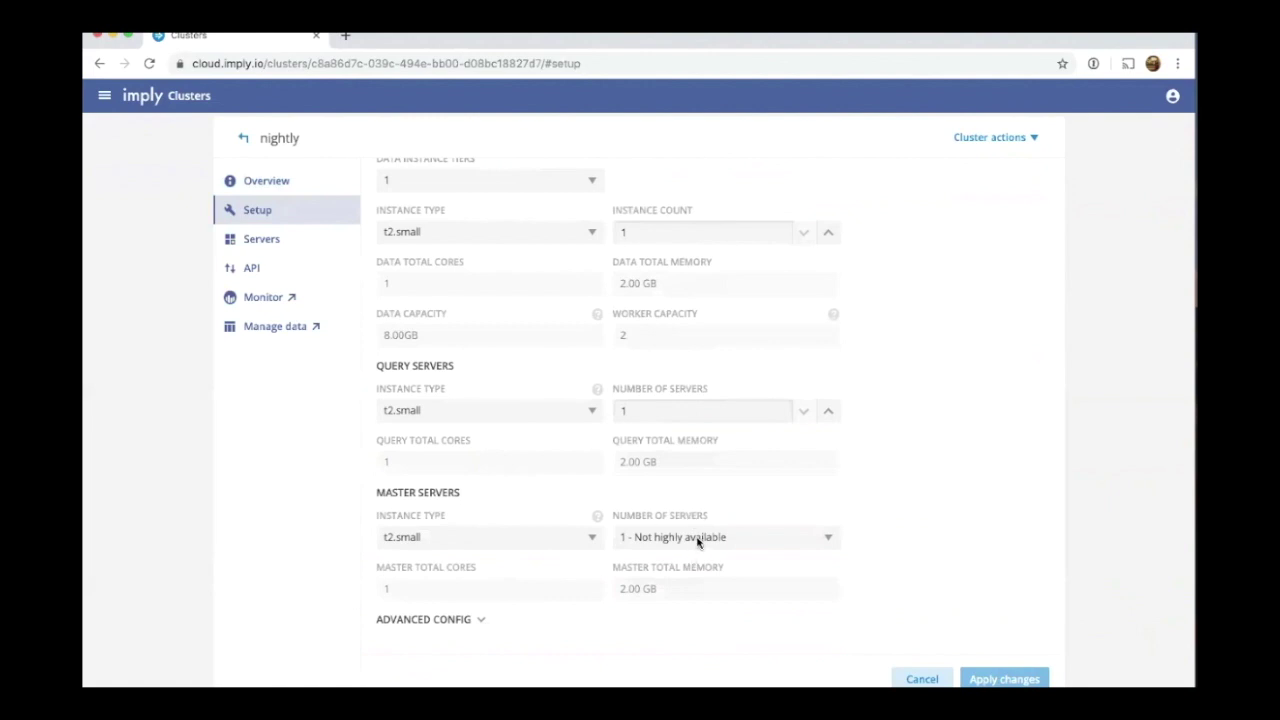
scroll(697, 541, up, 3)
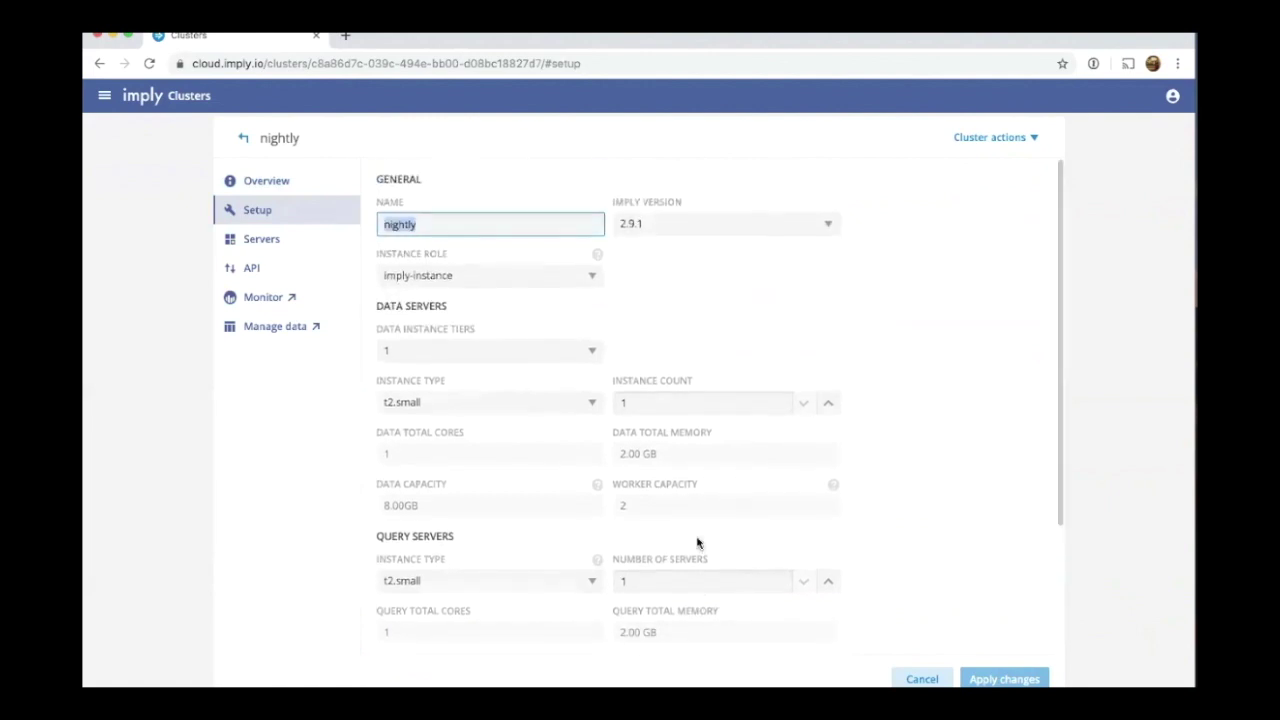
click(788, 229)
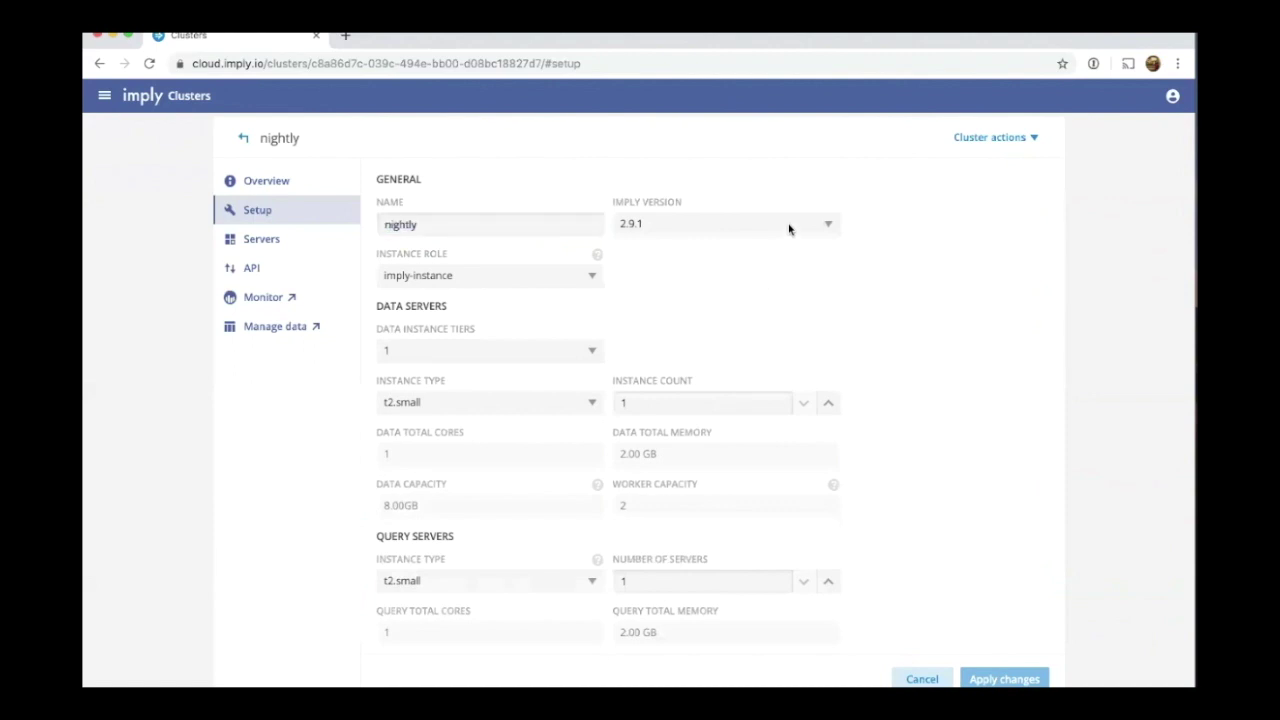
click(788, 229)
click(757, 261)
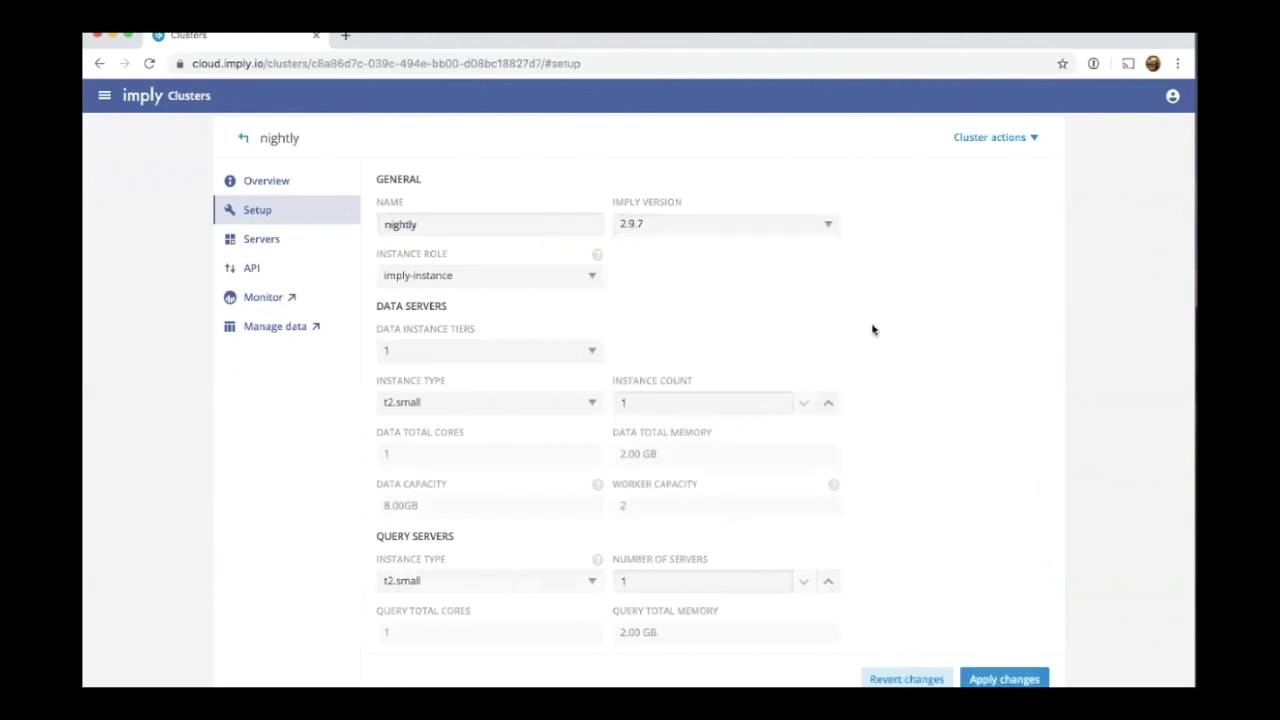
click(1001, 679)
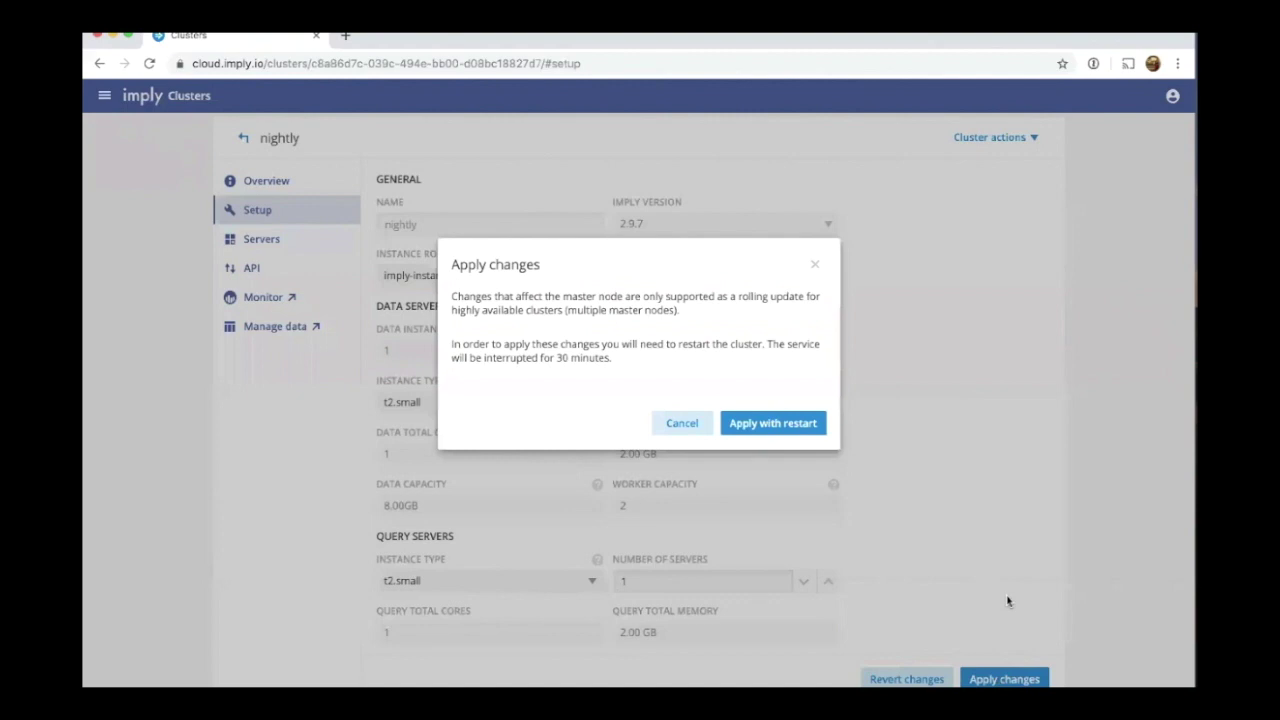
click(764, 432)
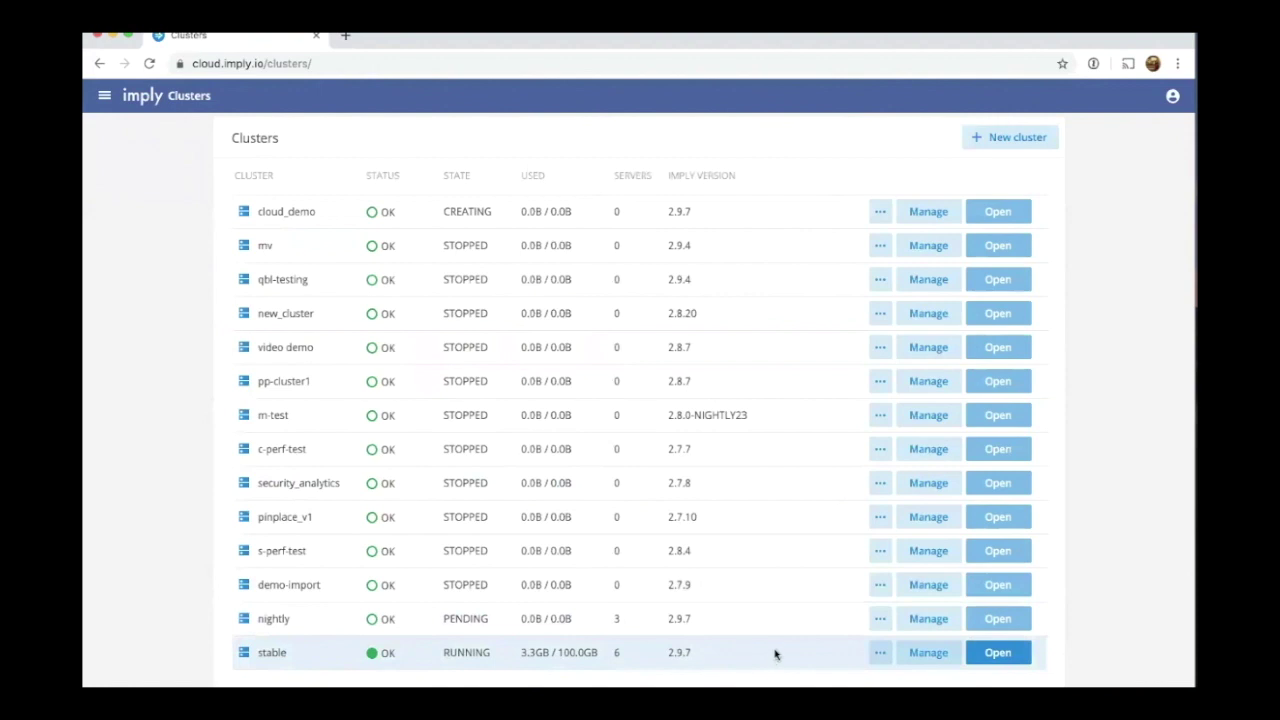
Change the stable cluster's Imply version to 2.9.6, leaving it unapplied.
click(925, 653)
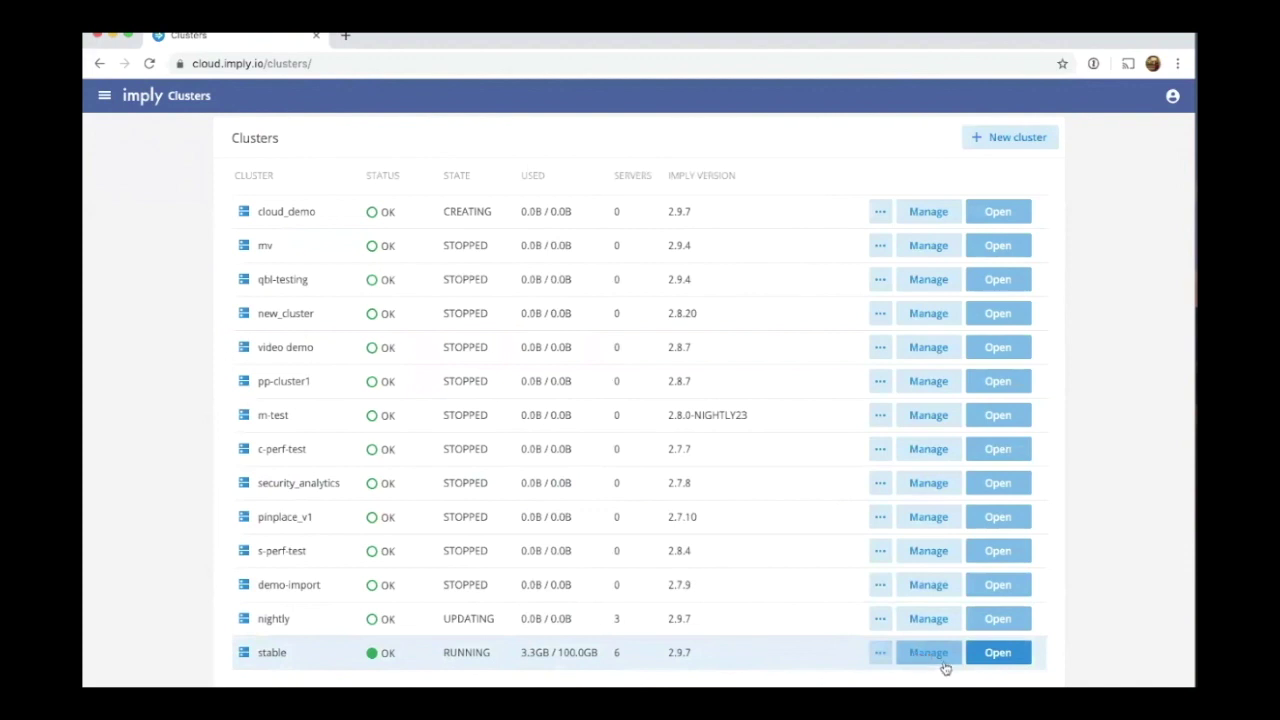
click(933, 654)
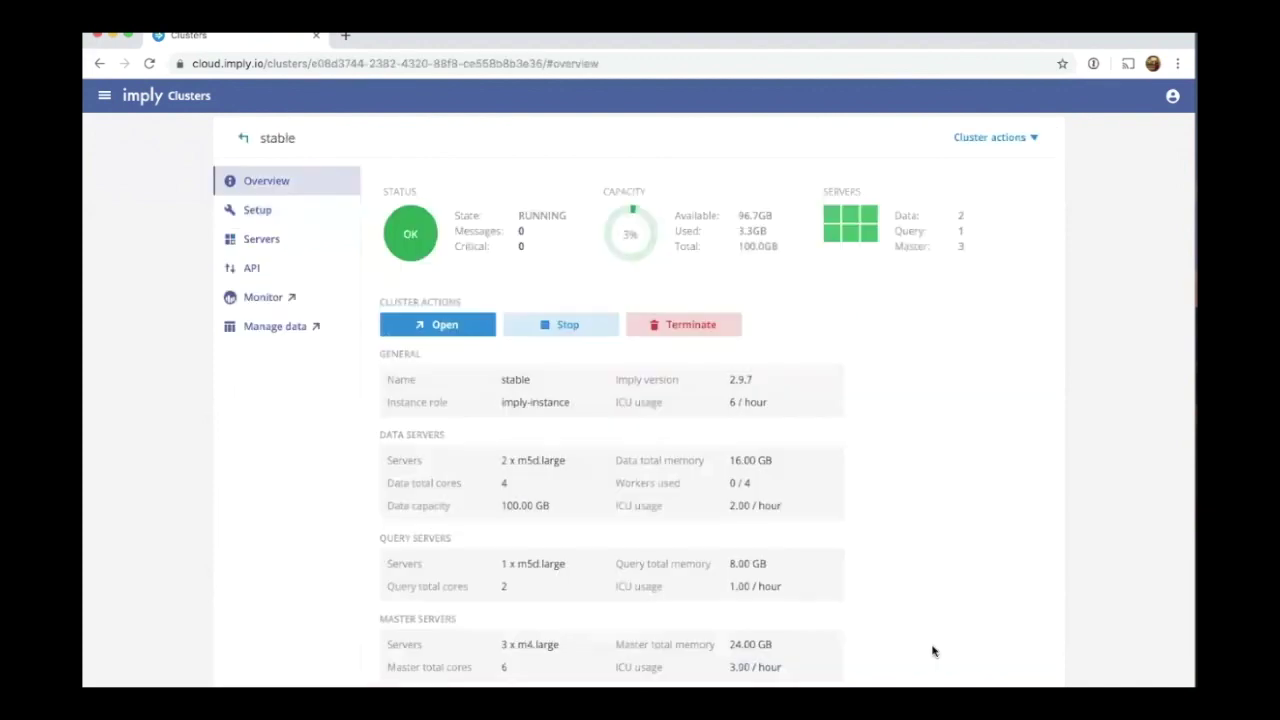
click(318, 211)
click(663, 233)
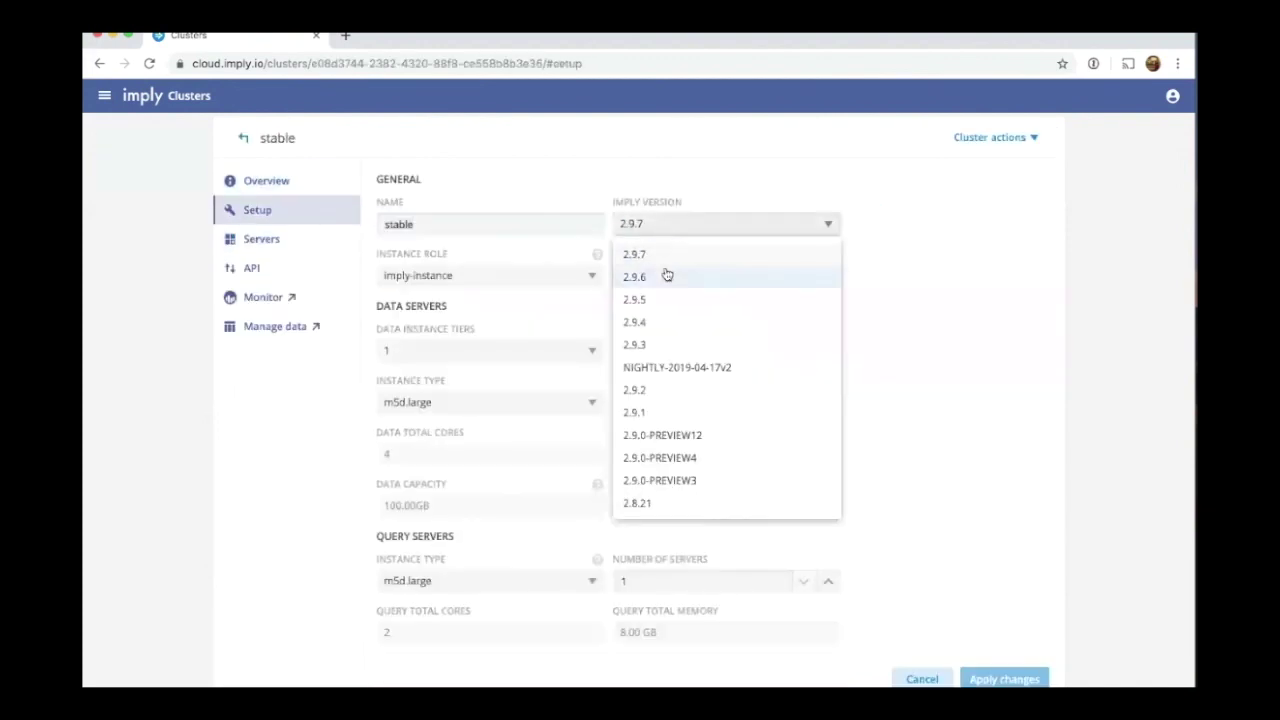
click(665, 275)
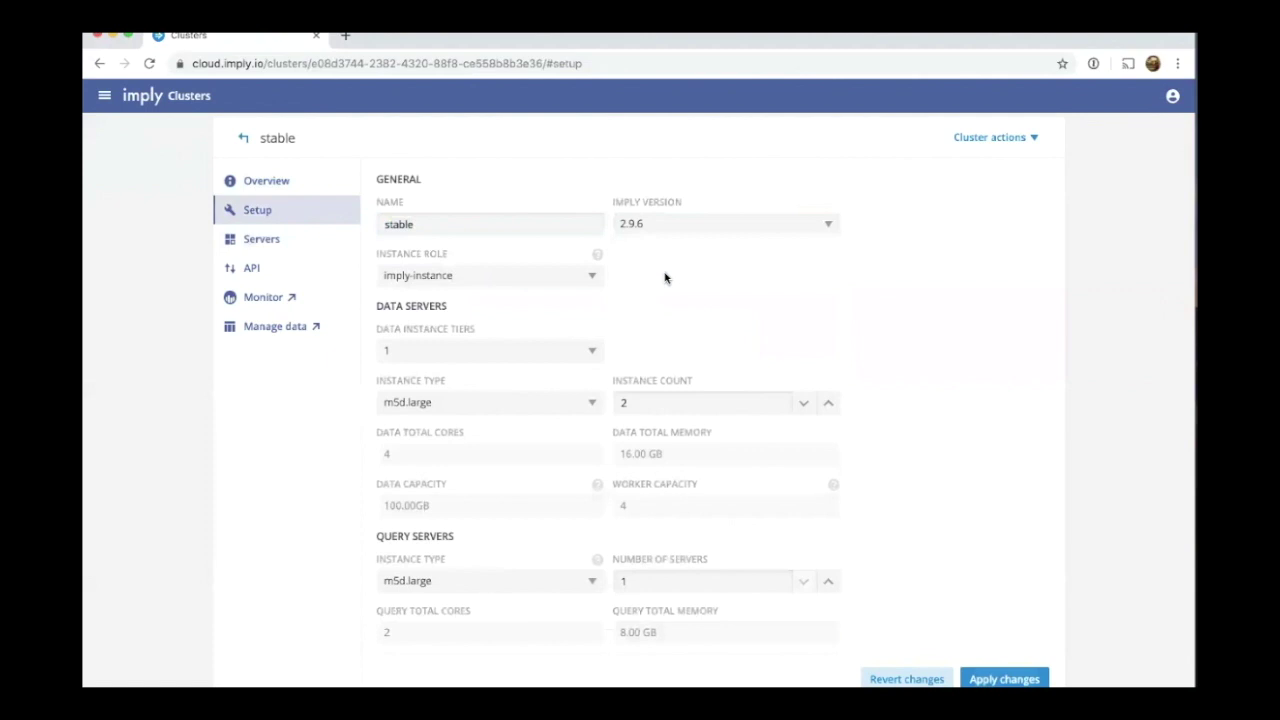
click(1002, 679)
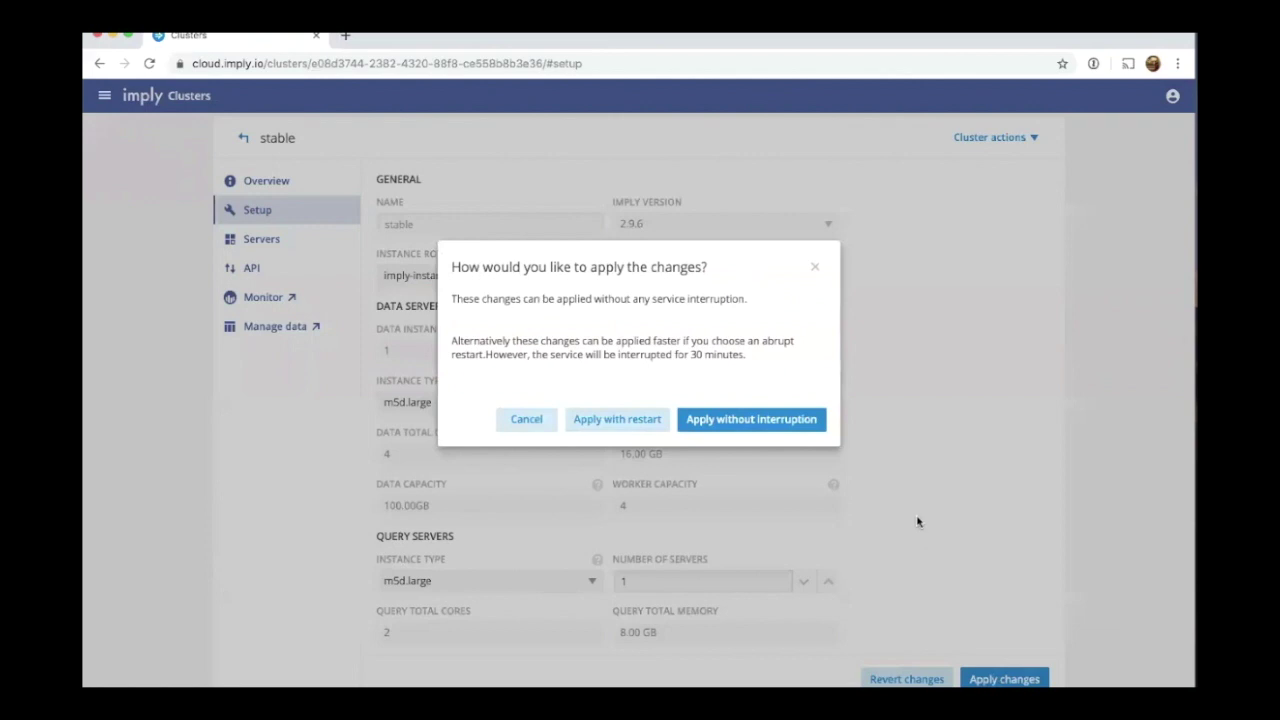
click(816, 270)
scroll(837, 366, down, 3)
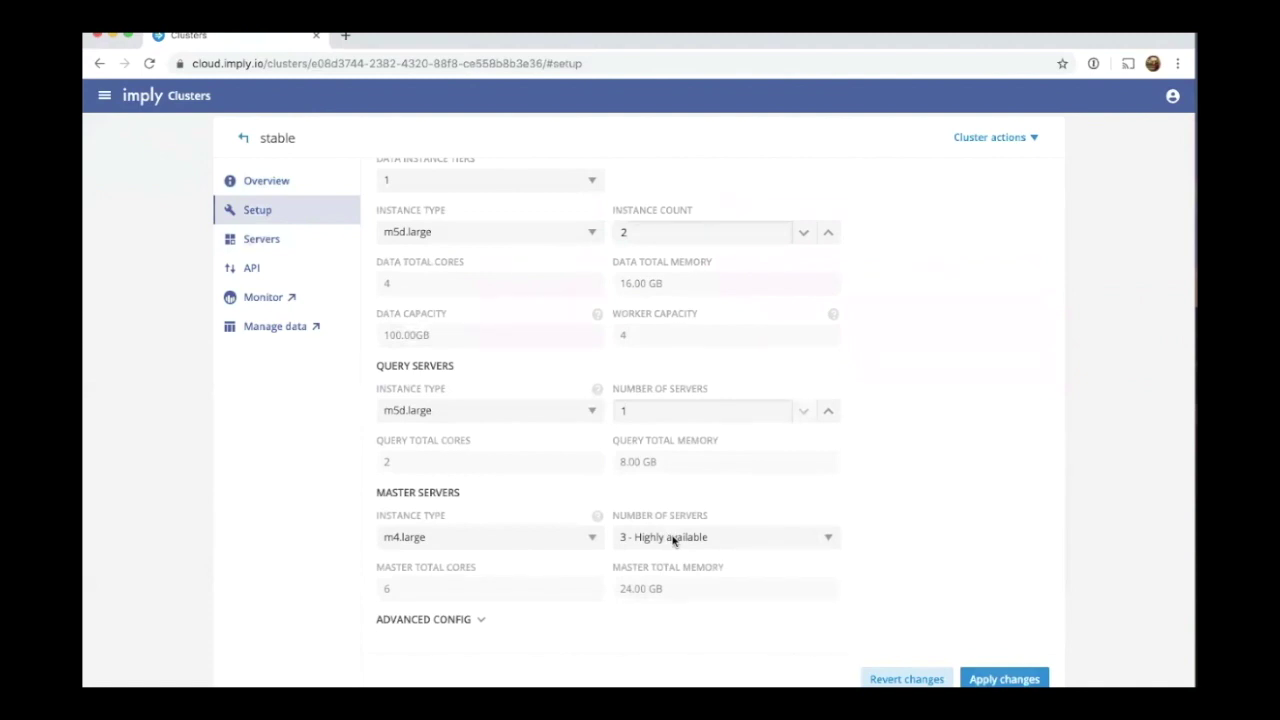
scroll(845, 494, up, 3)
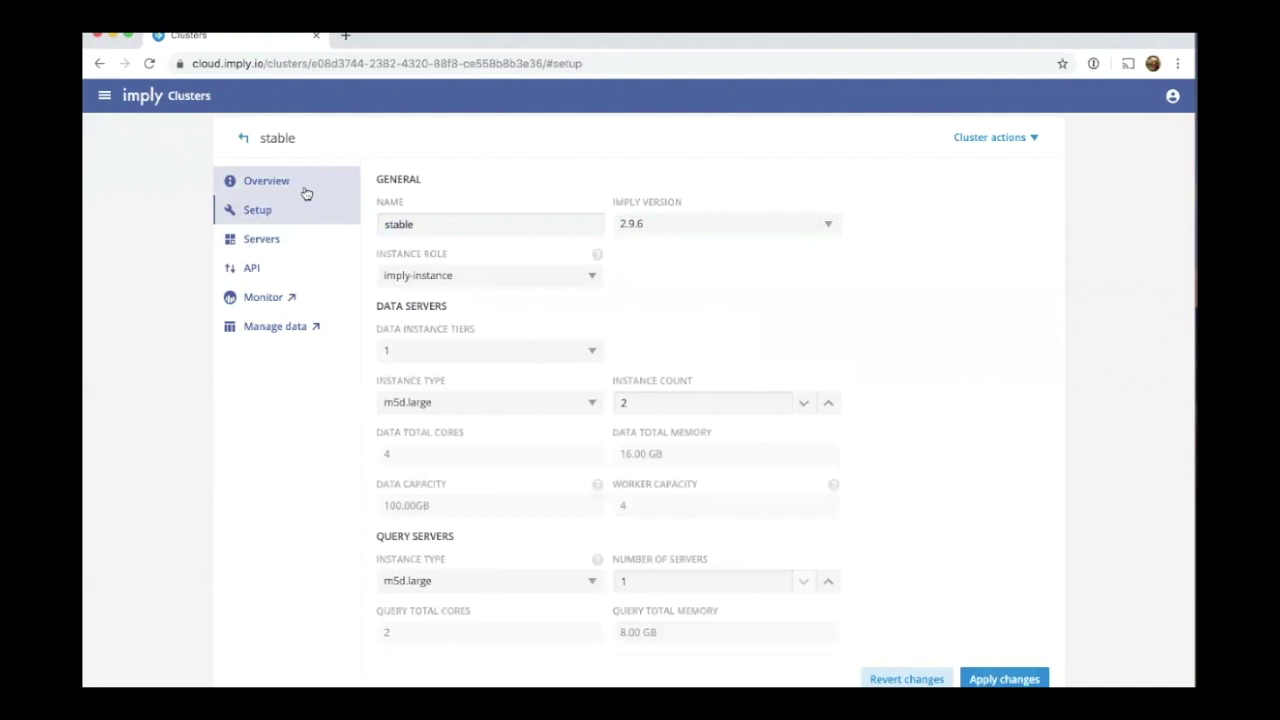
Discard the pending version change and set stable's Data Instance Tiers to 3.
click(300, 250)
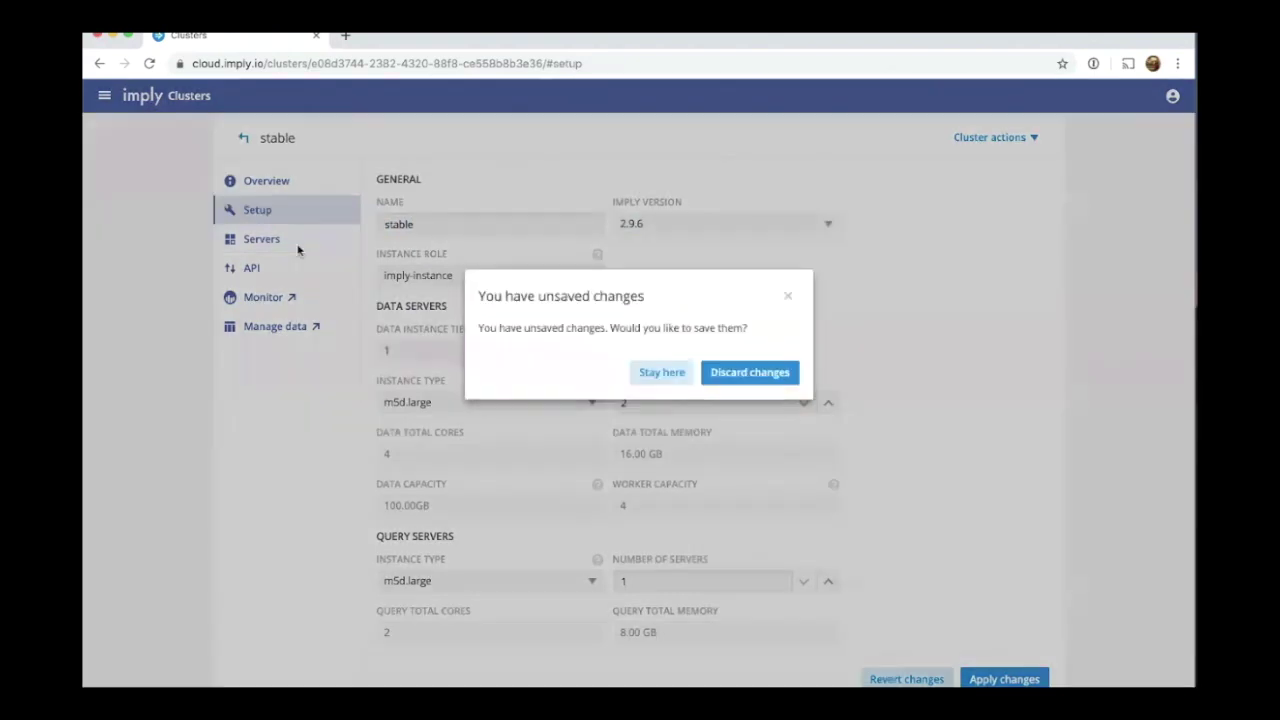
click(724, 378)
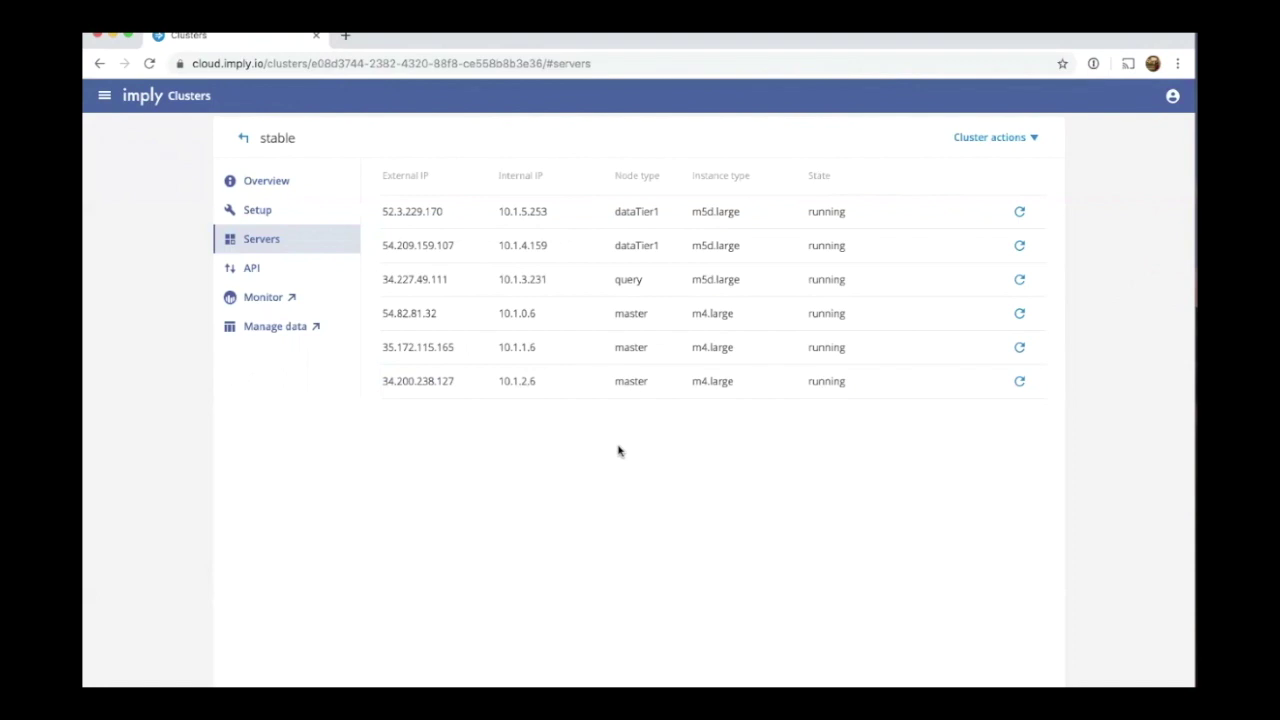
click(287, 209)
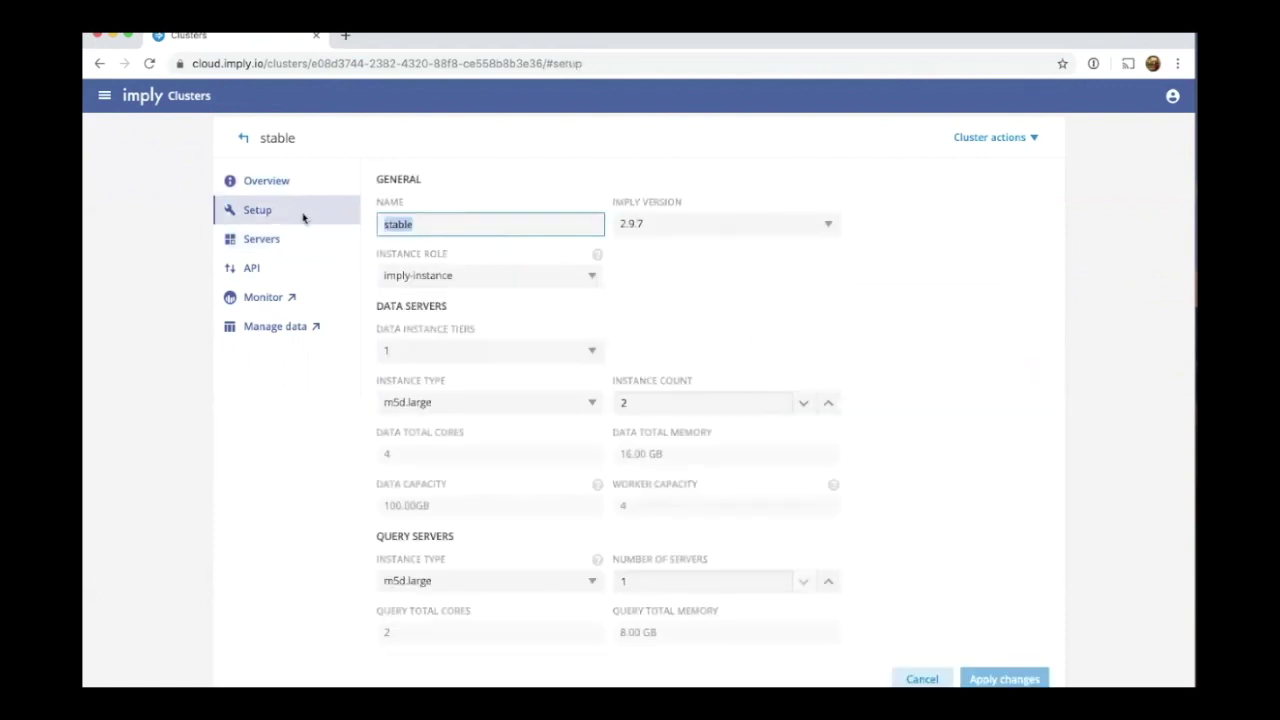
scroll(601, 343, down, 3)
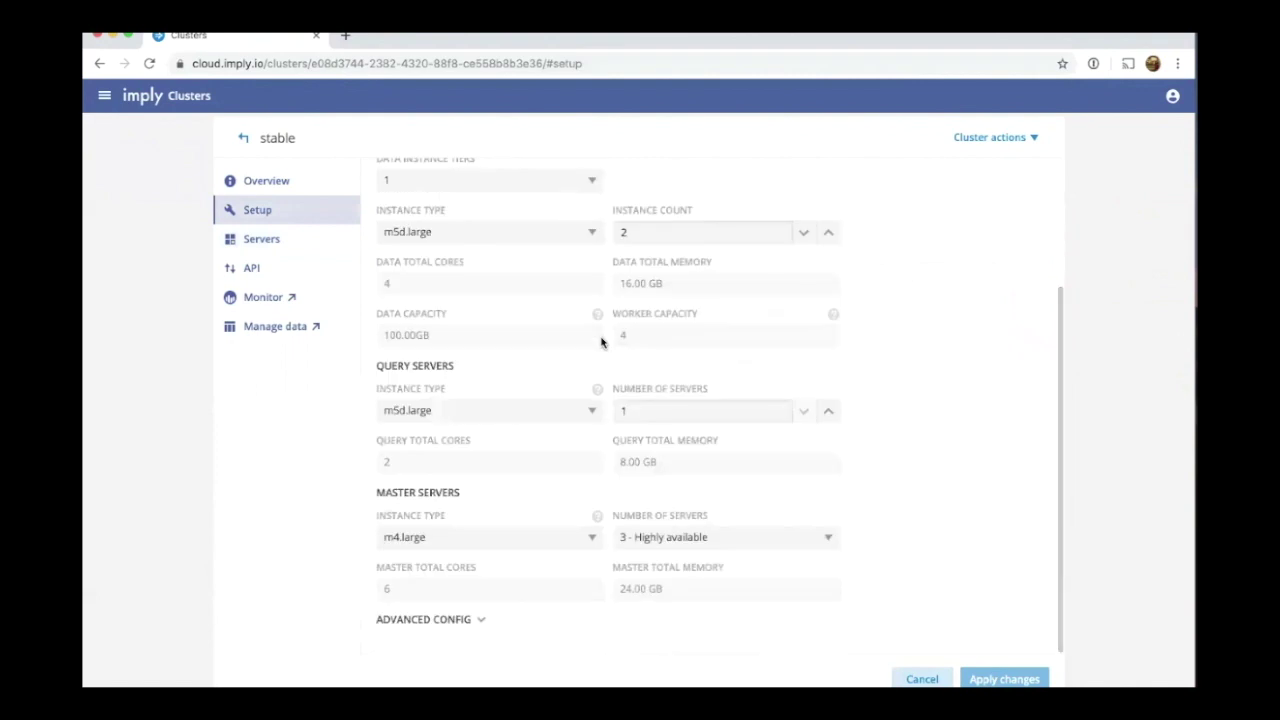
scroll(601, 343, up, 1)
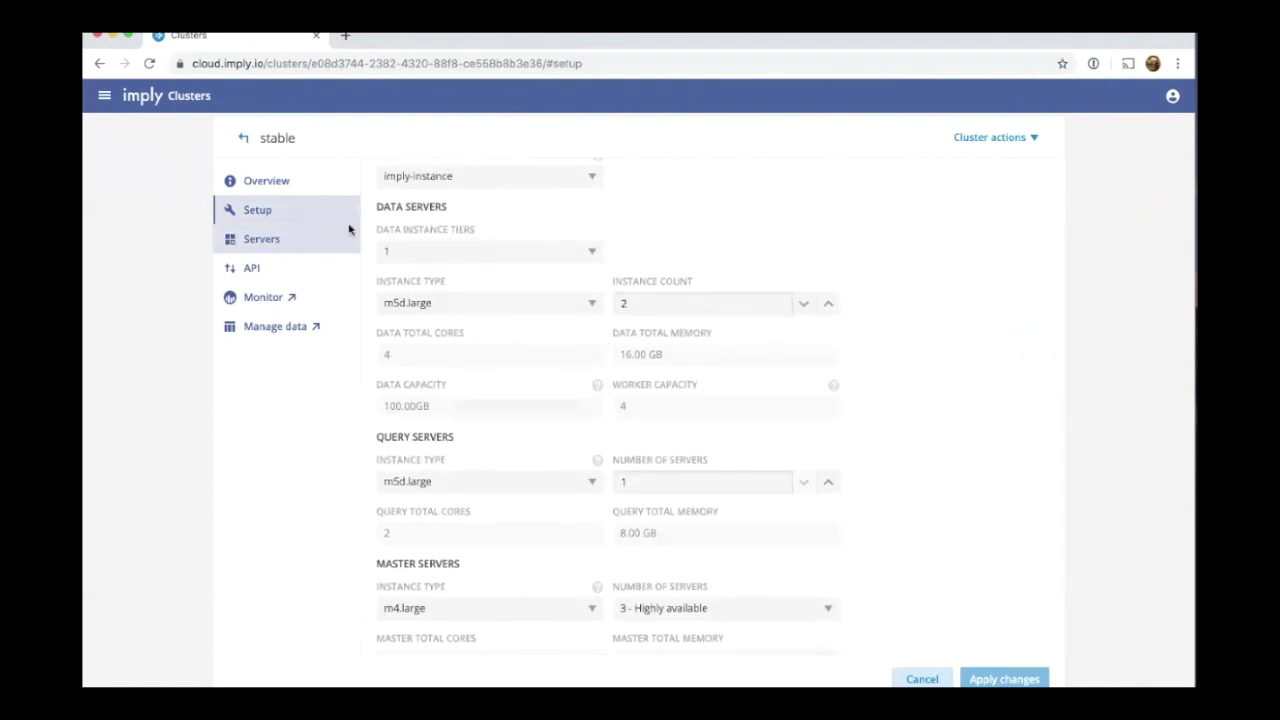
click(466, 252)
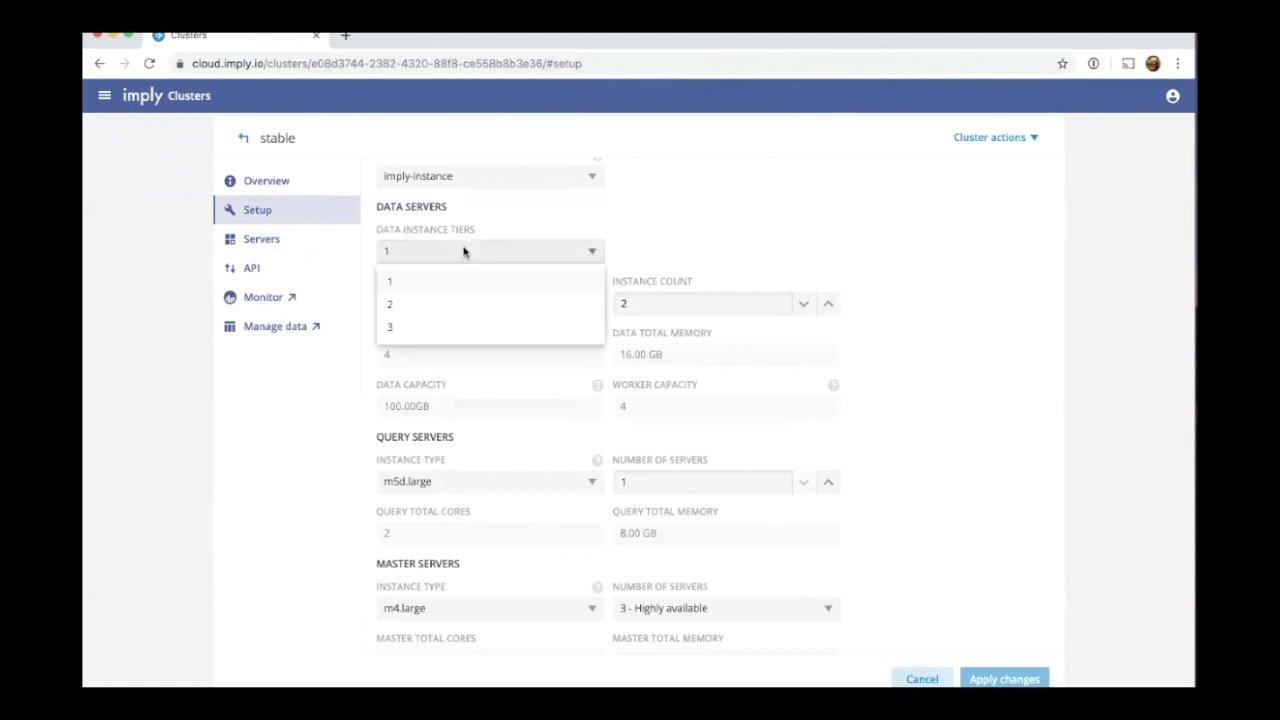
click(436, 327)
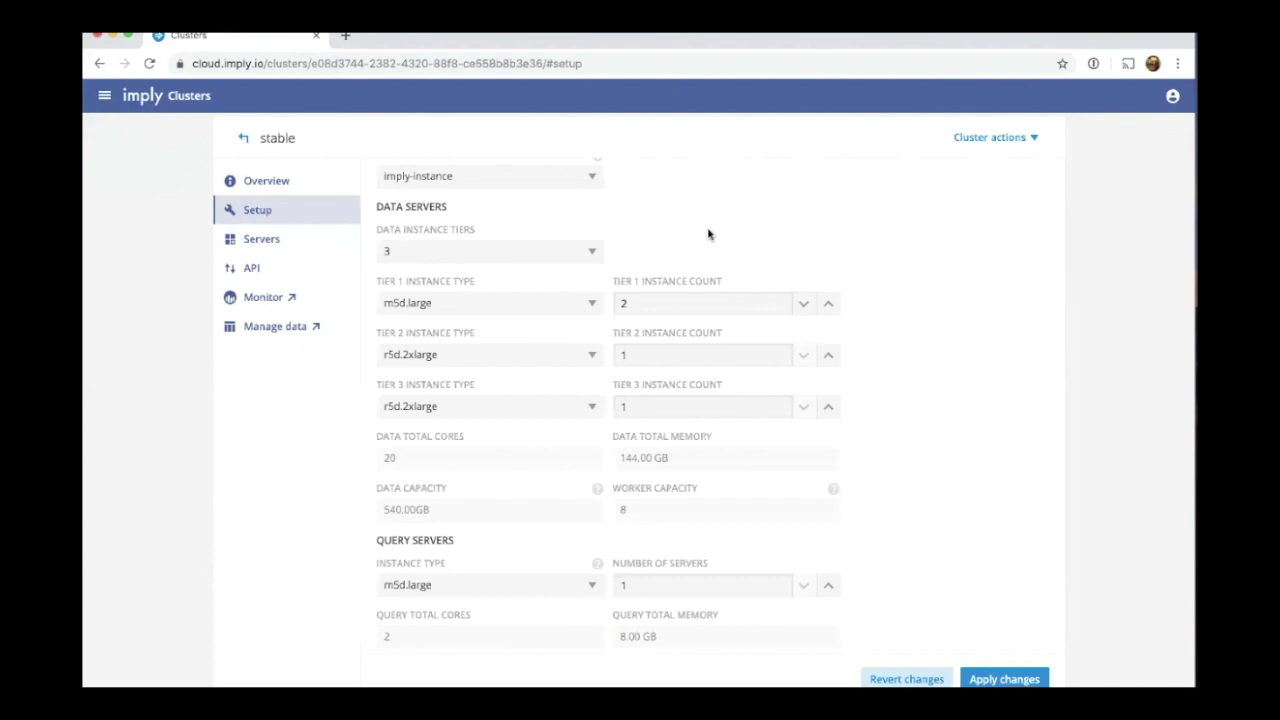
Leave the stable cluster's setup page, discarding the unsaved tier changes.
click(245, 139)
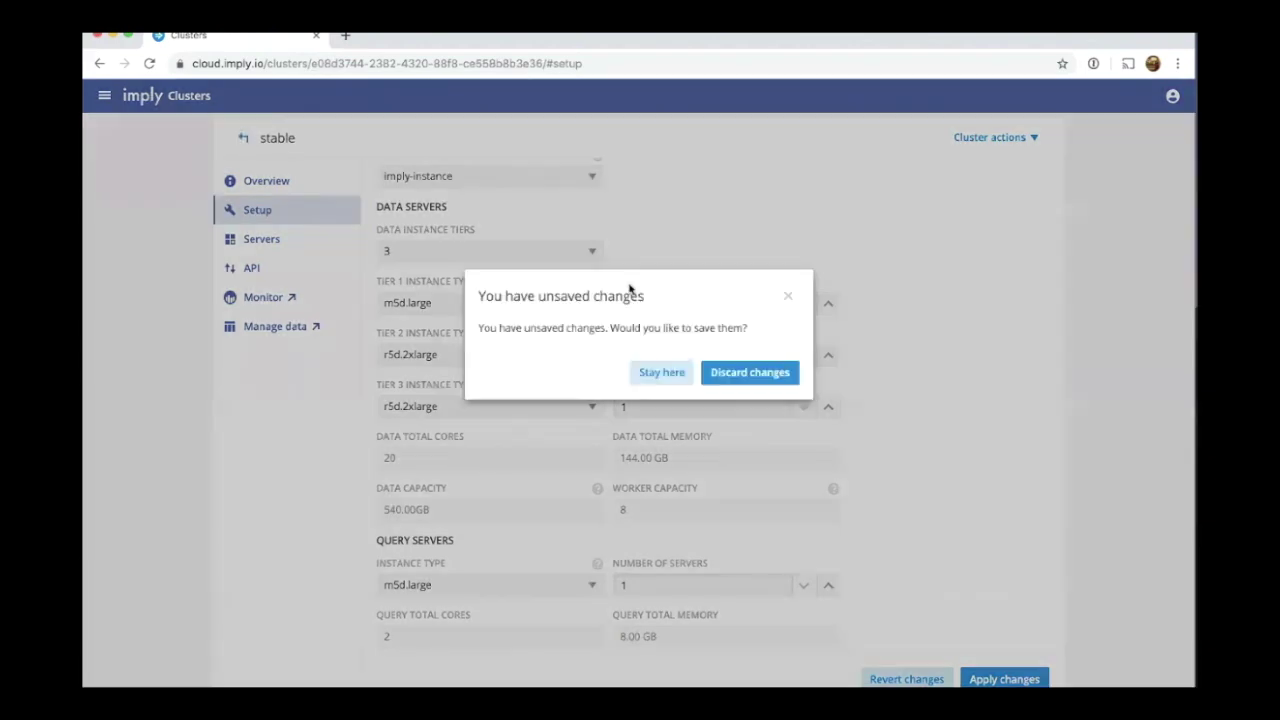
click(735, 371)
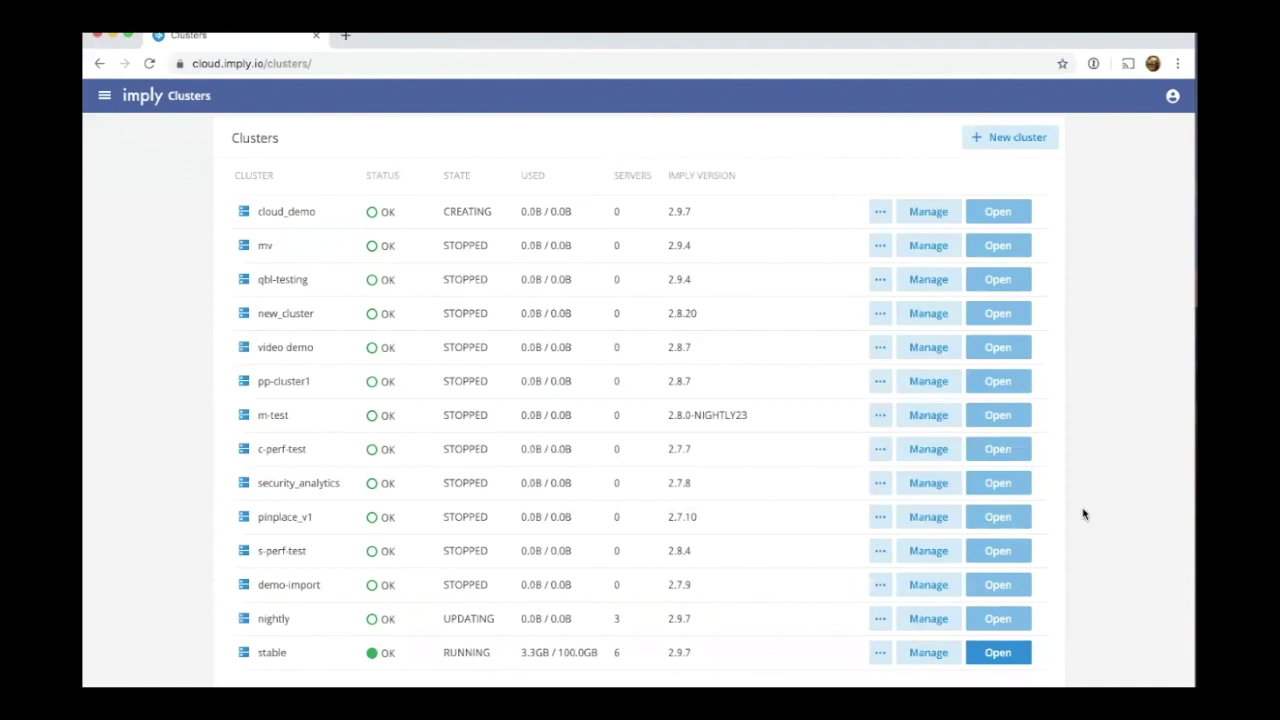
Open stable's Wikipedia cube in Pivot, split by Channel, Comment Length, Country Name, and chart Time for Jun 27, 2016 4–10am.
click(996, 655)
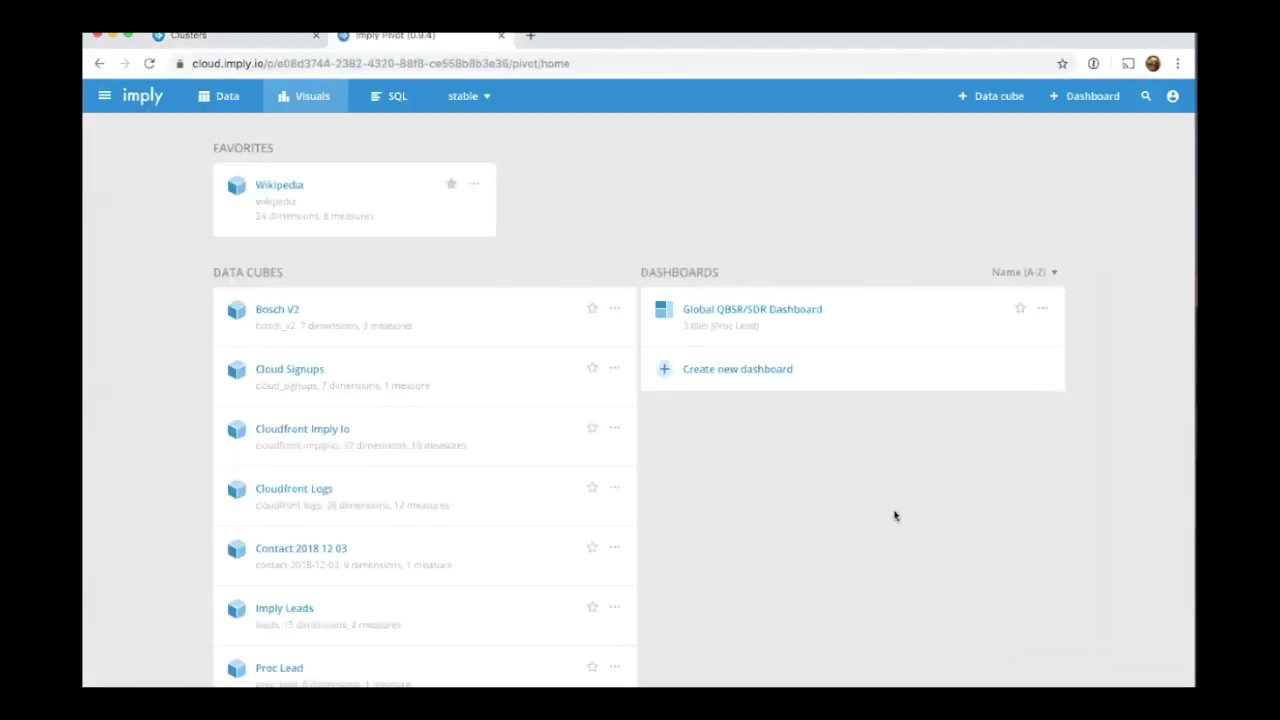
click(382, 195)
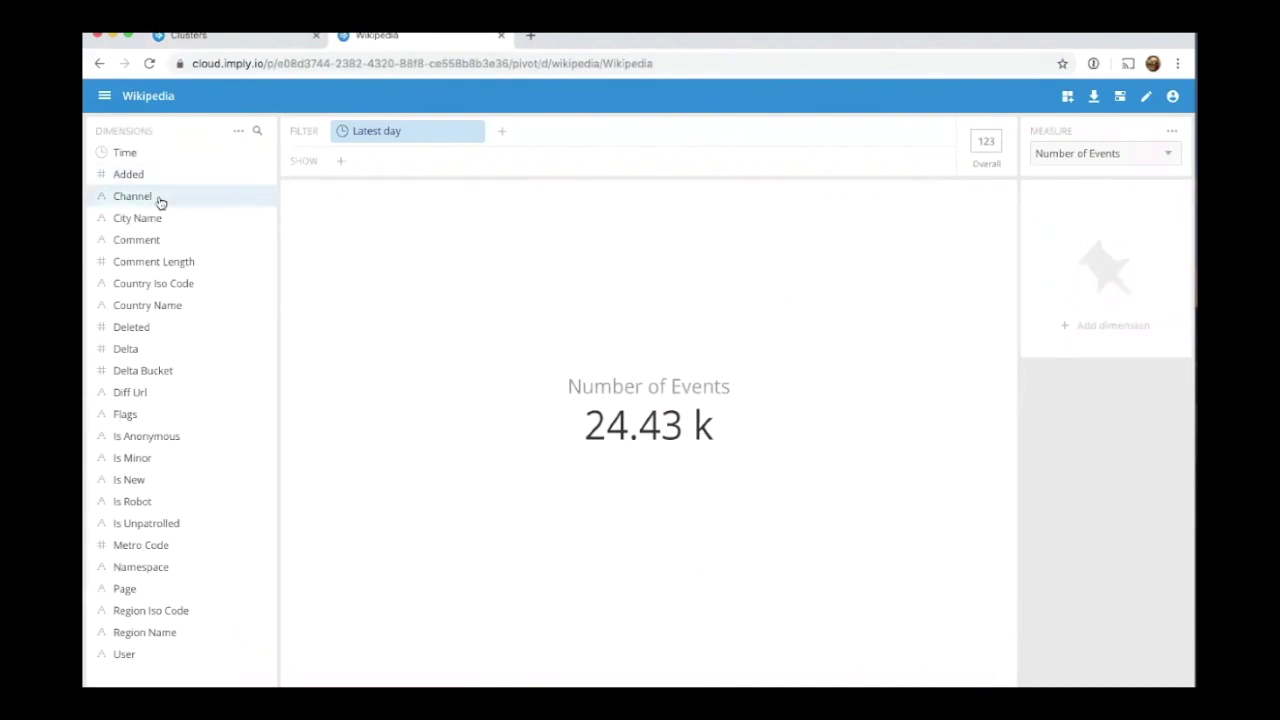
drag(160, 202, 430, 266)
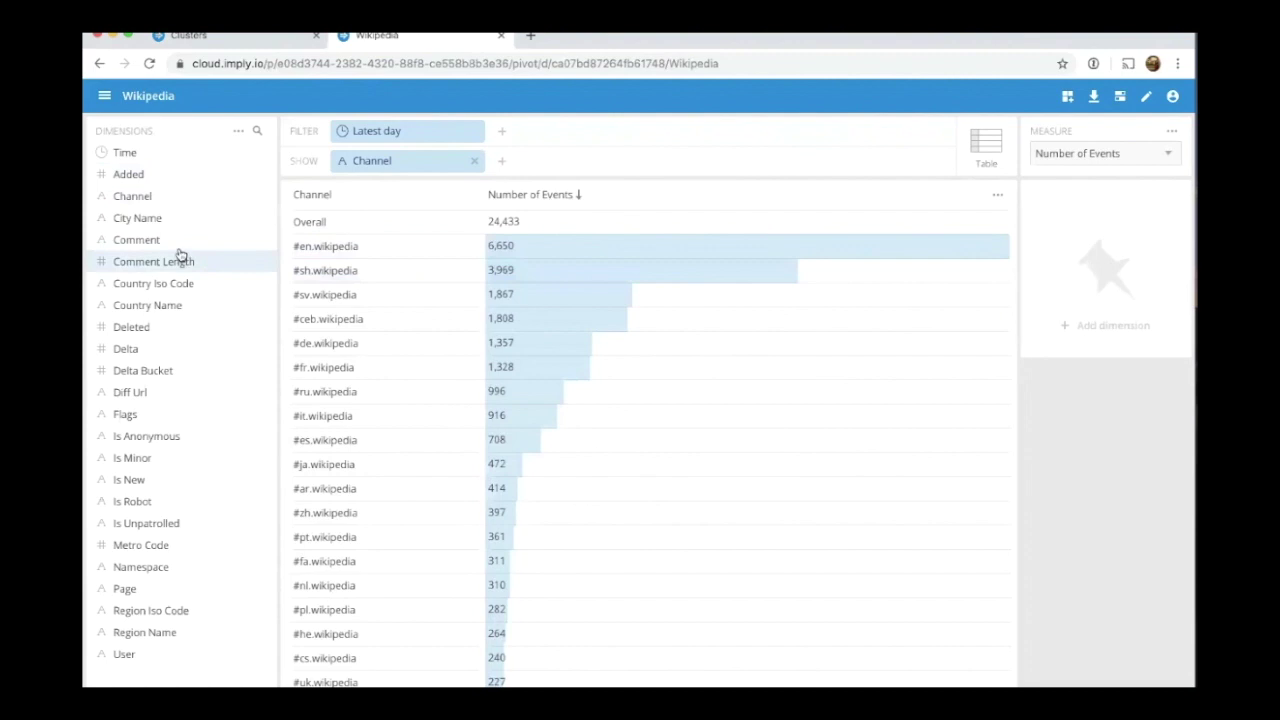
drag(171, 270, 400, 340)
drag(157, 312, 365, 320)
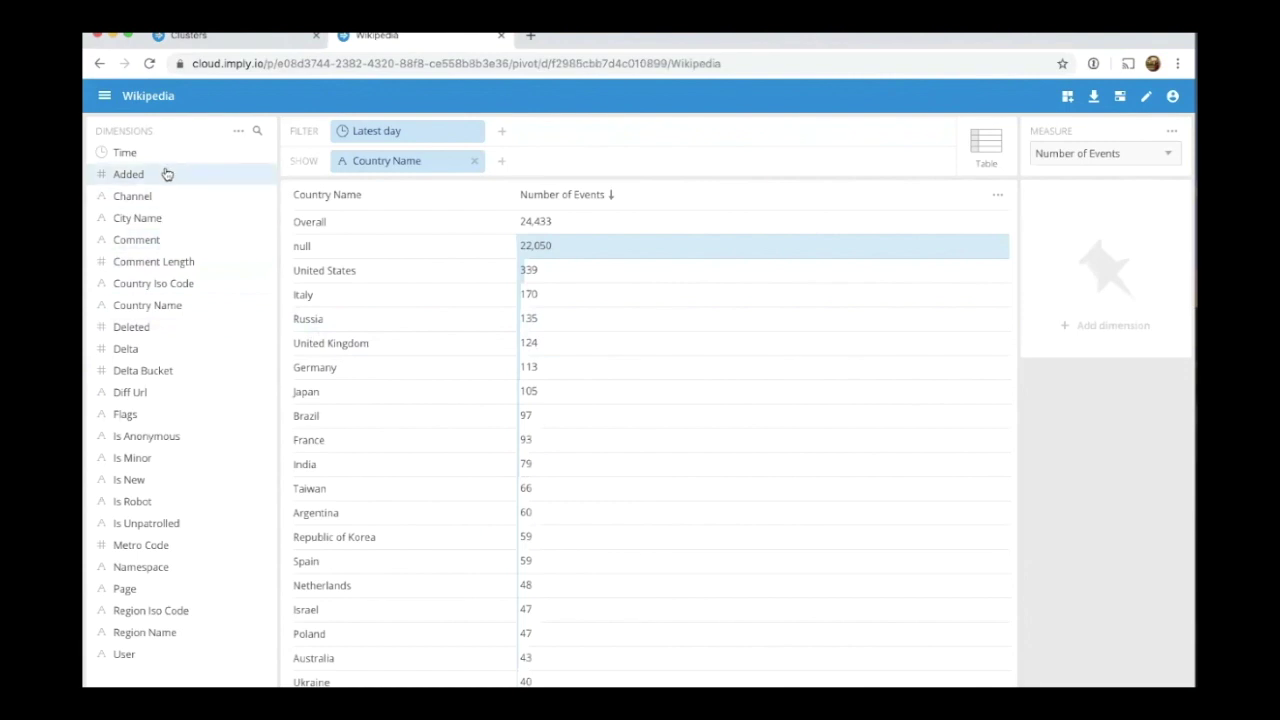
drag(165, 160, 626, 289)
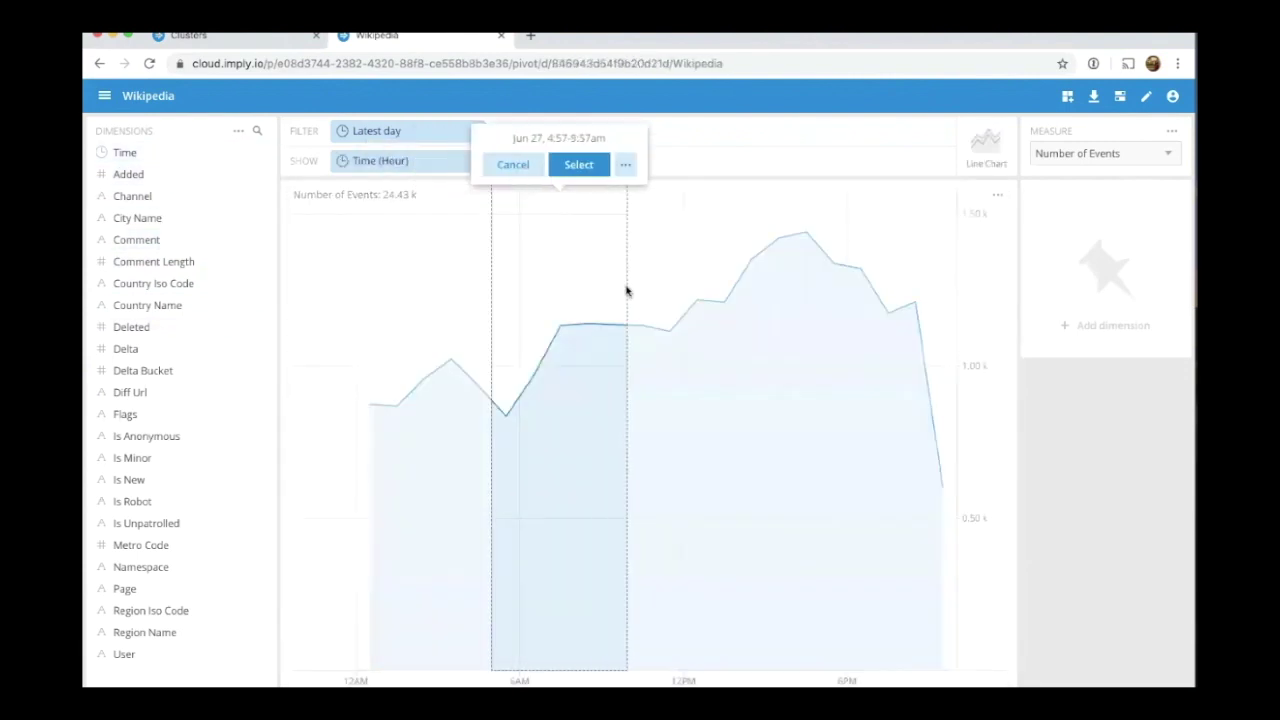
click(553, 163)
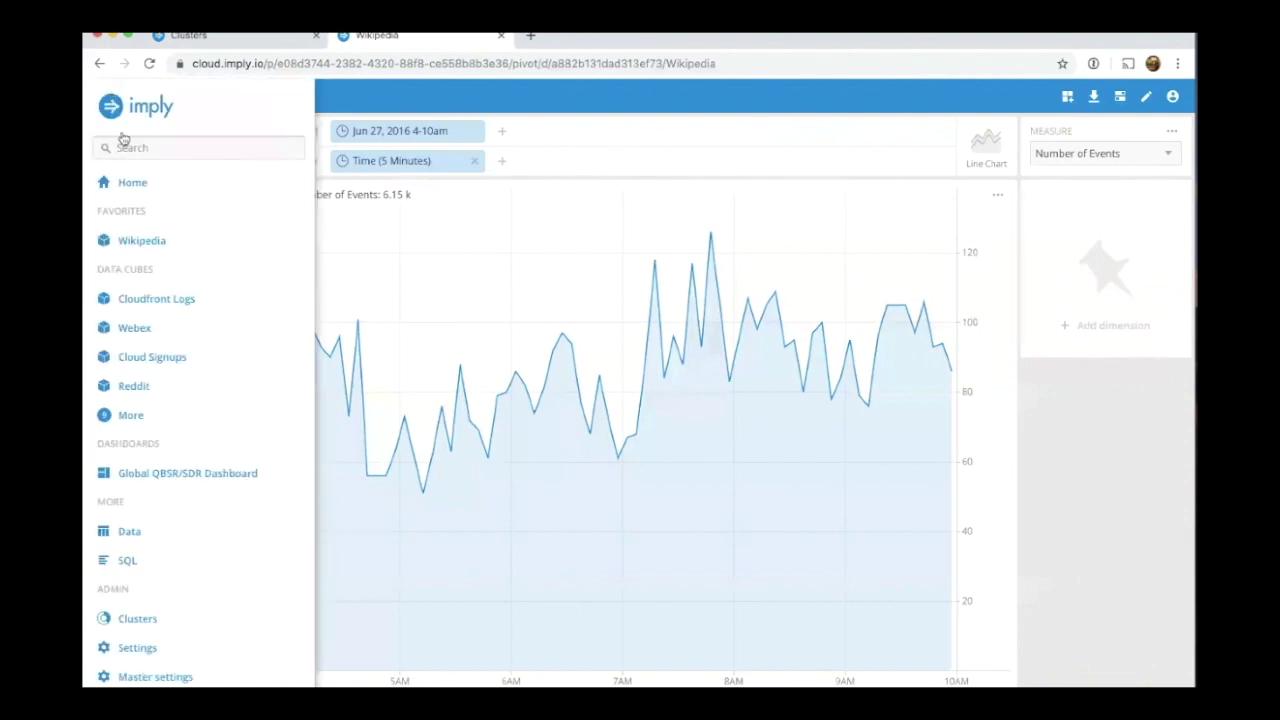
Start a new data load from Pivot's Data page using the Wikipedia Edits example.
click(127, 181)
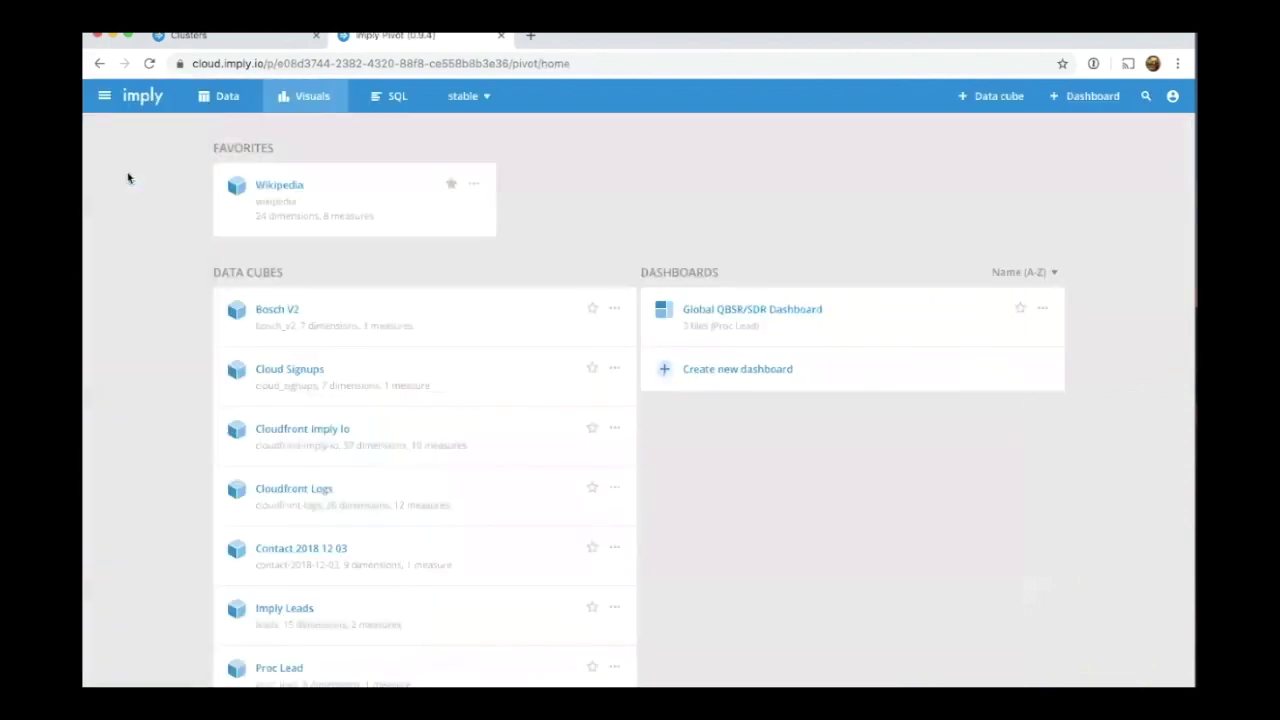
click(224, 96)
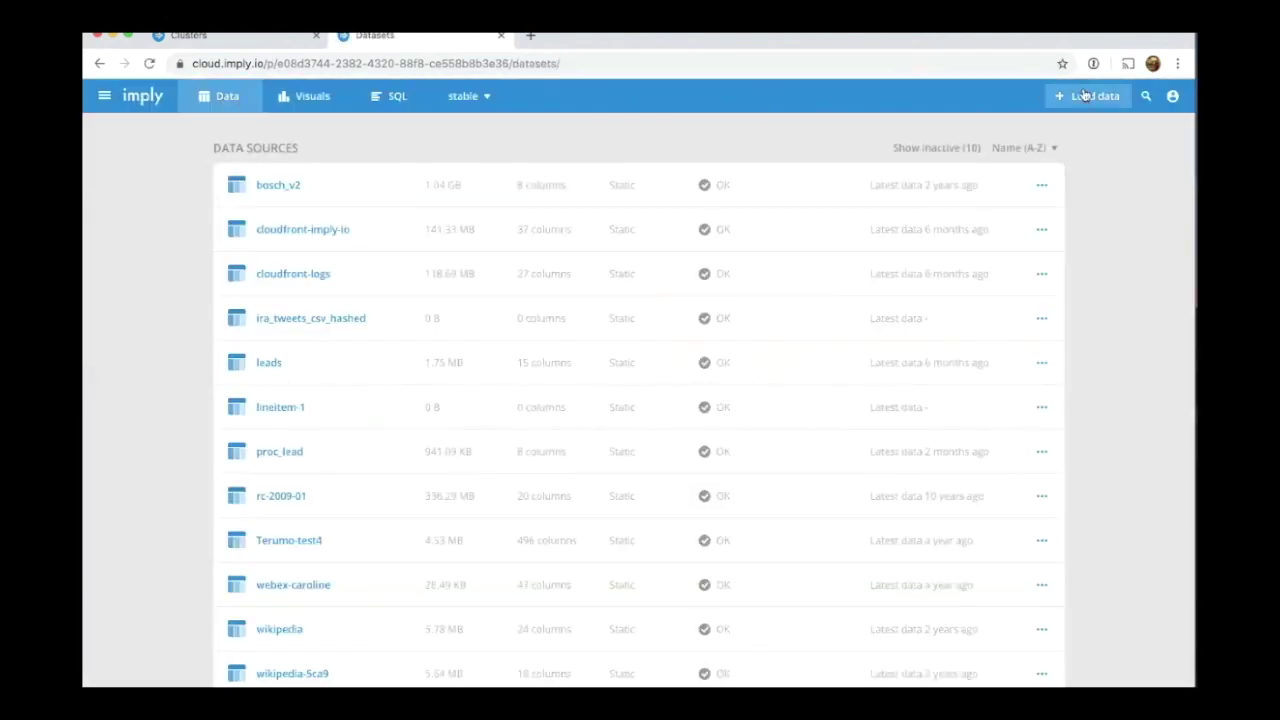
click(1085, 95)
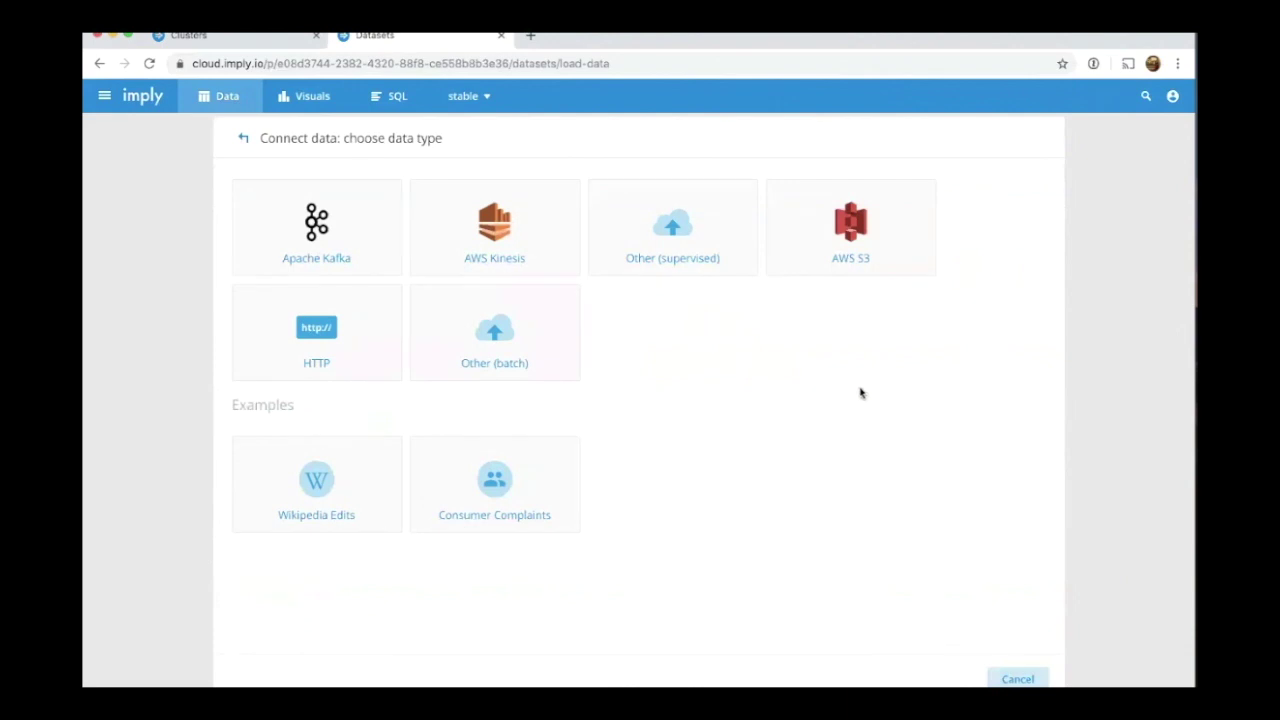
click(319, 491)
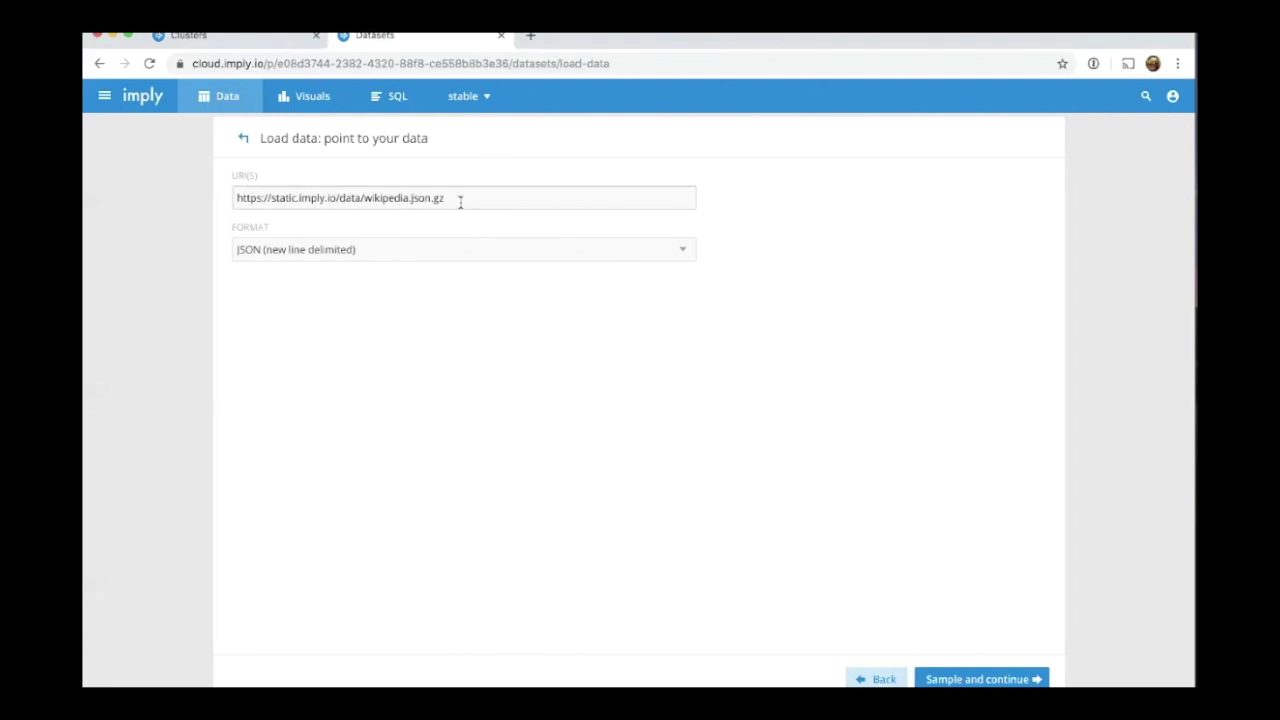
Sample wikipedia.json.gz and accept it as the intended data.
click(964, 679)
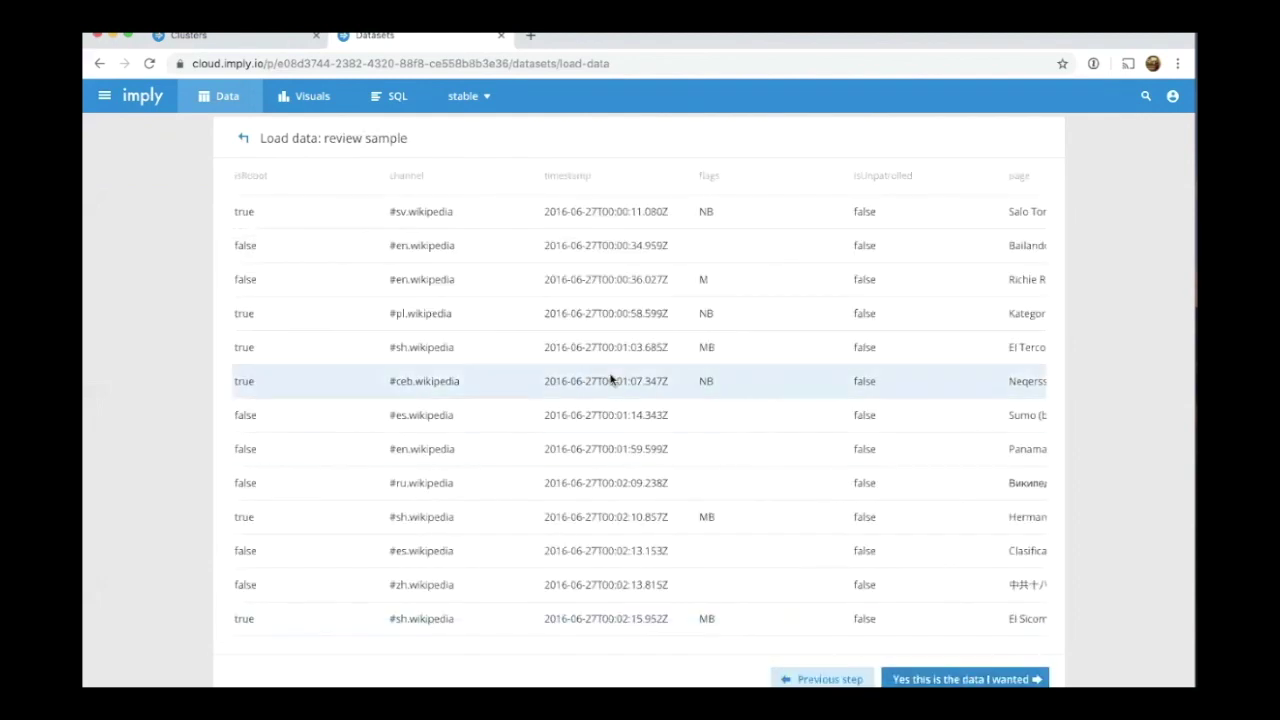
scroll(610, 380, right, 5)
scroll(610, 380, left, 5)
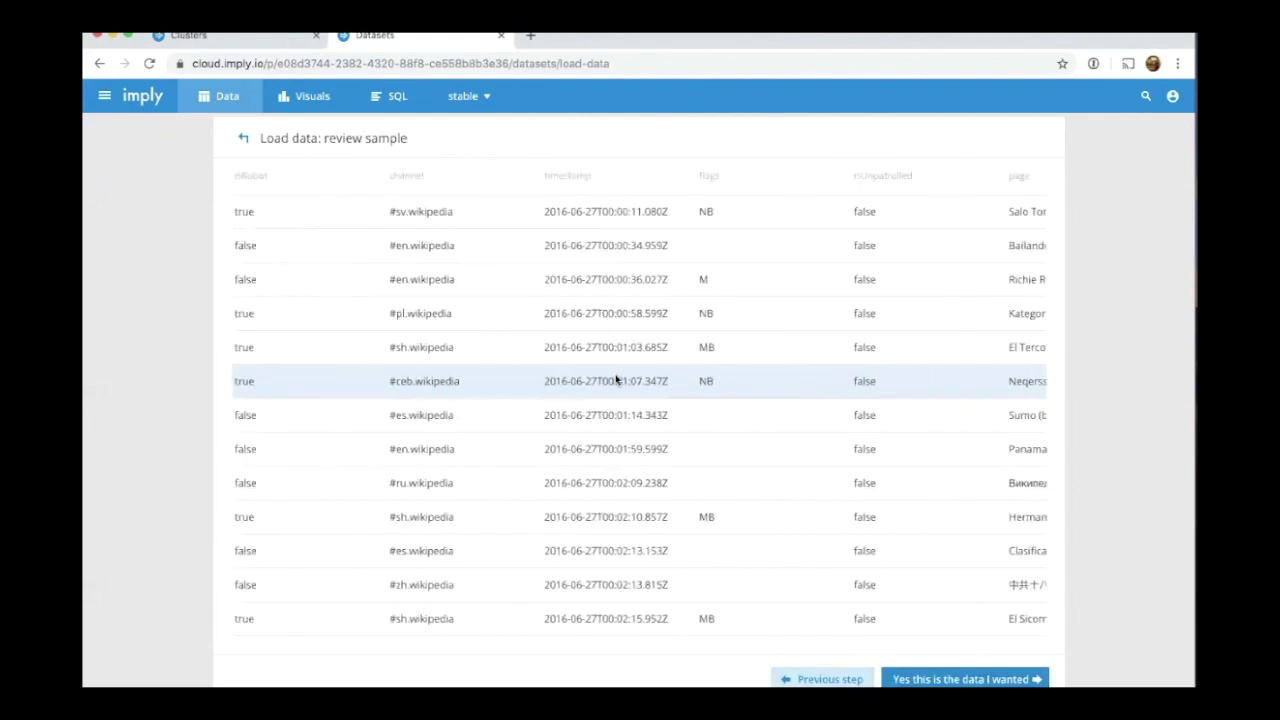
click(934, 680)
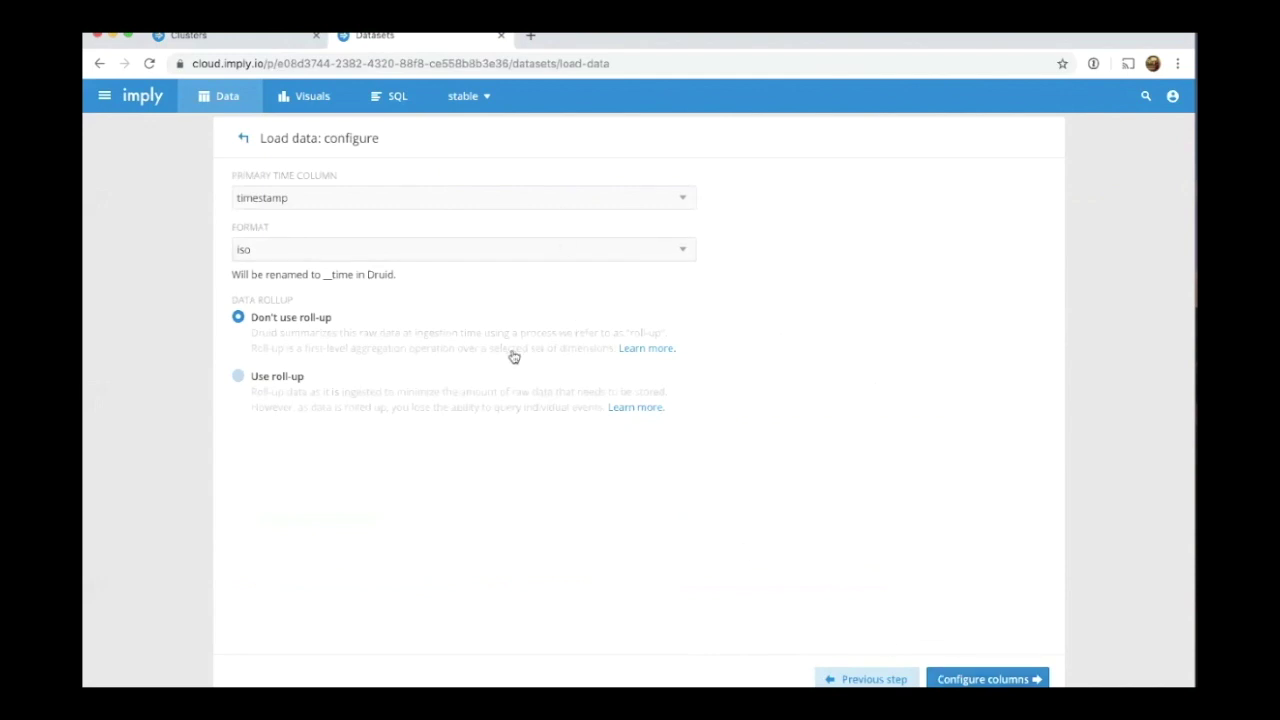
Advance the wikipedia-122d load through column and additional config to its review page.
click(1005, 678)
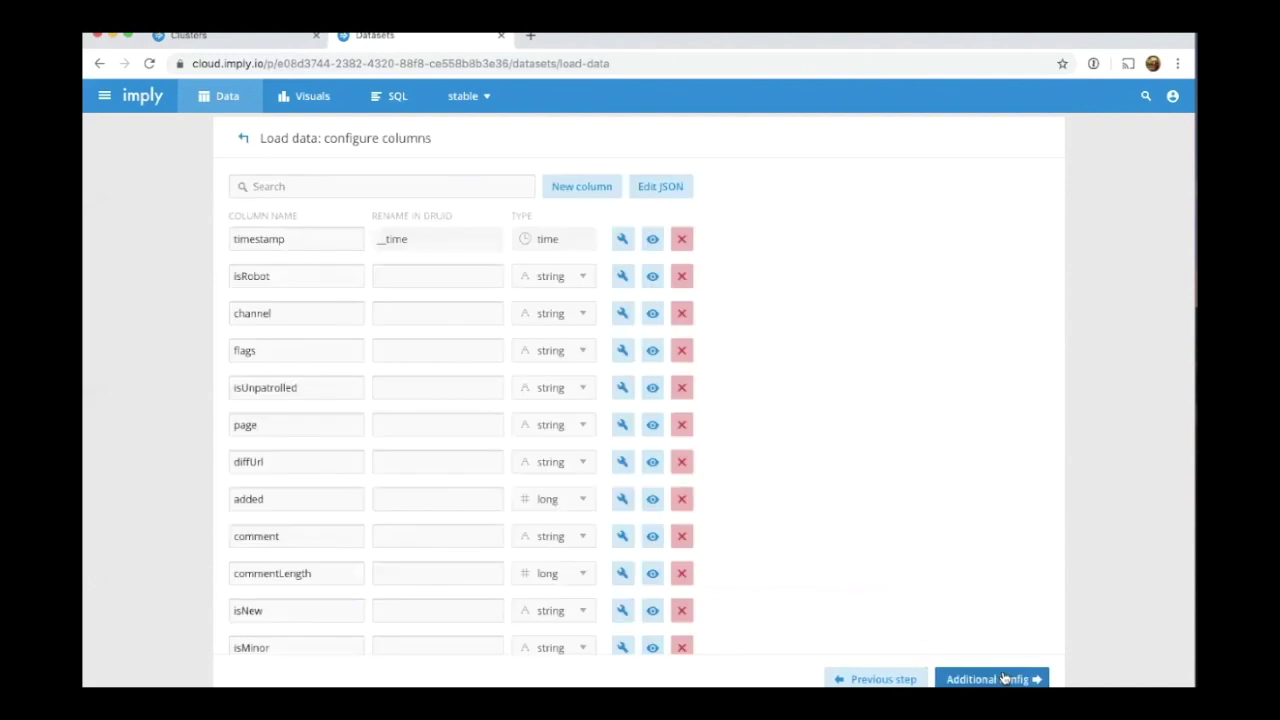
click(1005, 678)
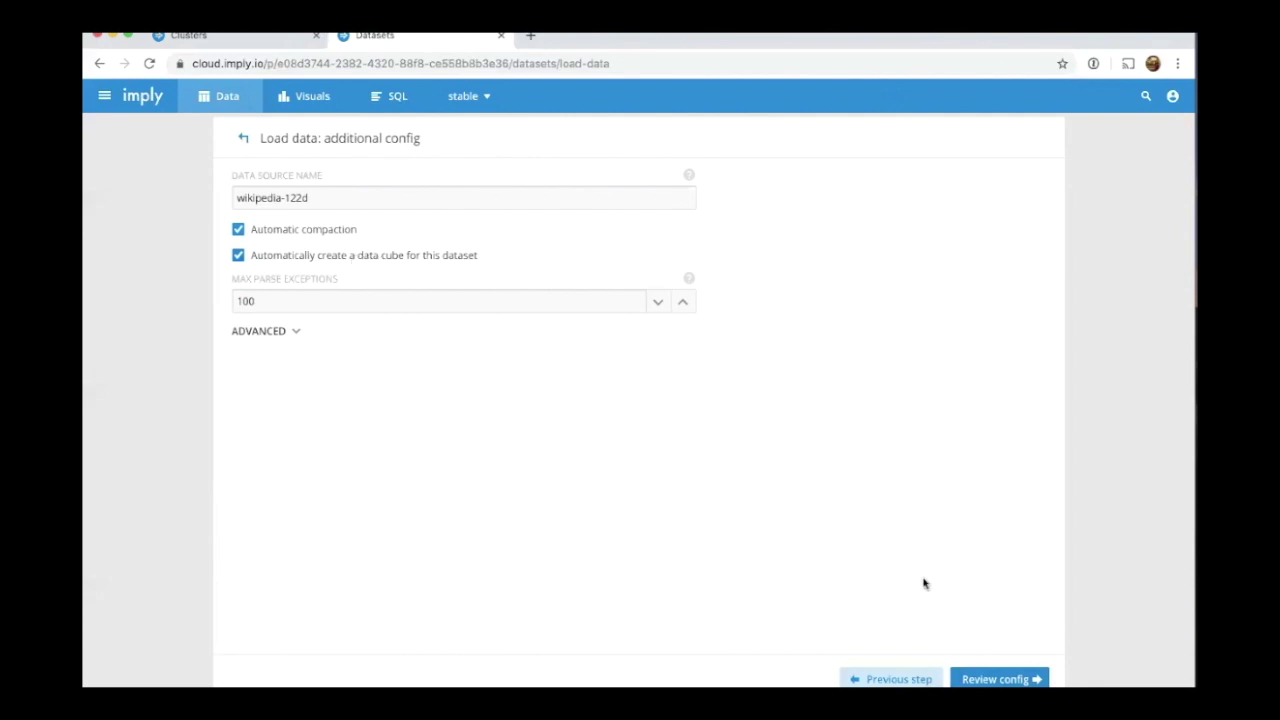
click(990, 679)
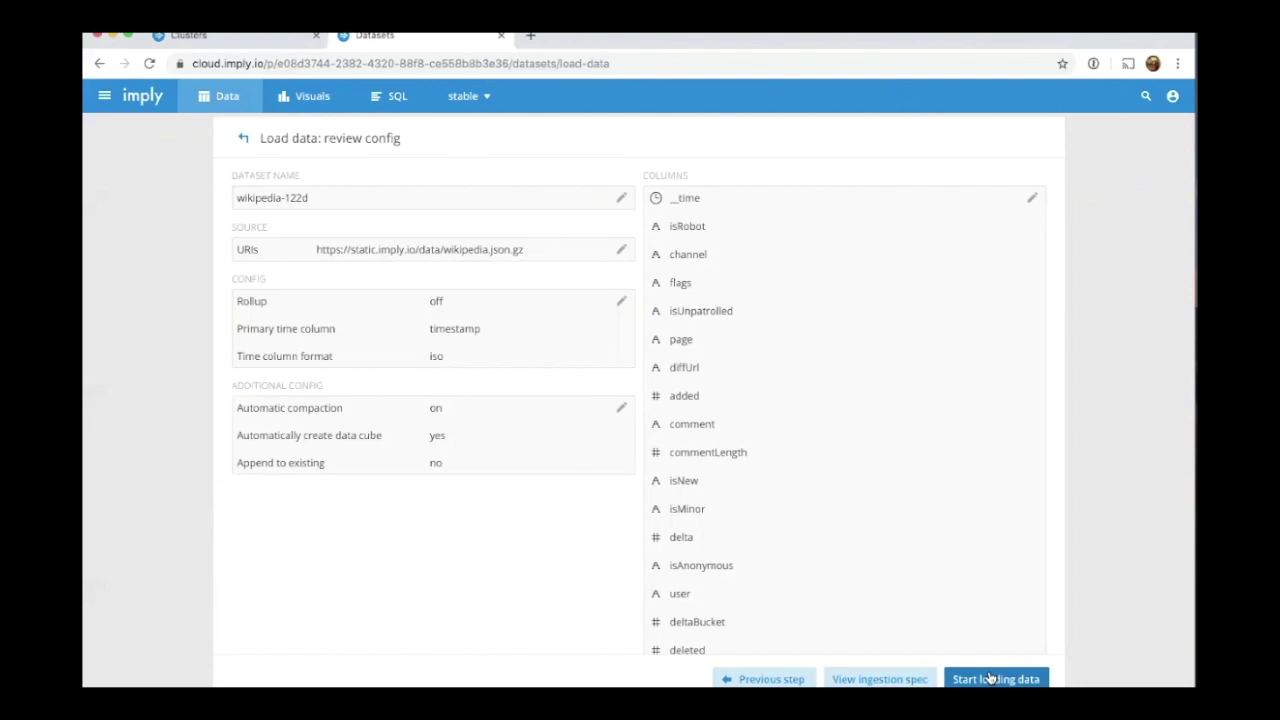
Start loading the wikipedia-122d dataset and return to the Clusters tab.
click(990, 679)
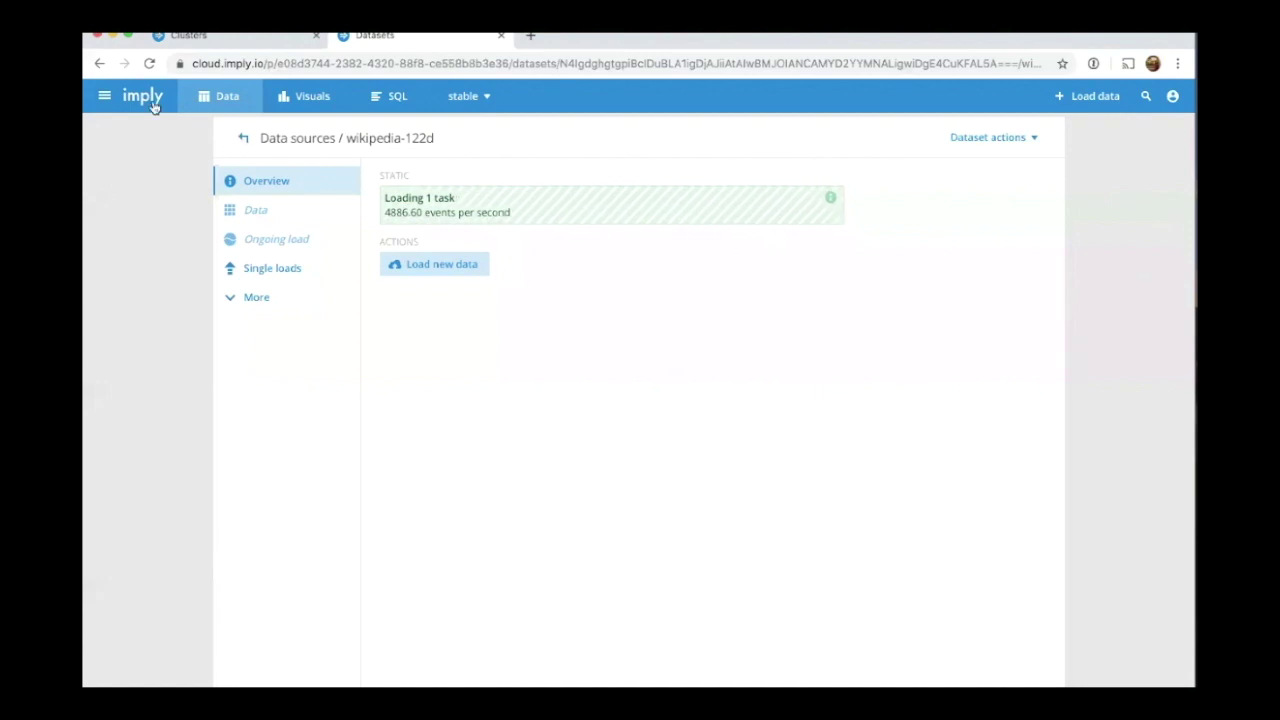
click(200, 35)
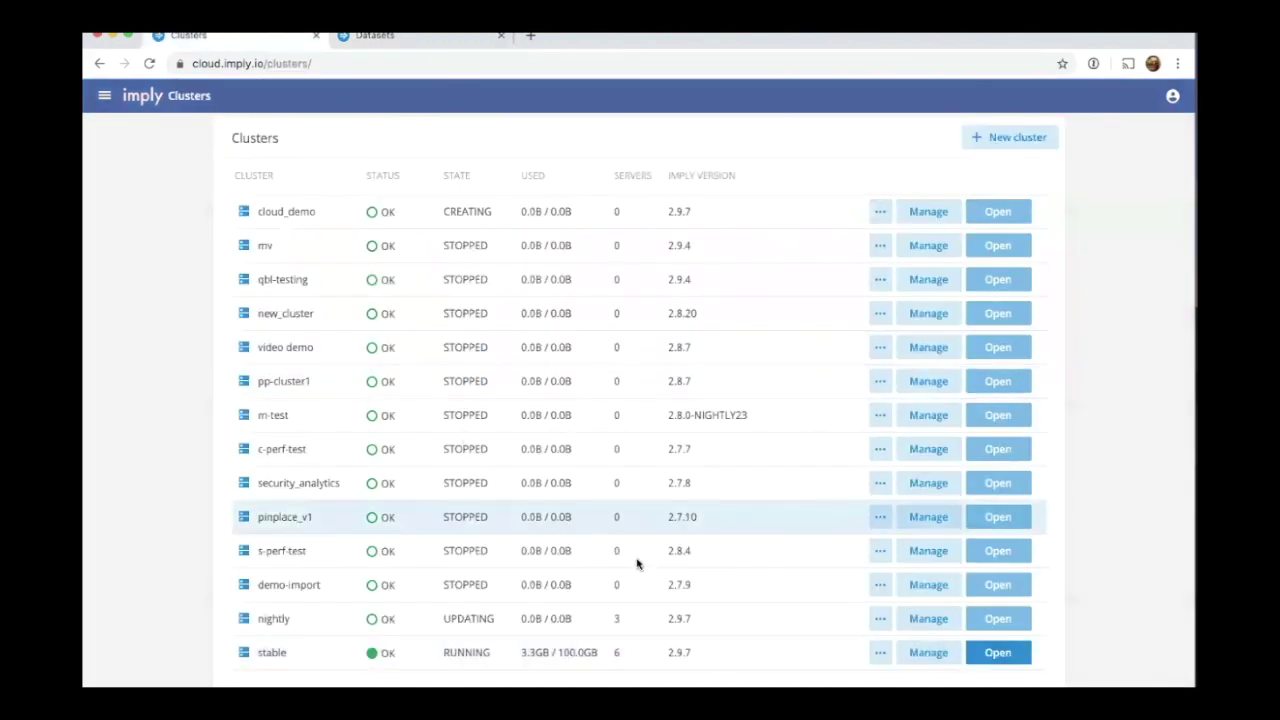
Inspect stable's Druid console Segments, Tasks, Data servers and Config views, then return to cluster management.
click(910, 659)
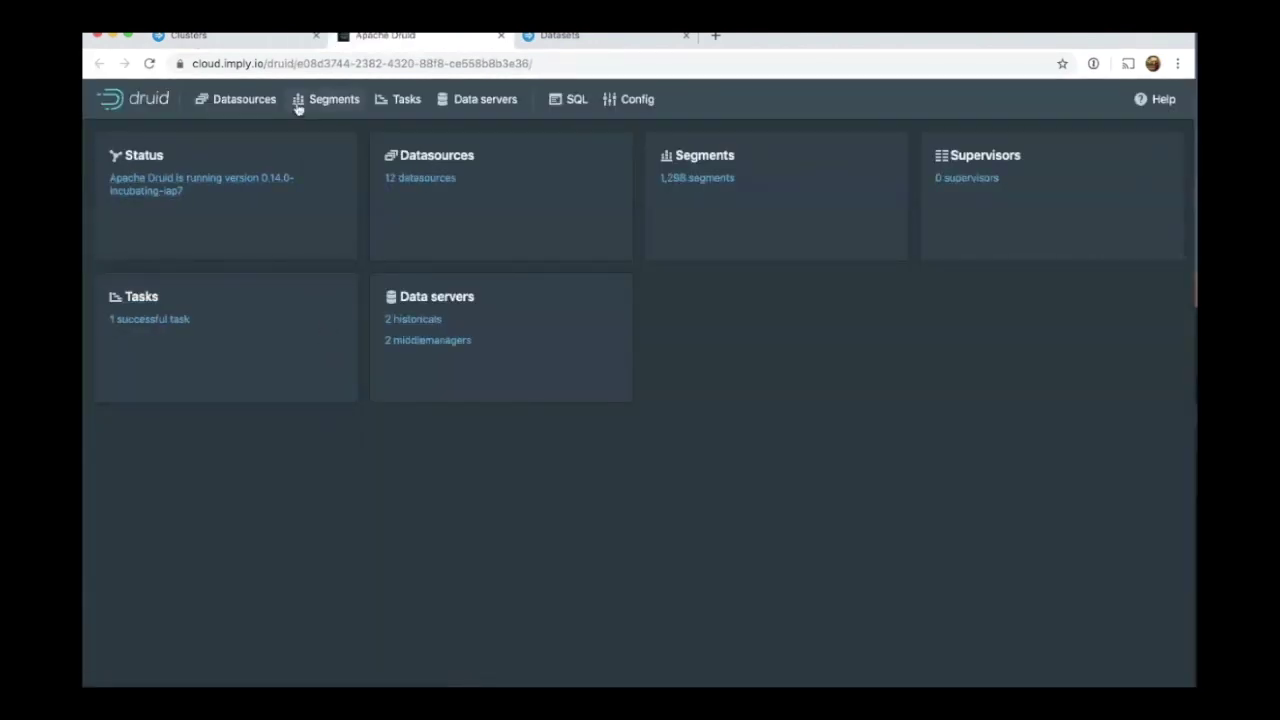
click(297, 108)
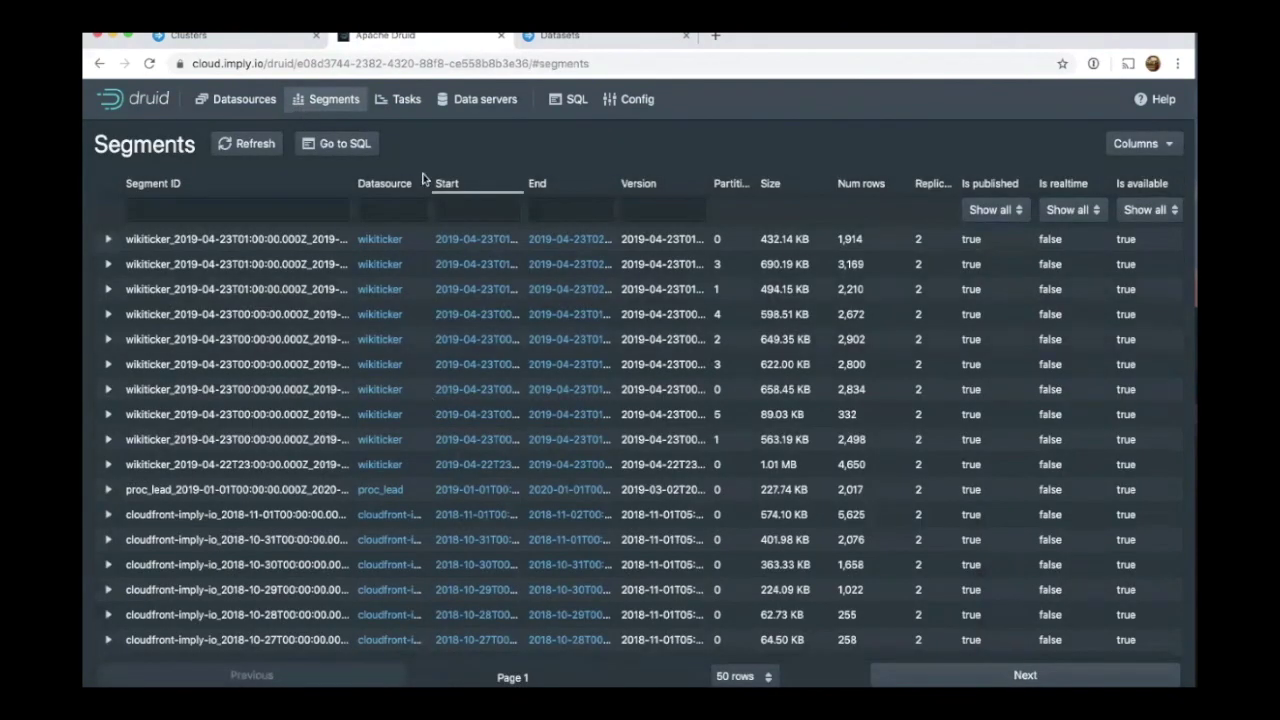
click(405, 98)
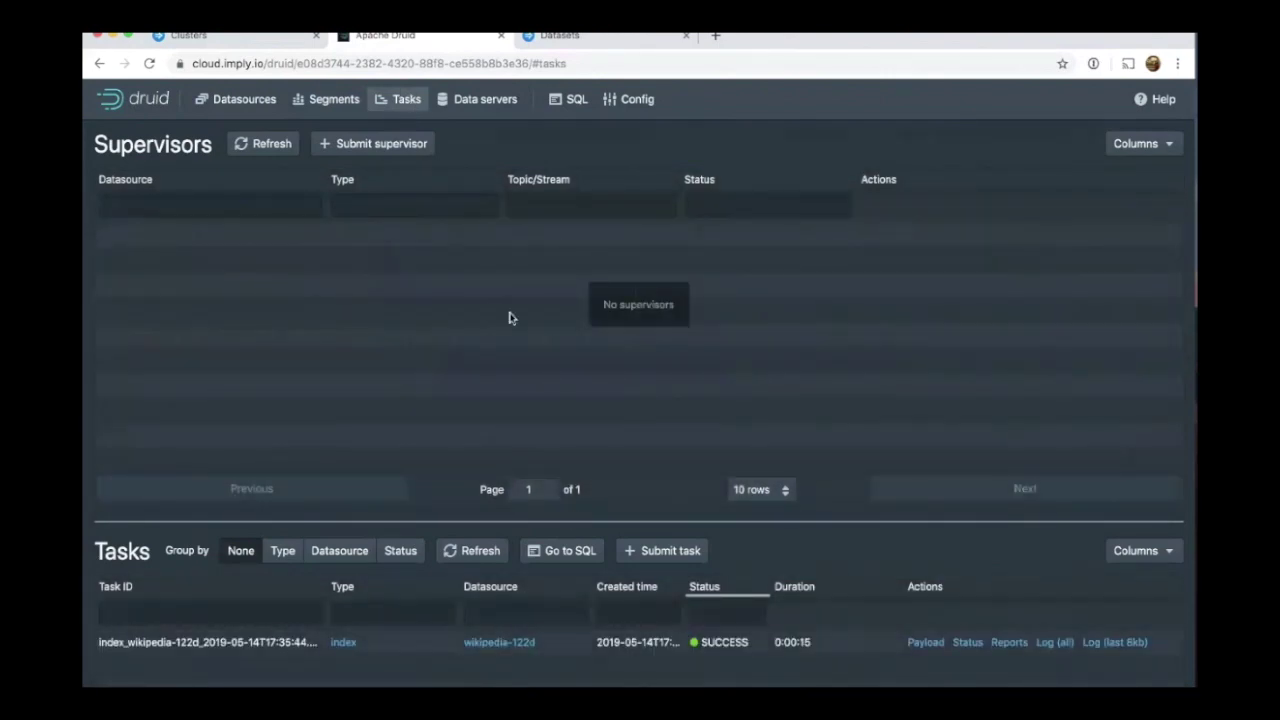
click(452, 104)
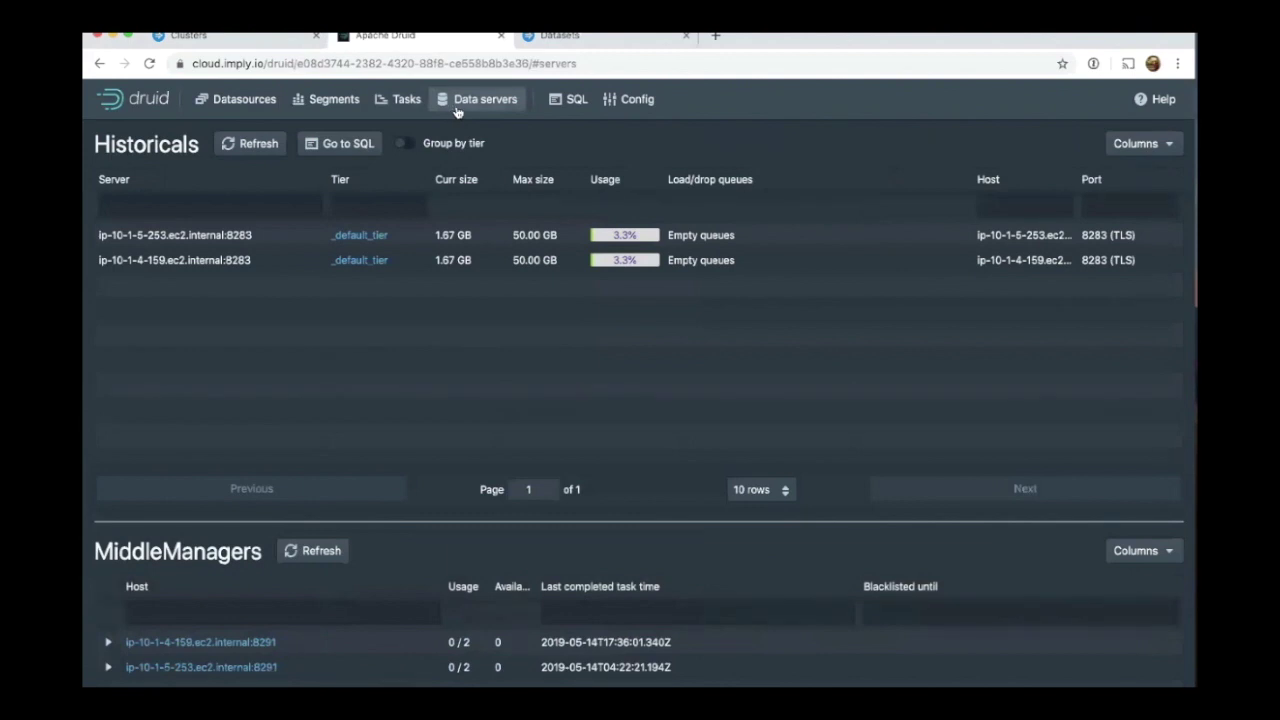
click(633, 104)
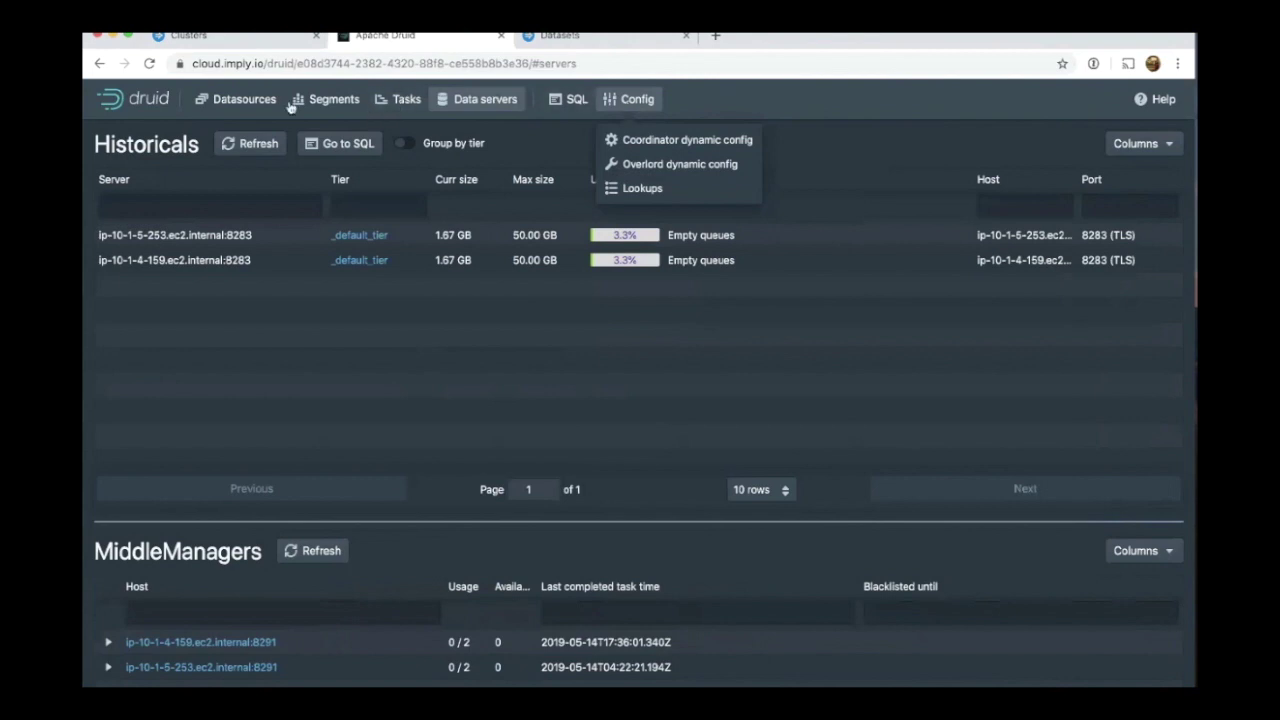
click(228, 38)
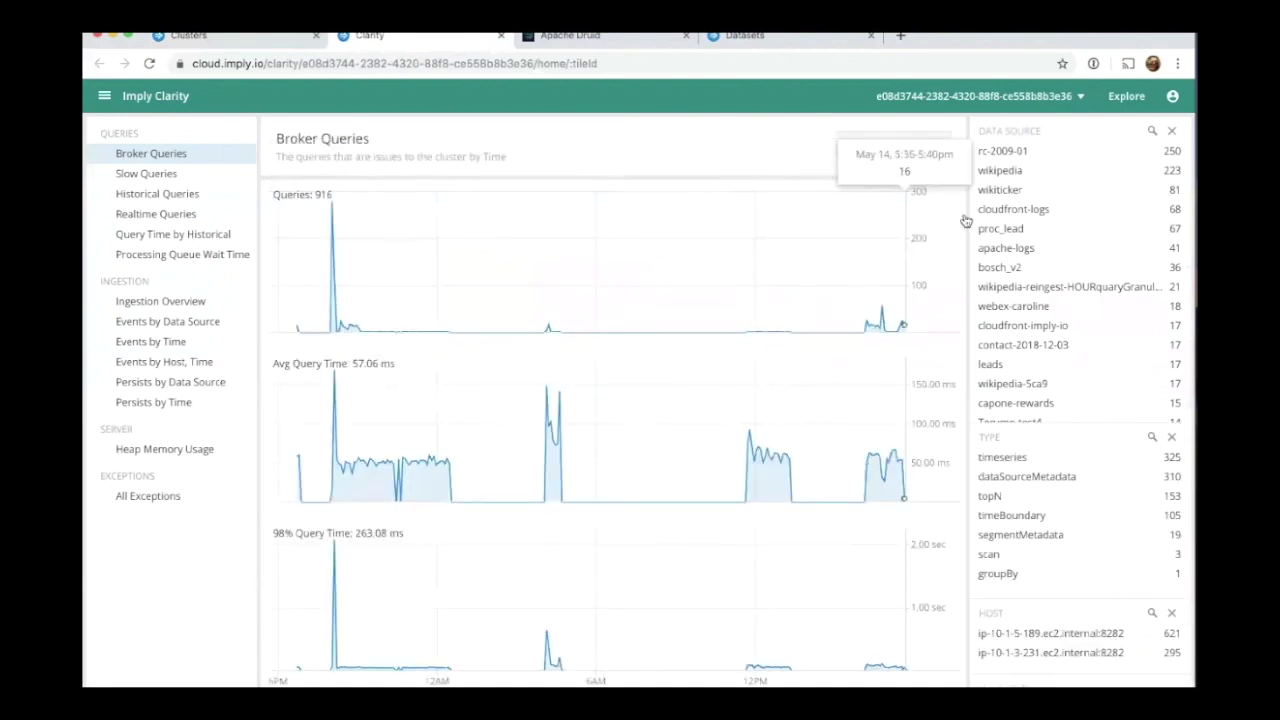
Narrow Clarity's Broker Queries to May 14, 3:20–5:45pm.
click(1119, 94)
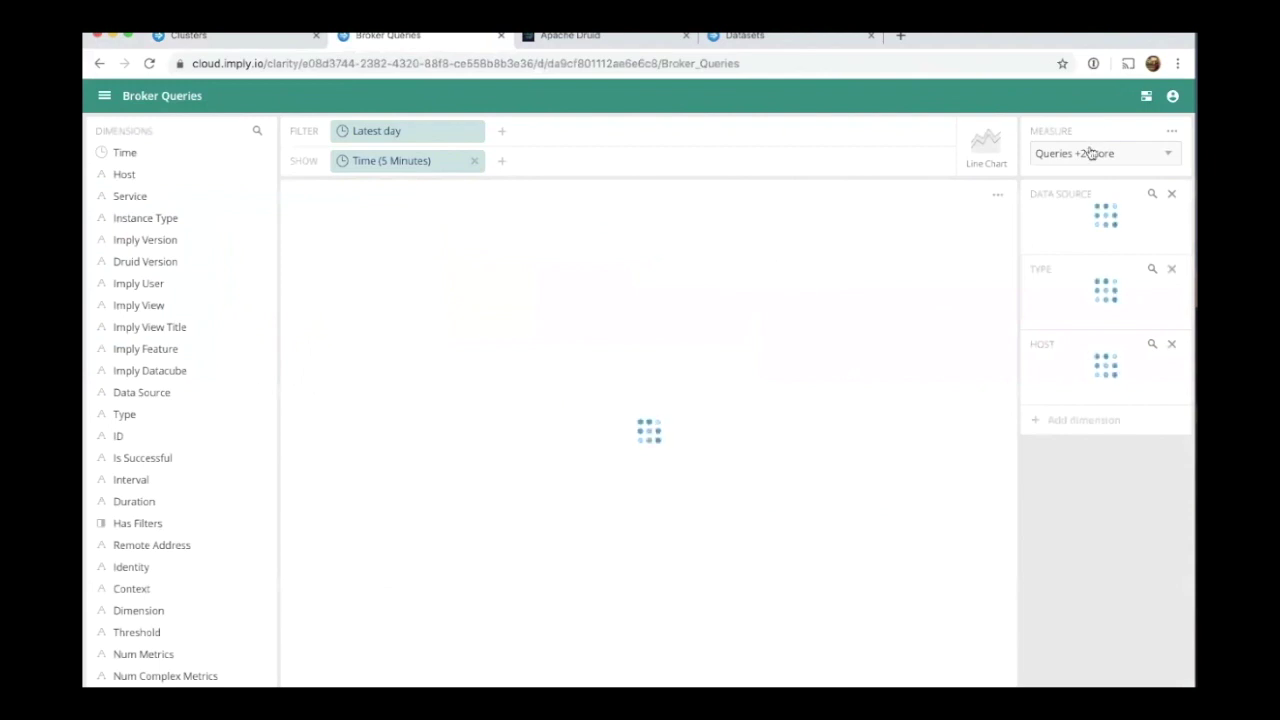
drag(912, 289, 958, 287)
click(944, 165)
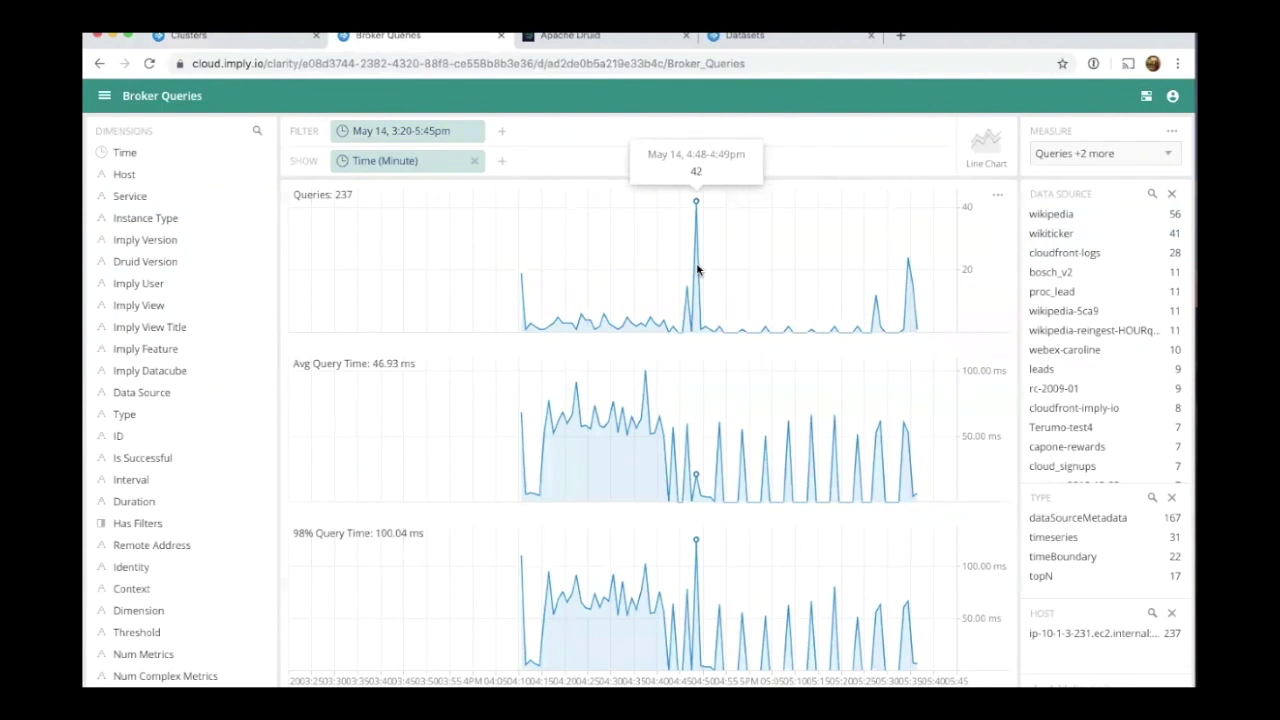
Return to Clarity's home dashboard, then go back to the Imply Cloud clusters list.
click(104, 95)
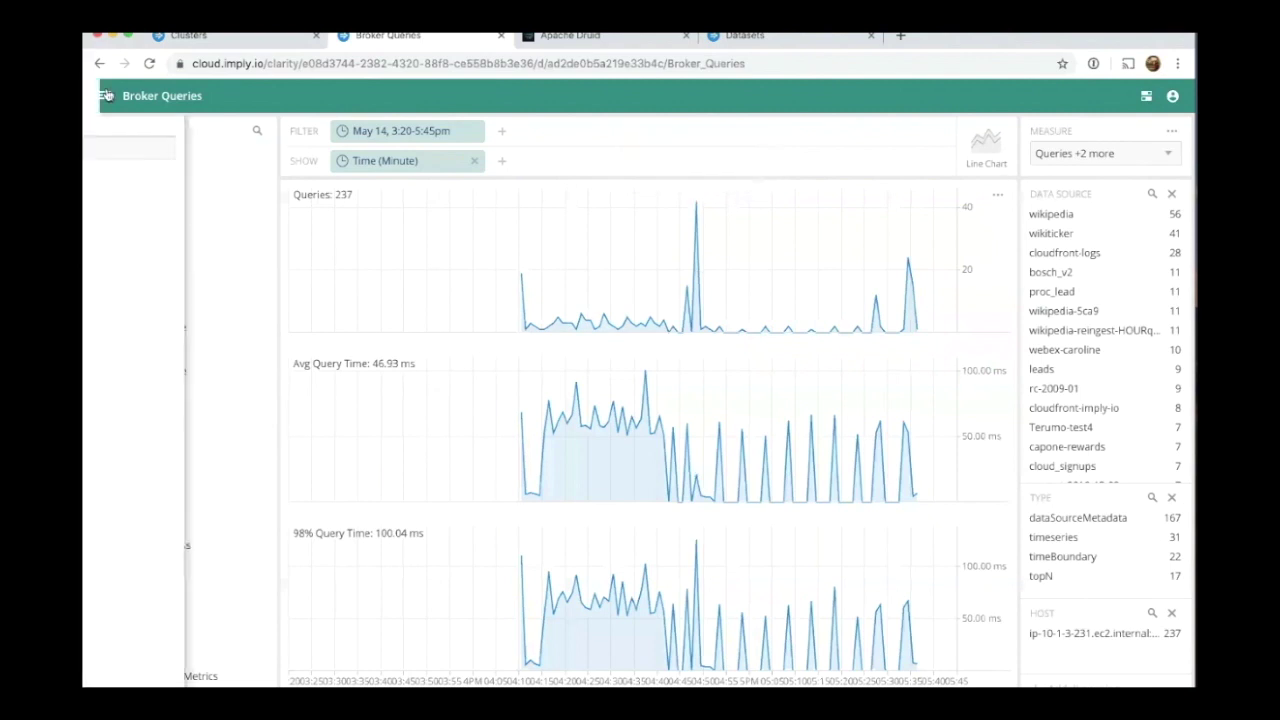
click(132, 181)
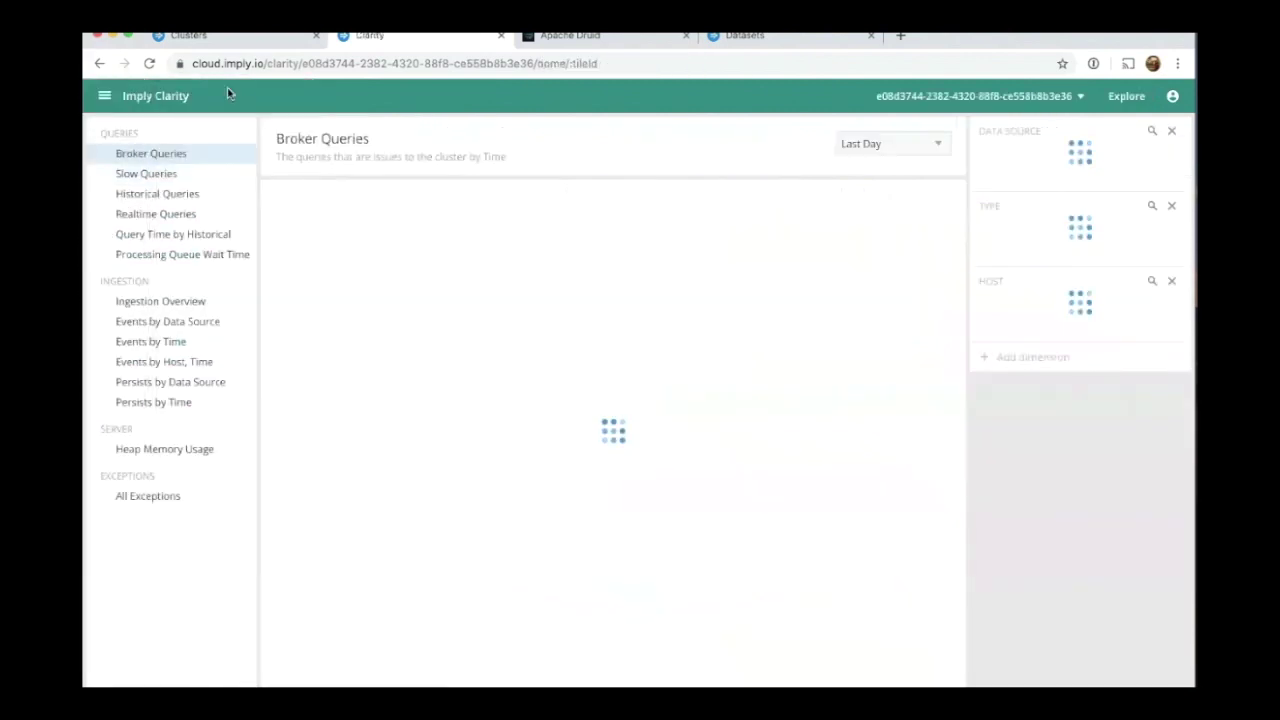
click(100, 98)
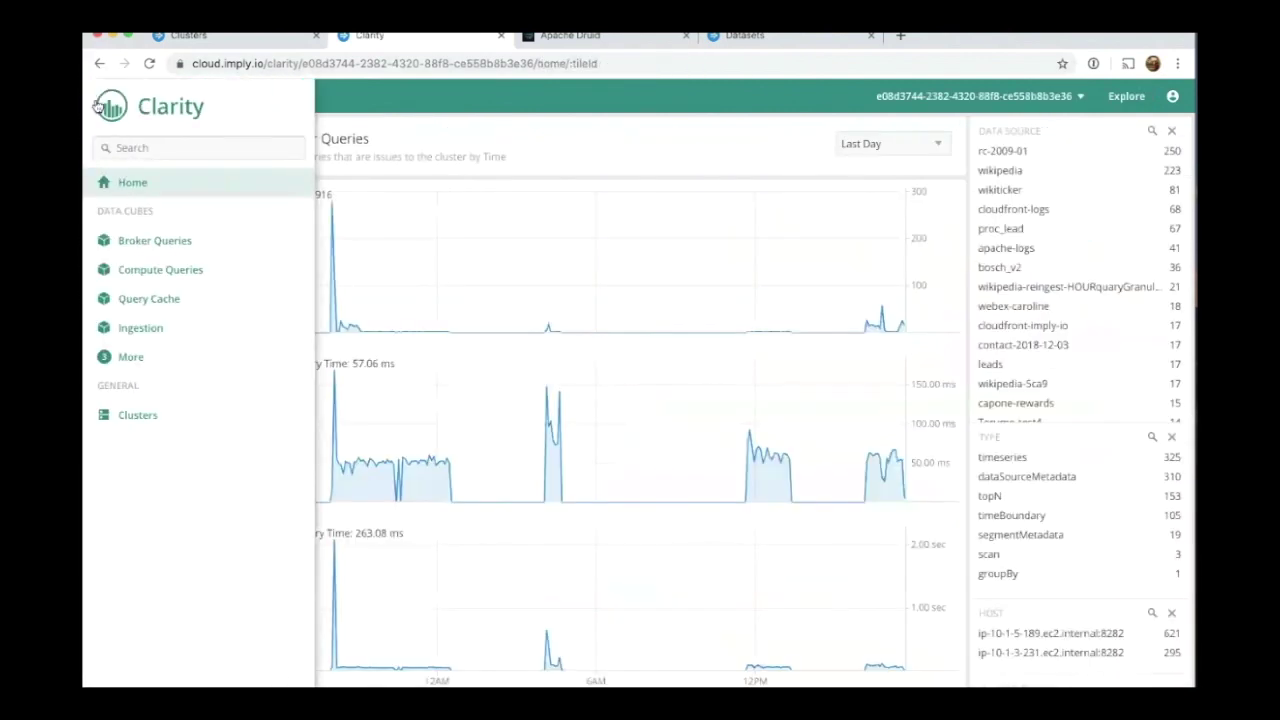
click(100, 104)
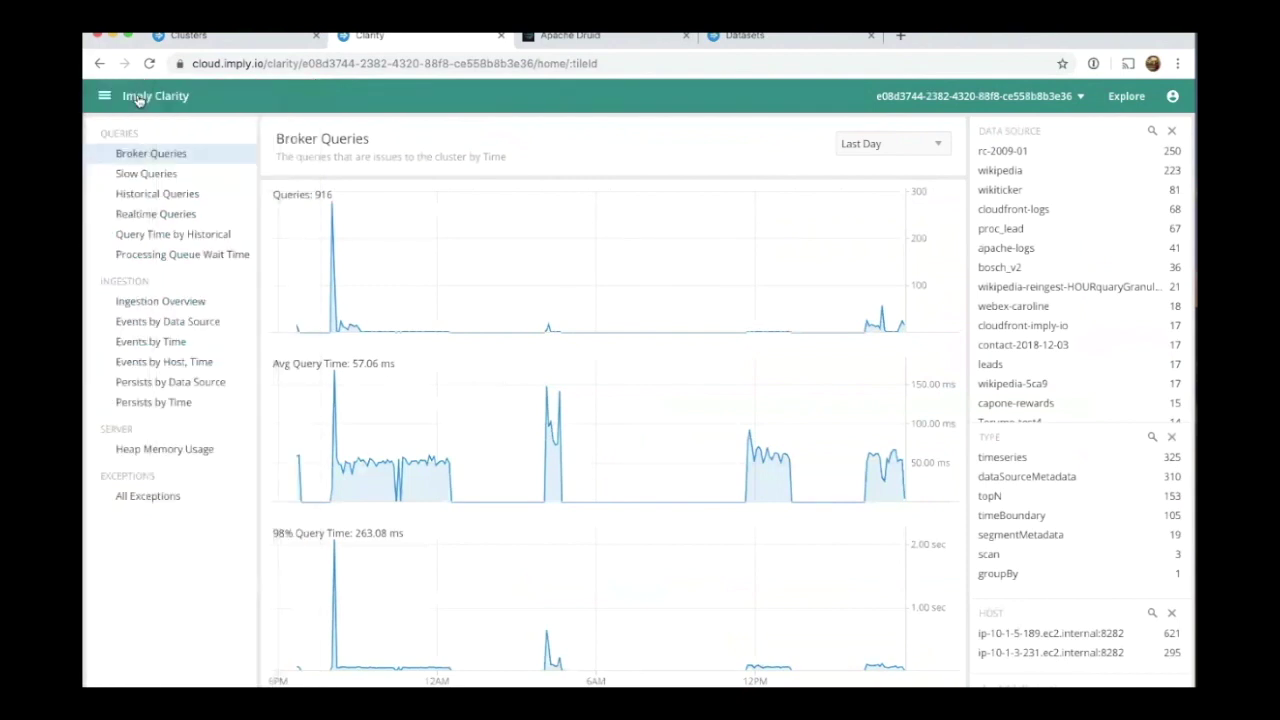
click(247, 39)
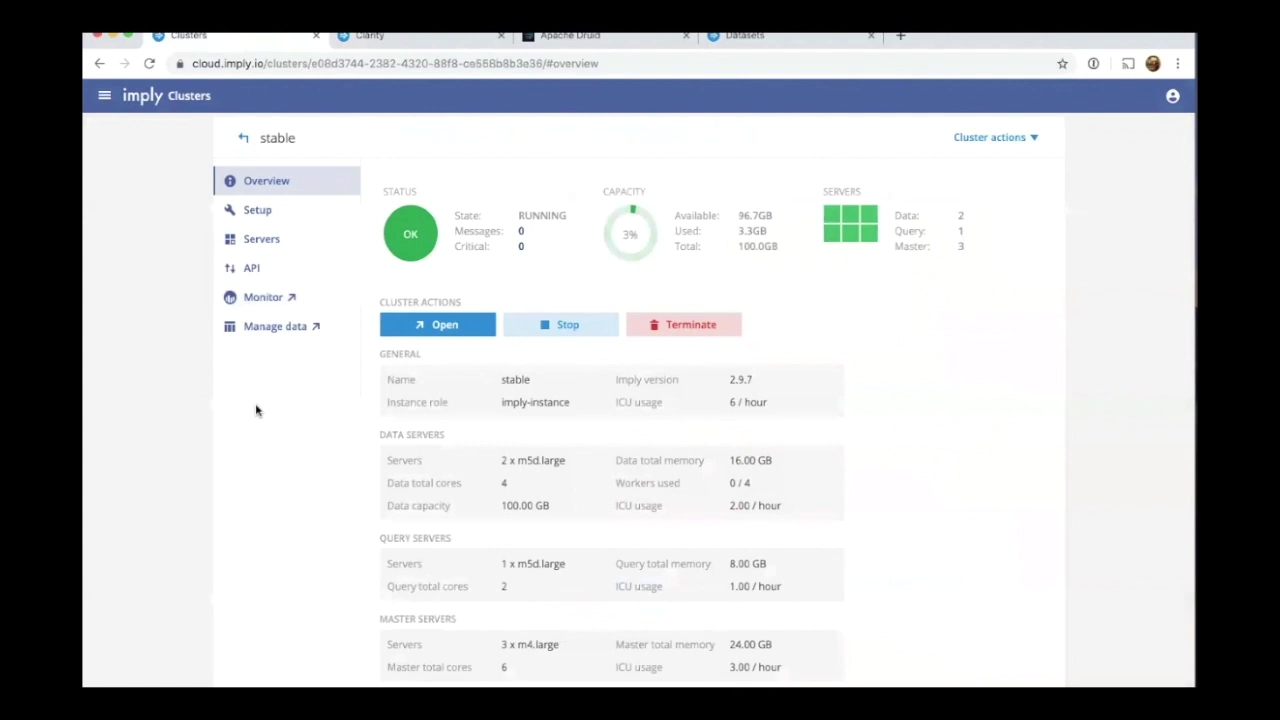
click(243, 138)
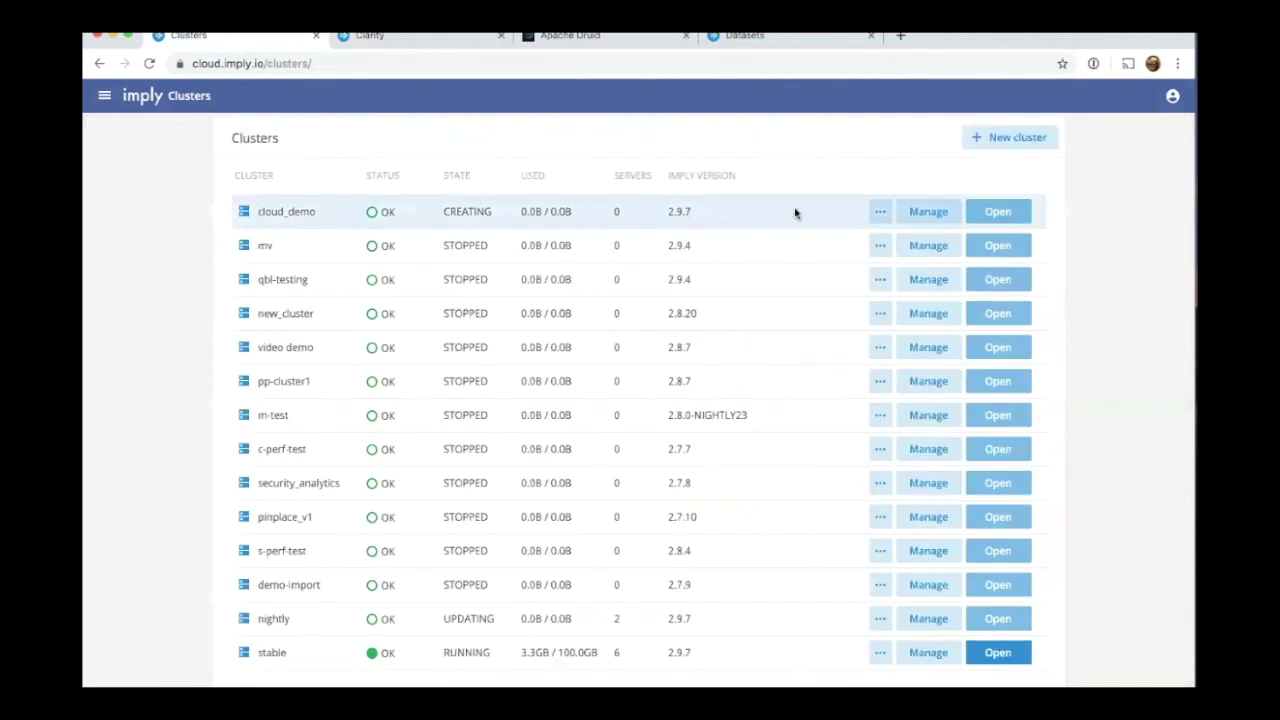
click(928, 212)
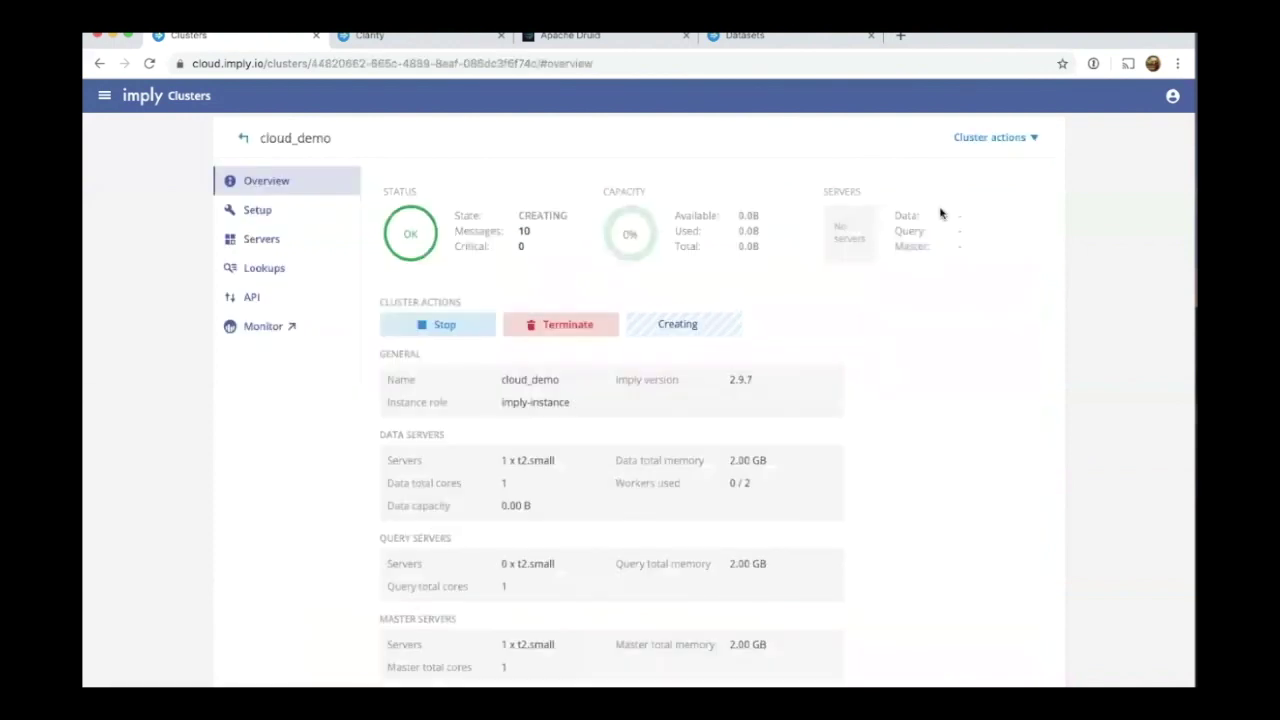
click(524, 232)
scroll(537, 310, down, 3)
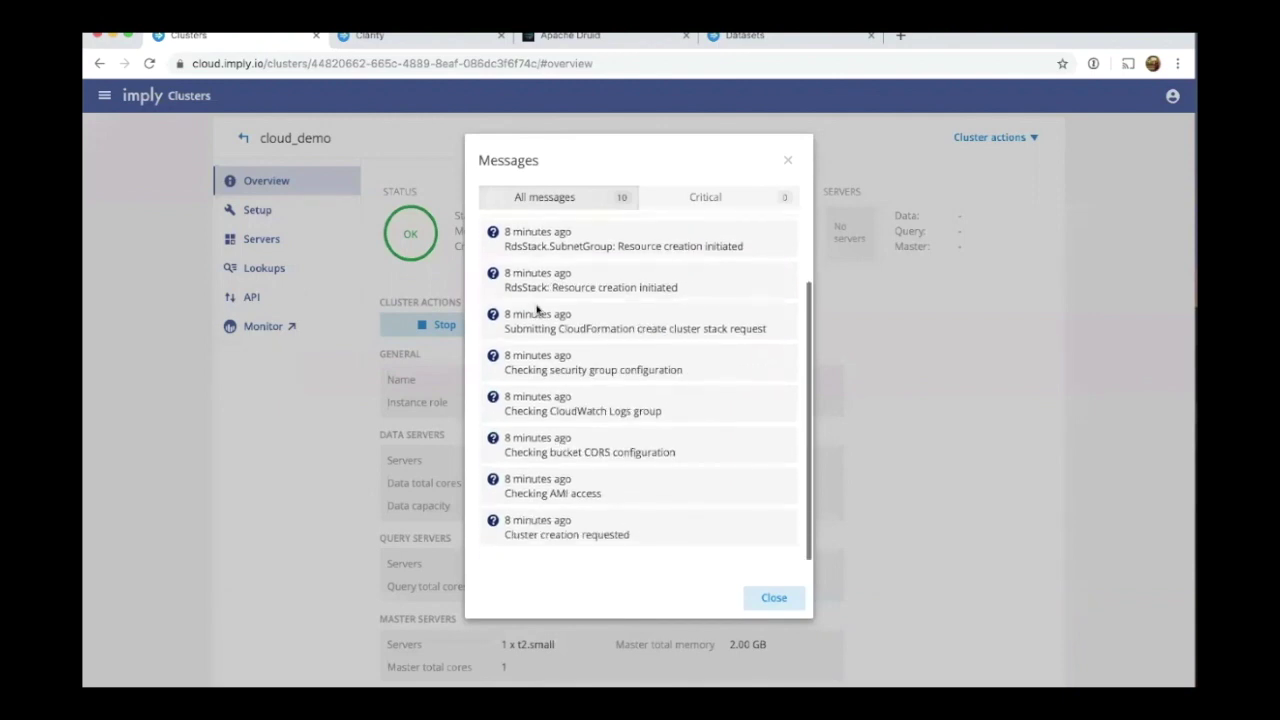
scroll(670, 303, up, 1)
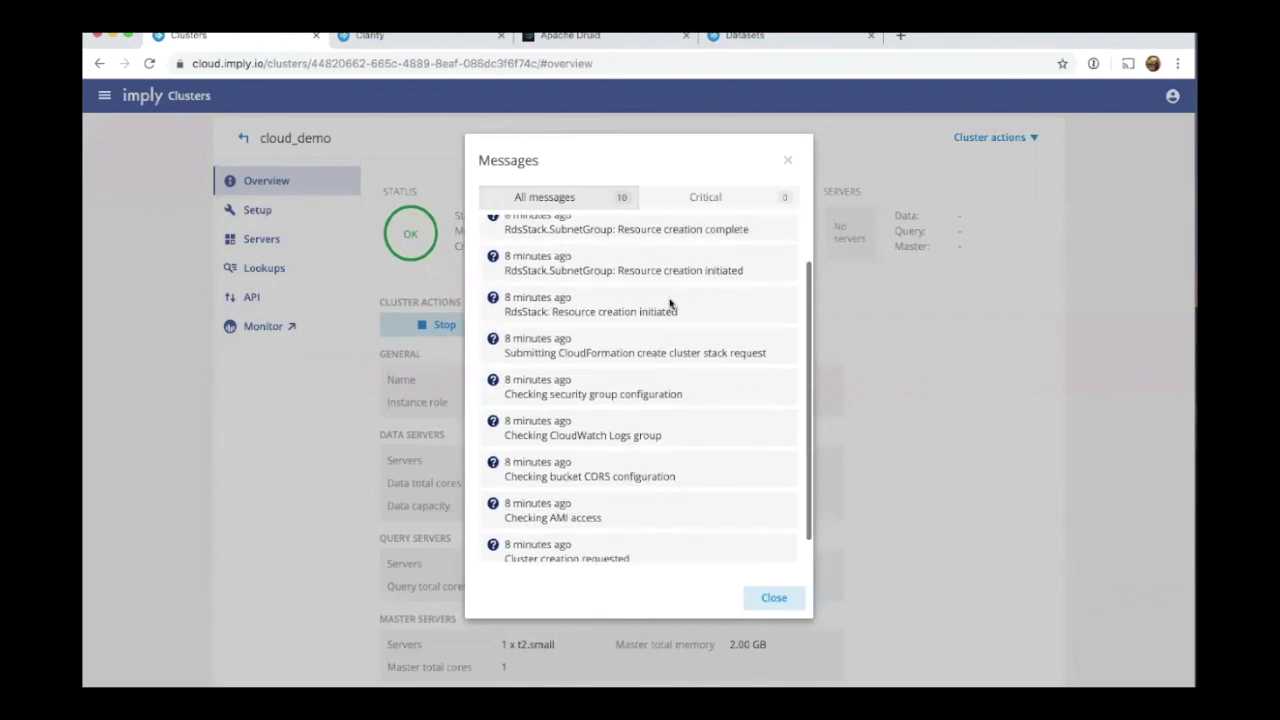
scroll(670, 303, up, 1)
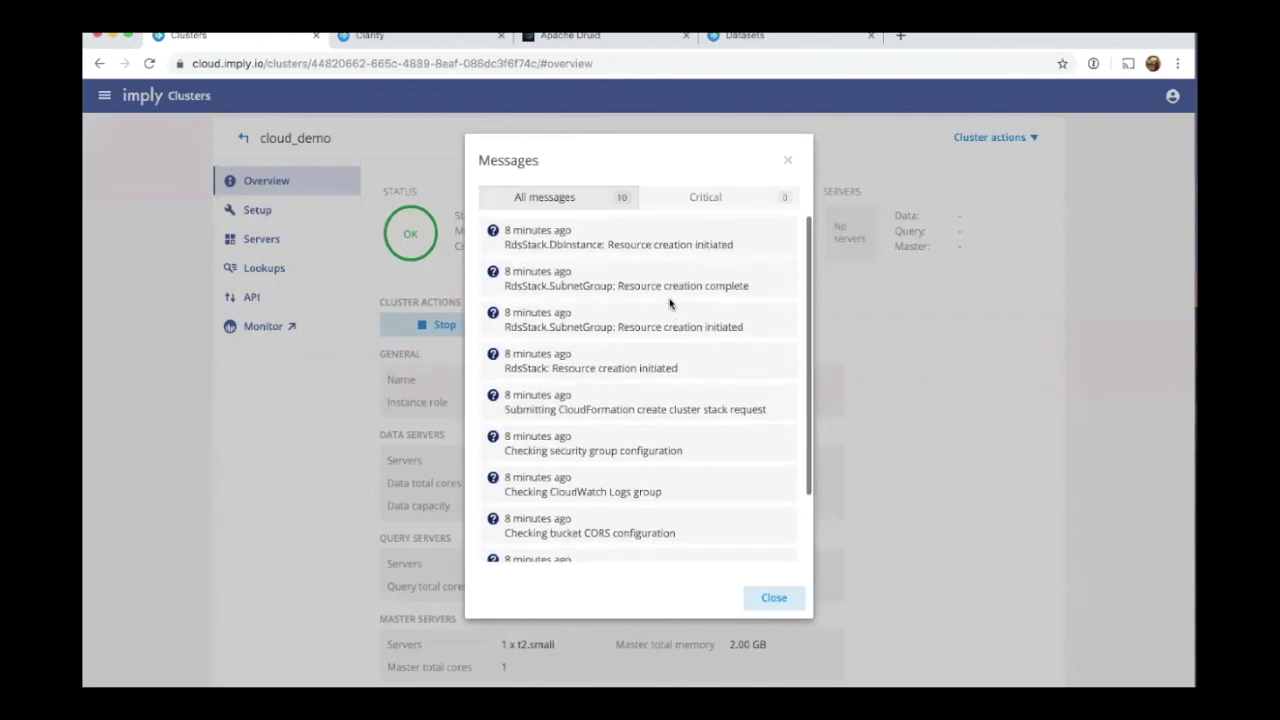
scroll(670, 303, down, 2)
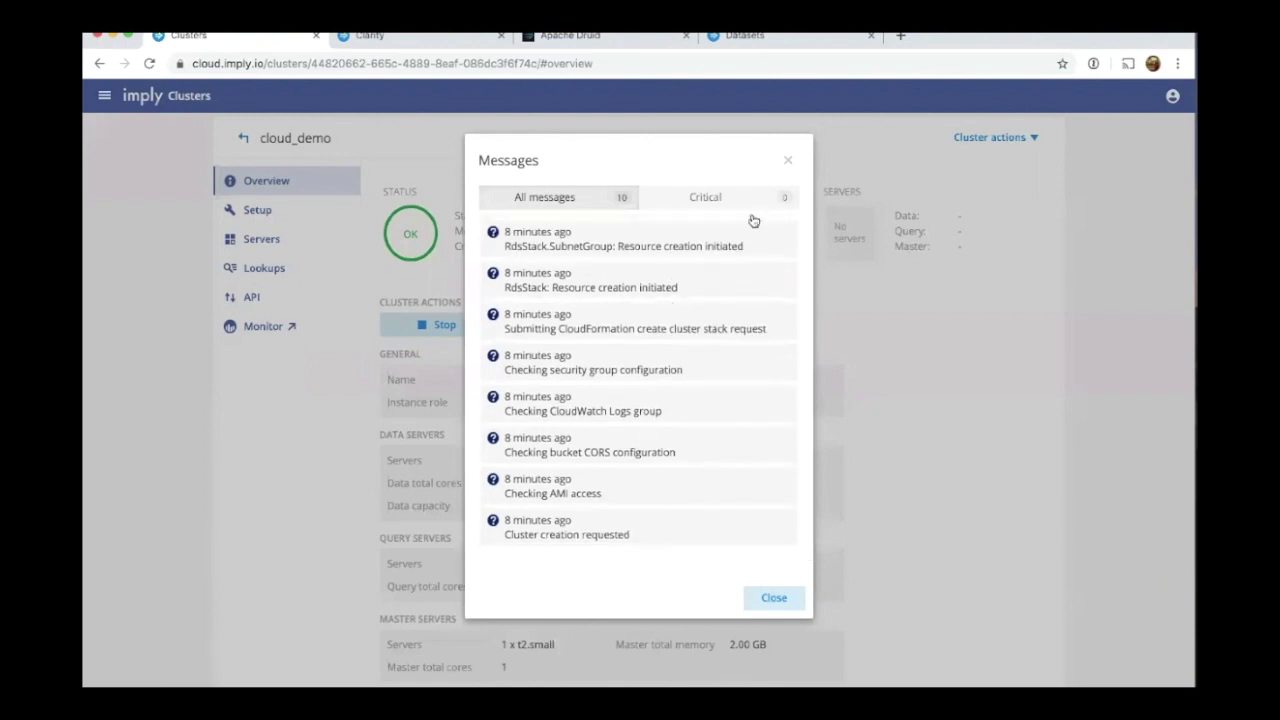
click(788, 163)
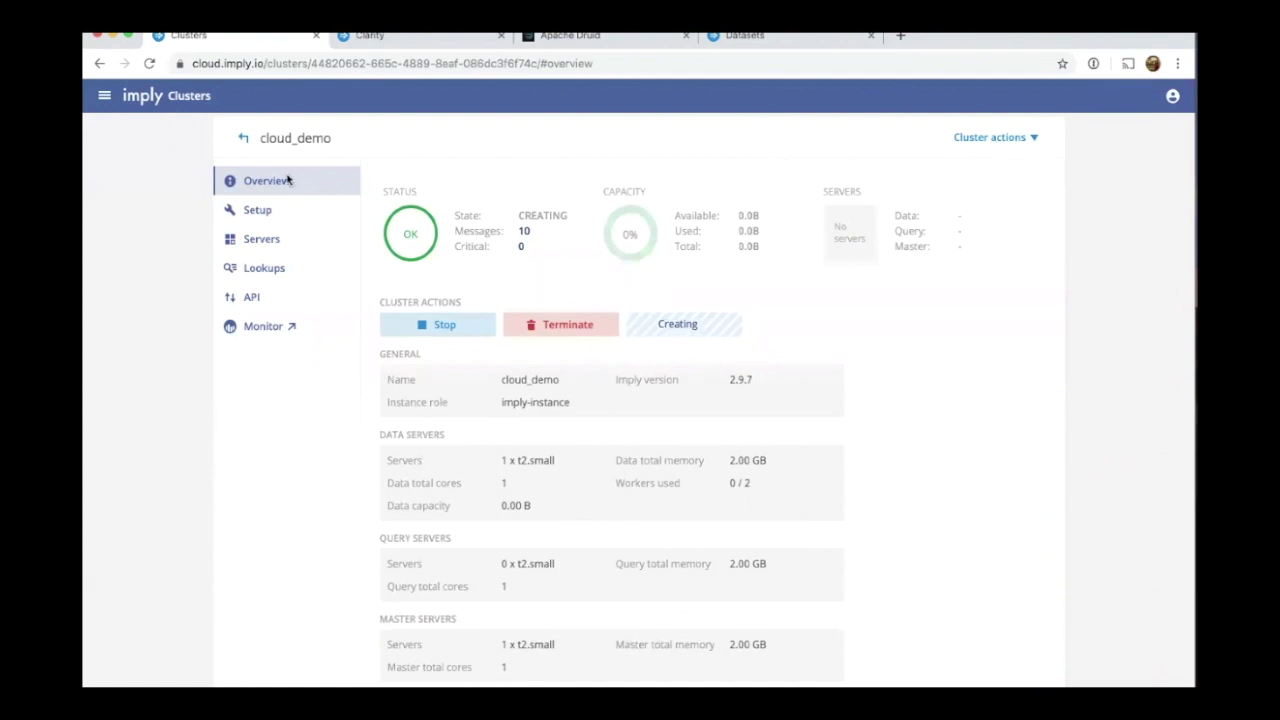
click(237, 139)
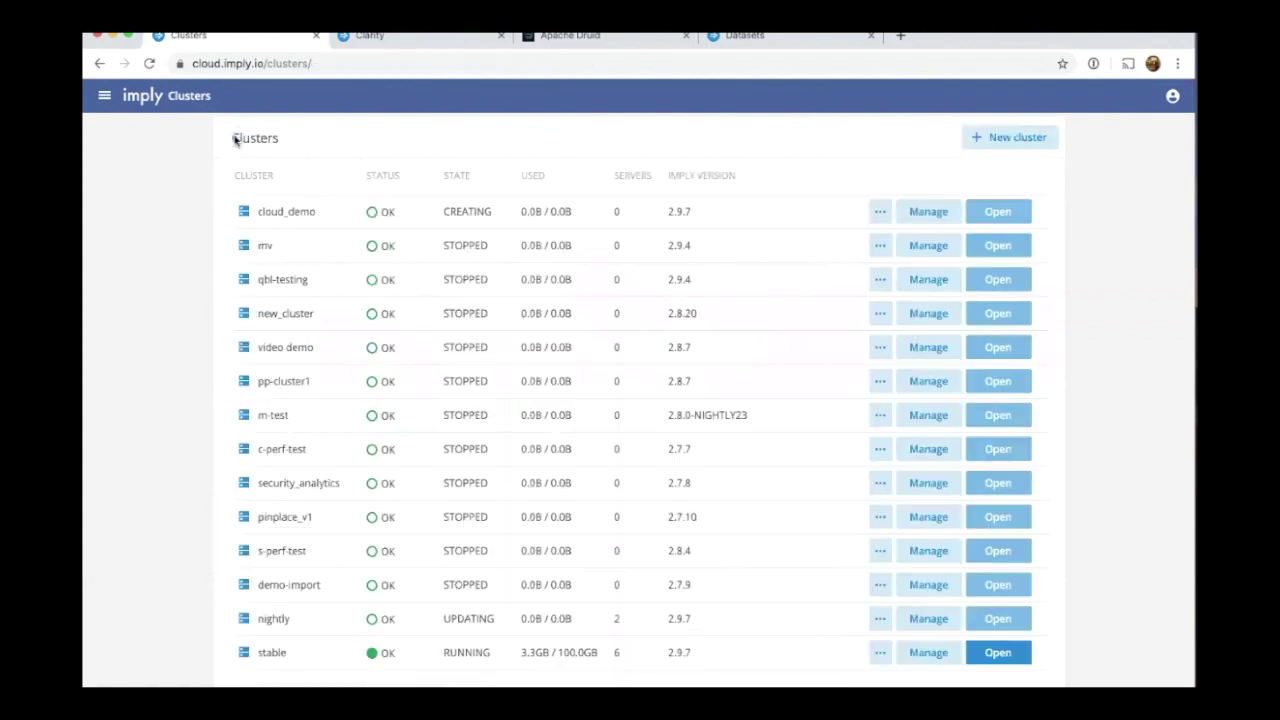
click(929, 621)
Filter the nightly cluster's Clarity Broker Queries to the recent query spike, then return to Imply Cloud.
click(287, 332)
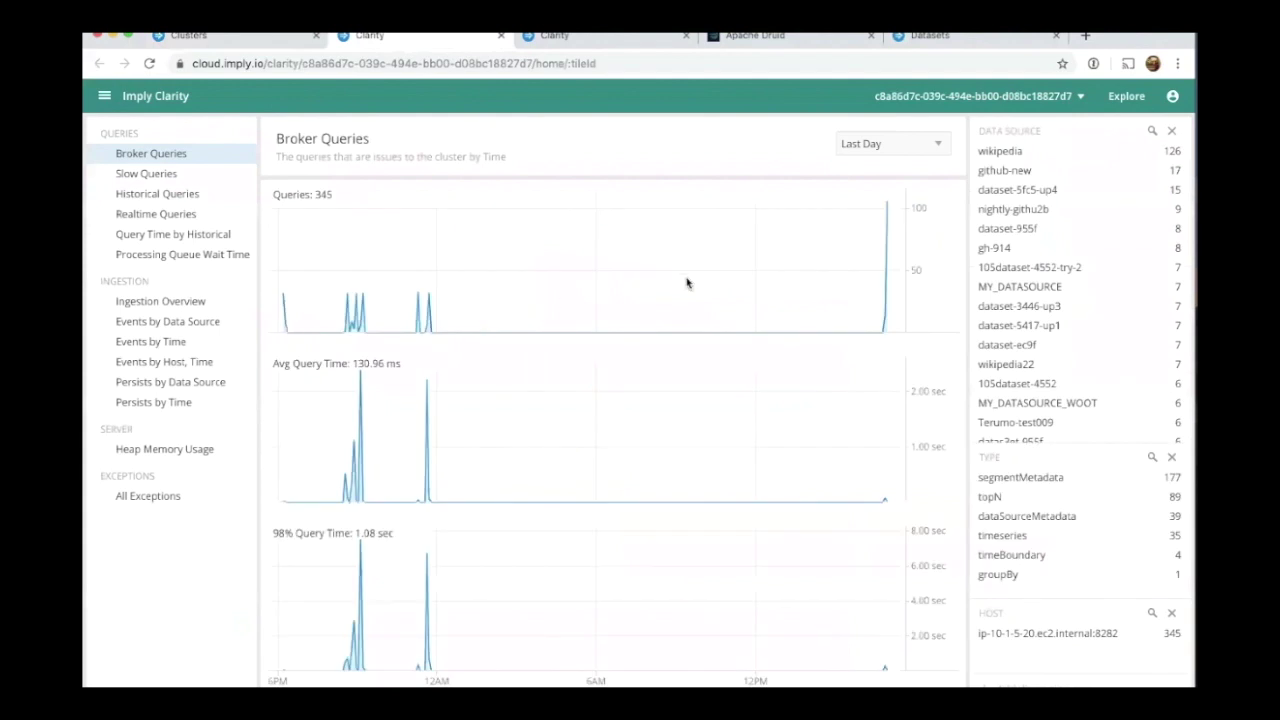
drag(866, 271, 907, 271)
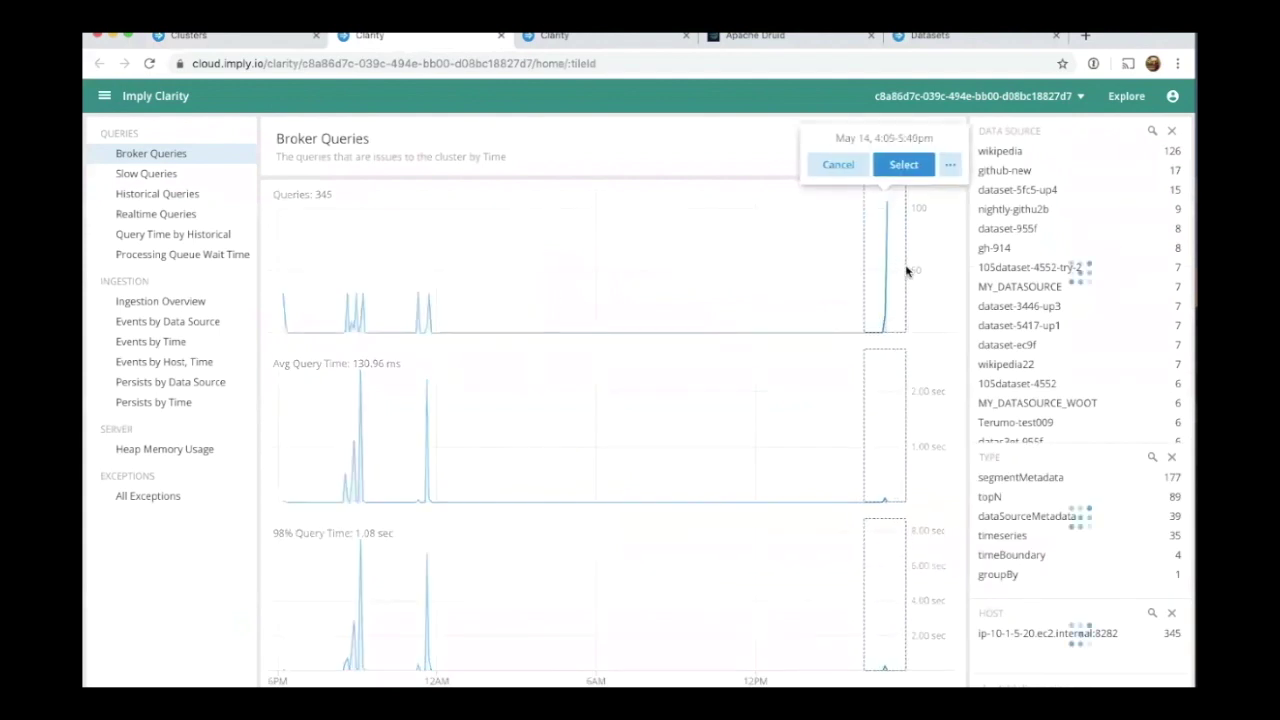
click(904, 166)
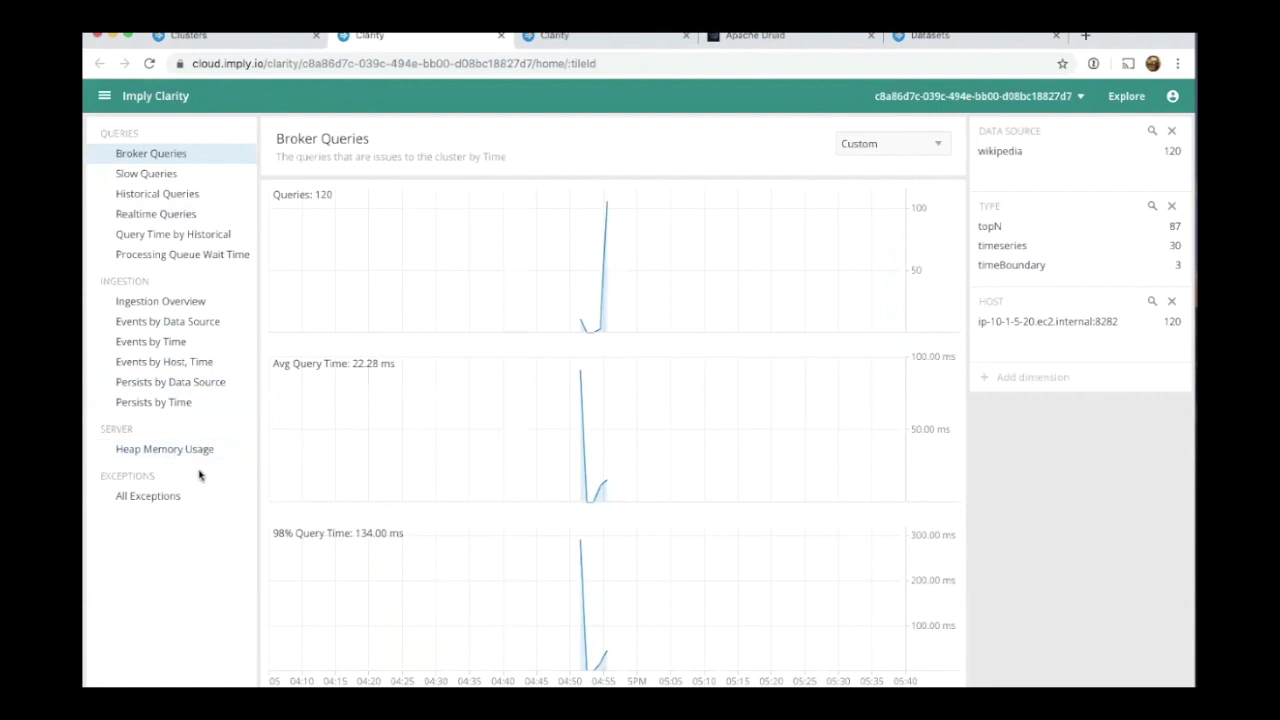
click(228, 36)
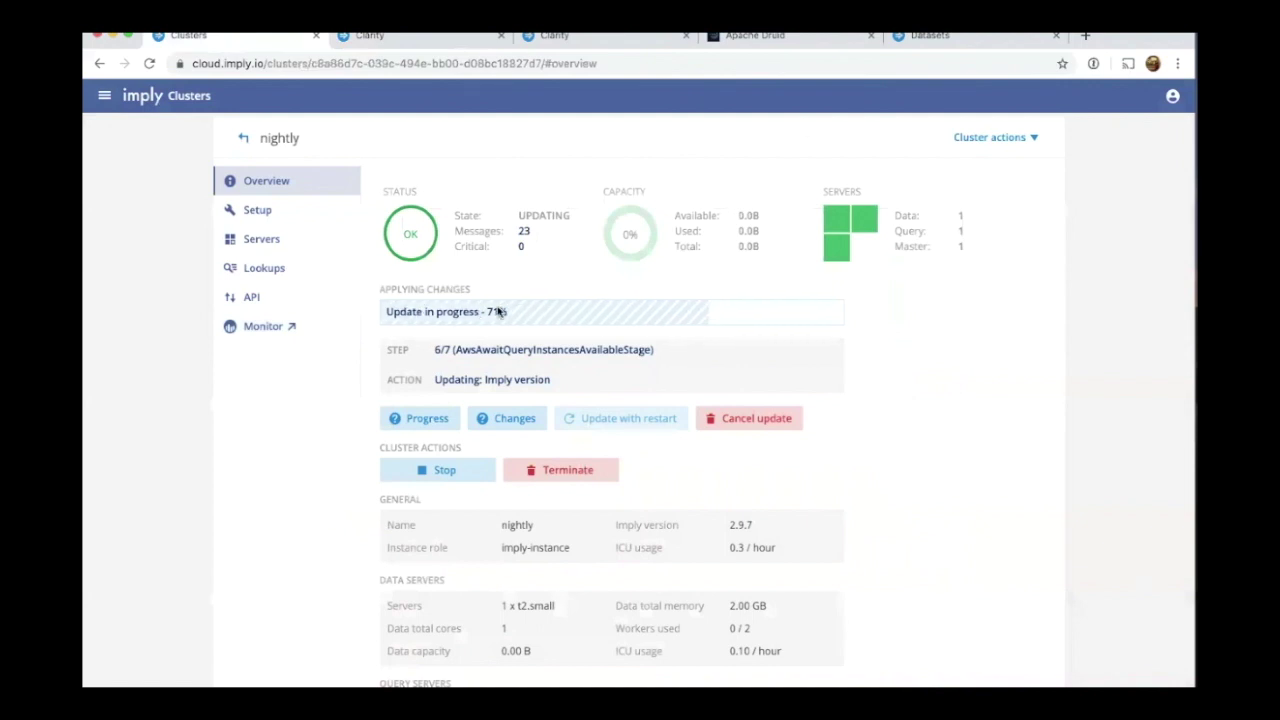
Review the nightly update's changes summary and status messages, closing each afterwards.
click(484, 420)
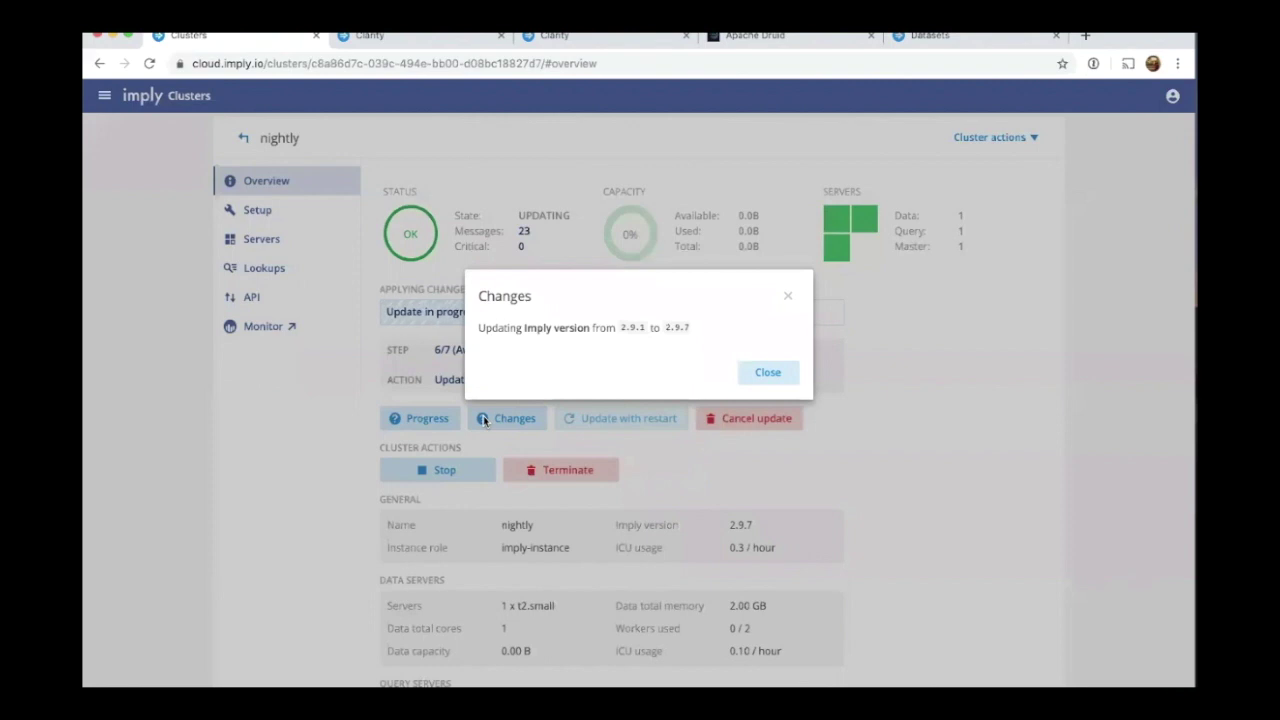
click(768, 373)
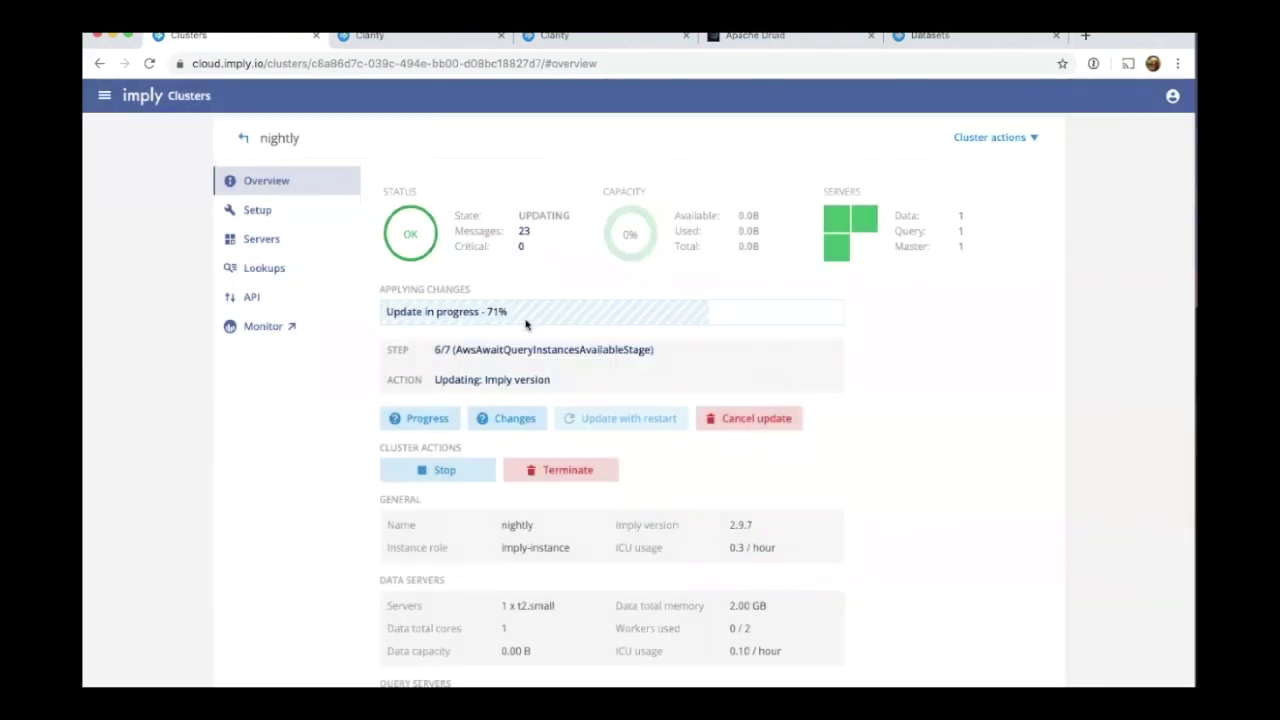
click(527, 231)
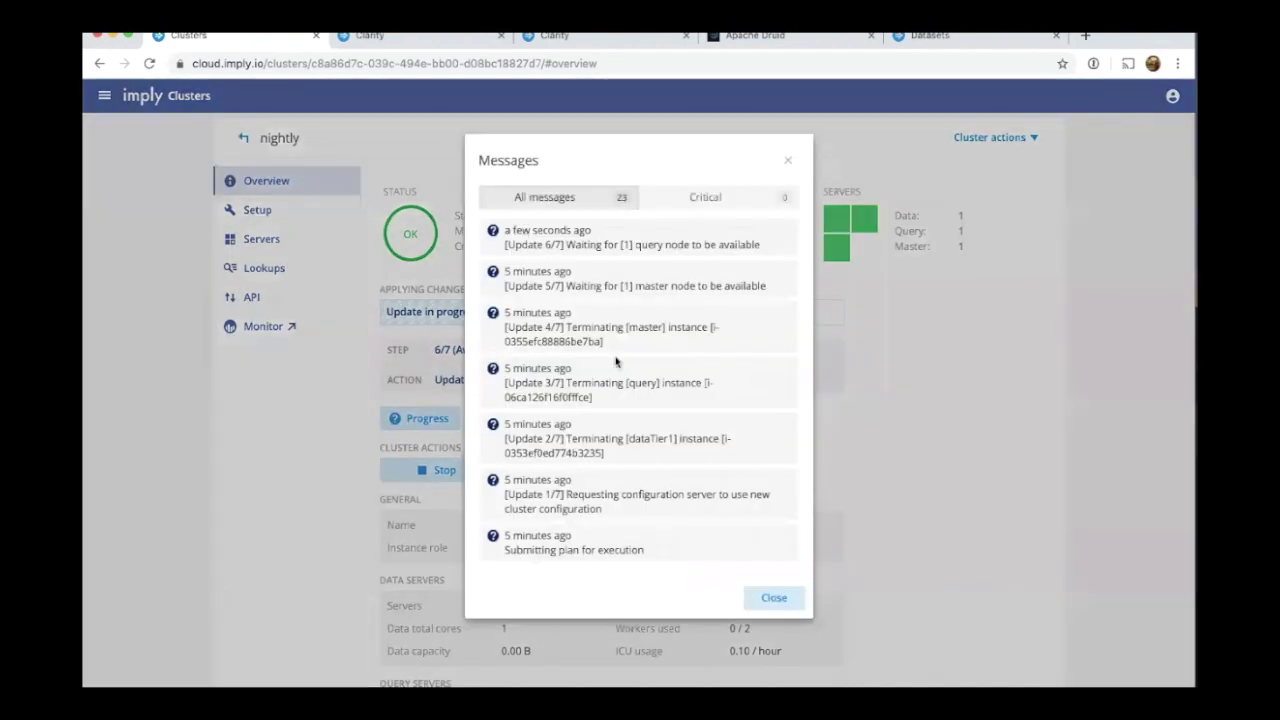
scroll(616, 366, down, 3)
scroll(616, 366, down, 5)
scroll(616, 366, up, 3)
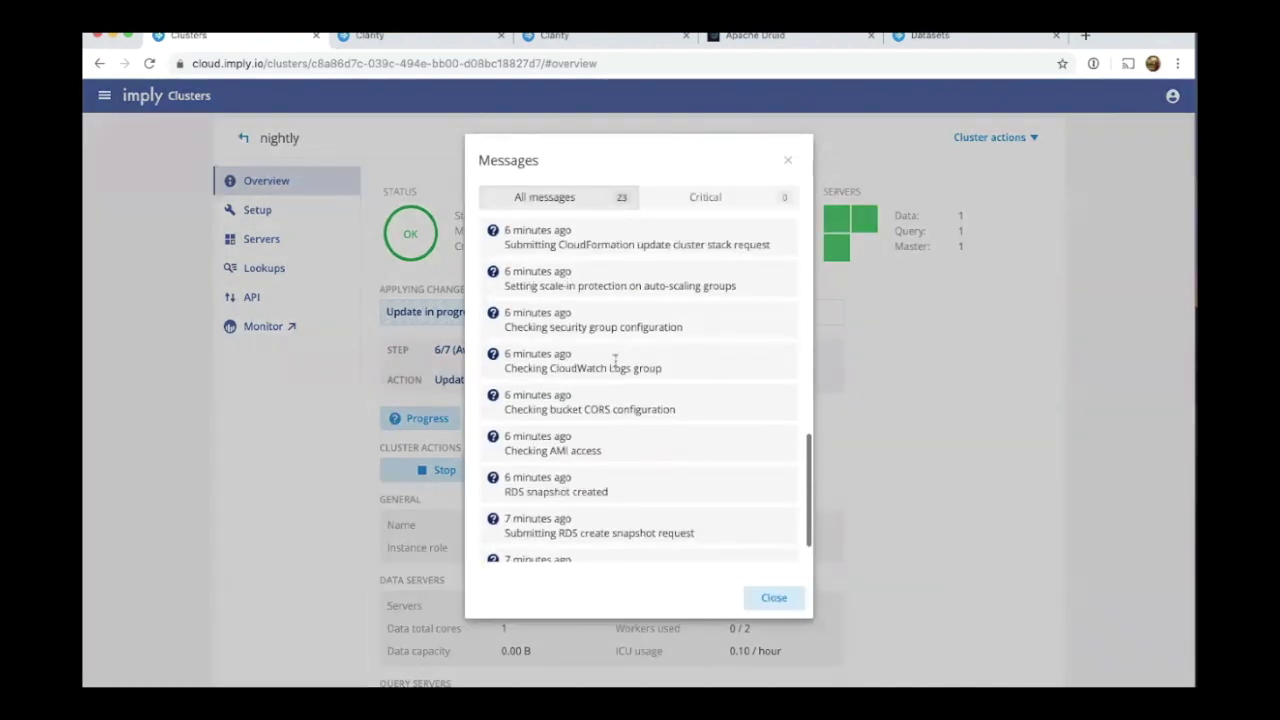
scroll(616, 366, up, 1)
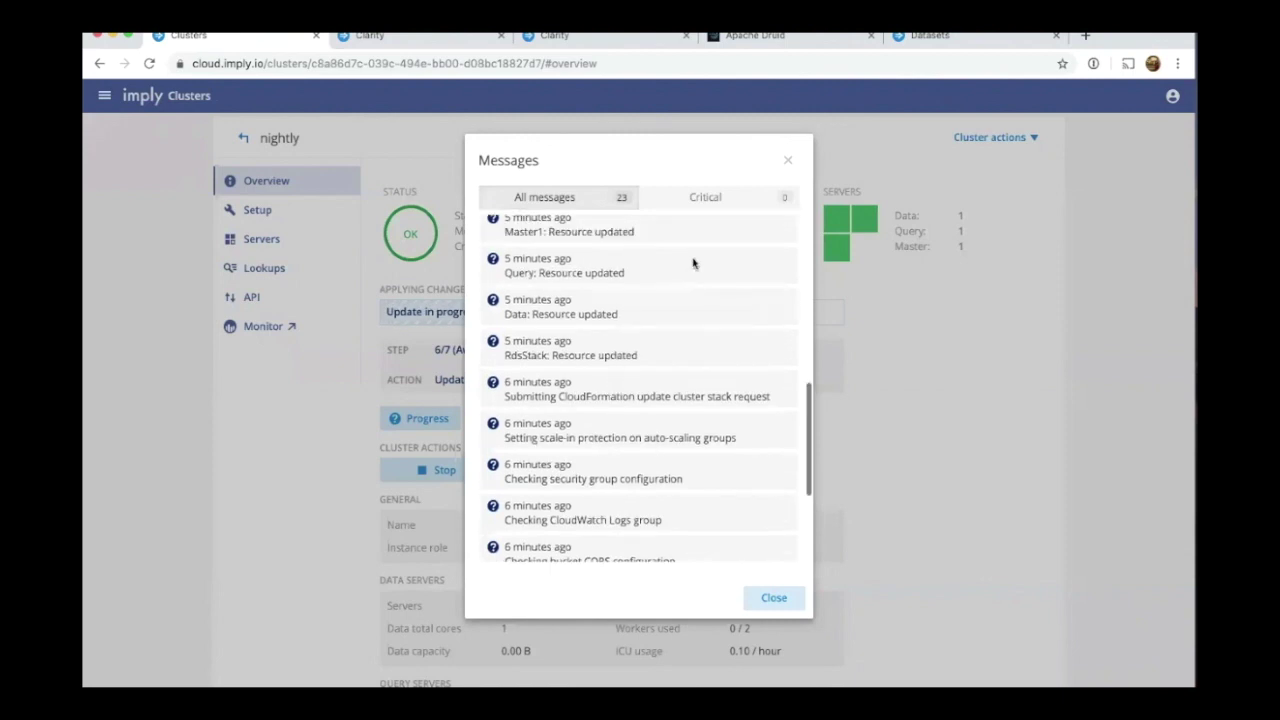
scroll(694, 277, down, 3)
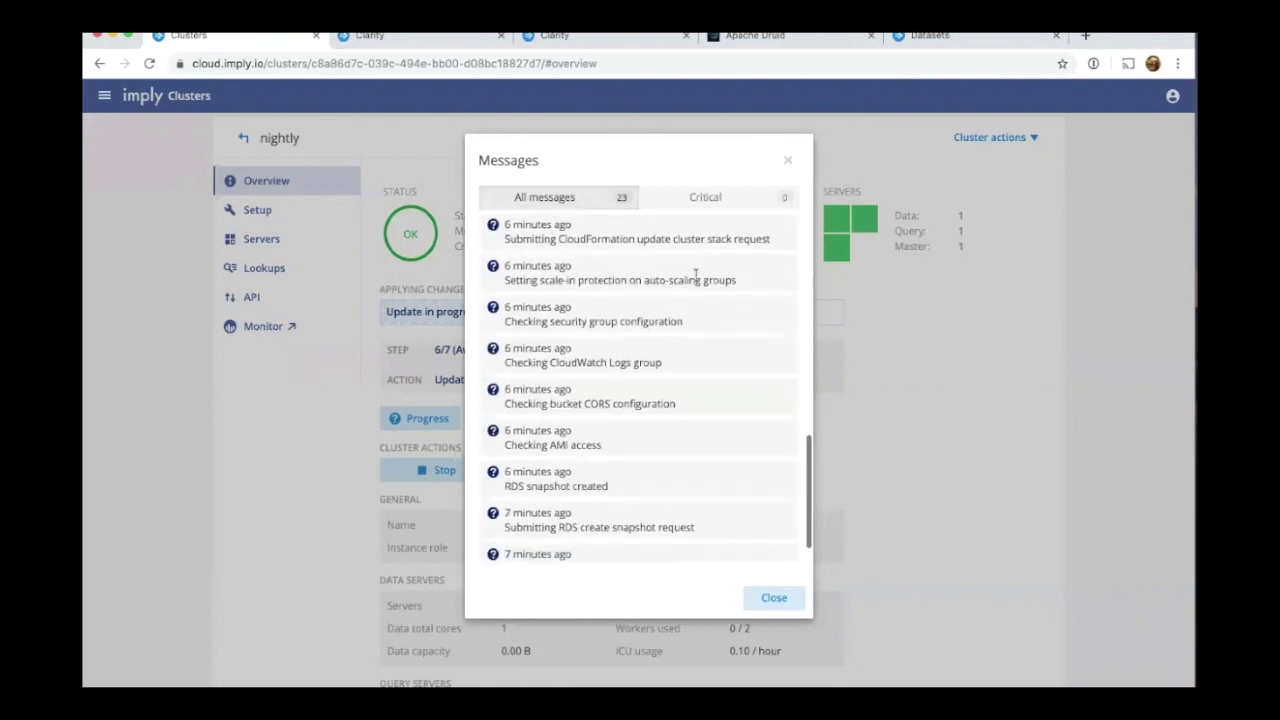
click(787, 160)
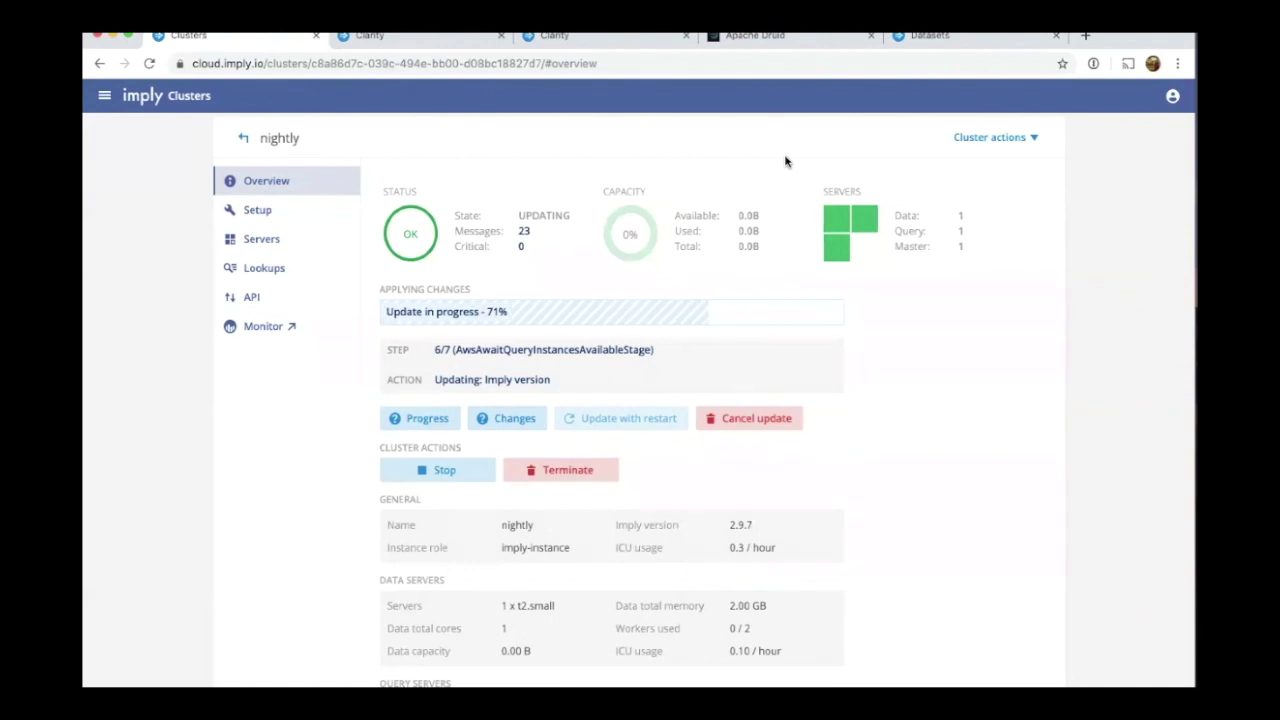
click(242, 139)
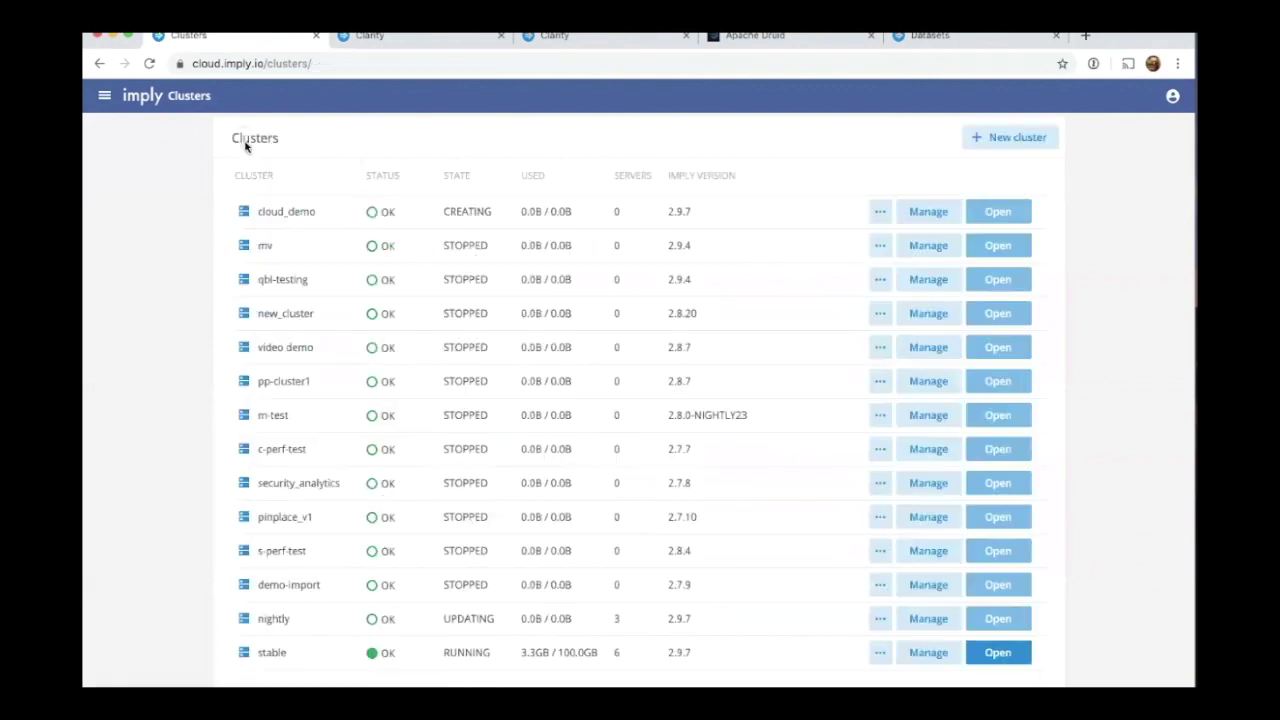